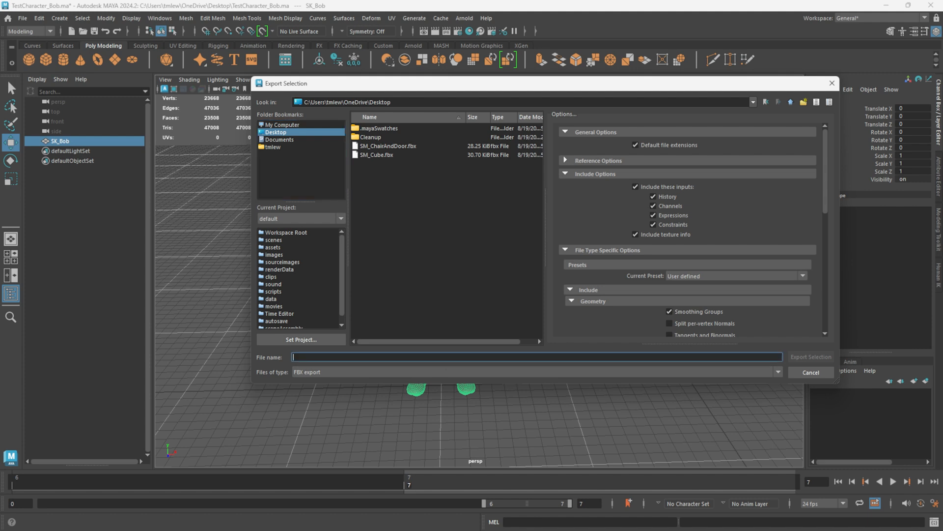
Export the selected character mesh to the Desktop as an FBX file named SK_Bob.
{"action": "type", "text": "SK_Bob"}
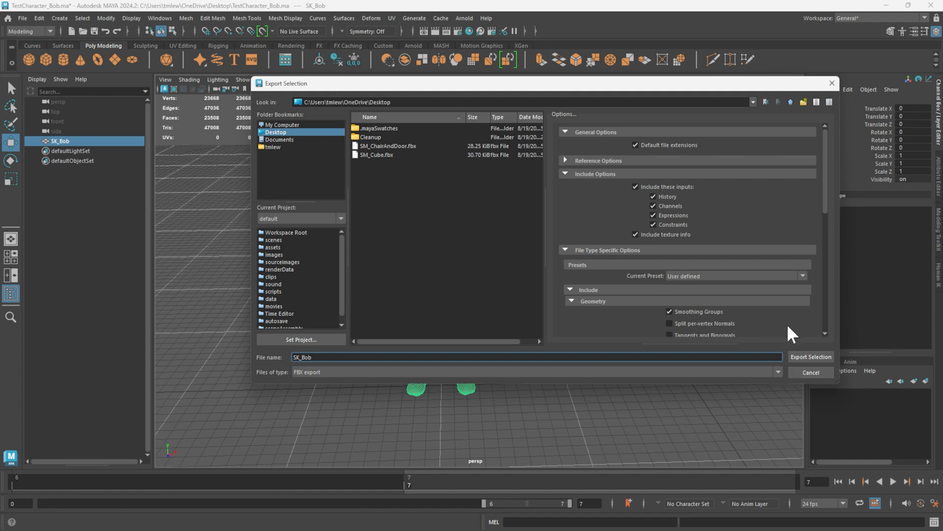
{"action": "left_click", "coordinate": [800, 356]}
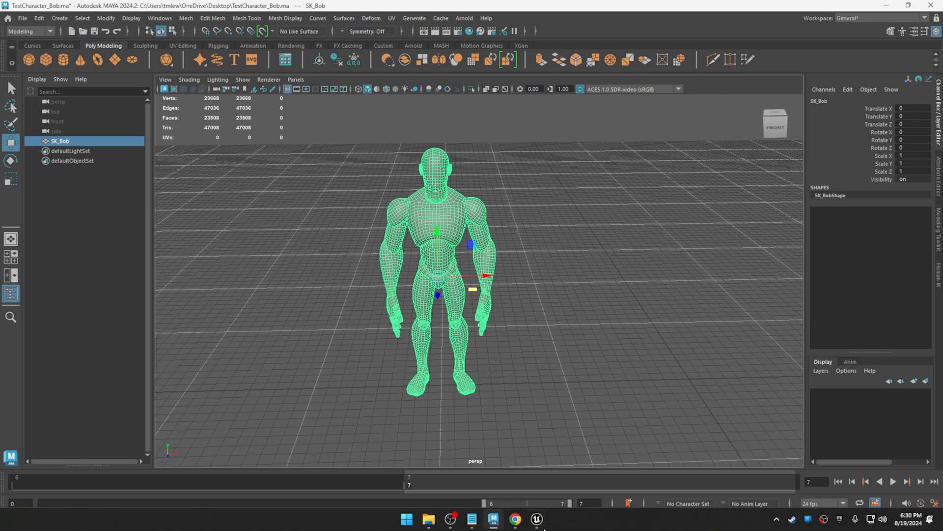
Switch to the Unreal Project Browser and choose the Third Person template from the Games category.
{"action": "left_click", "coordinate": [539, 518]}
{"action": "left_click", "coordinate": [266, 177]}
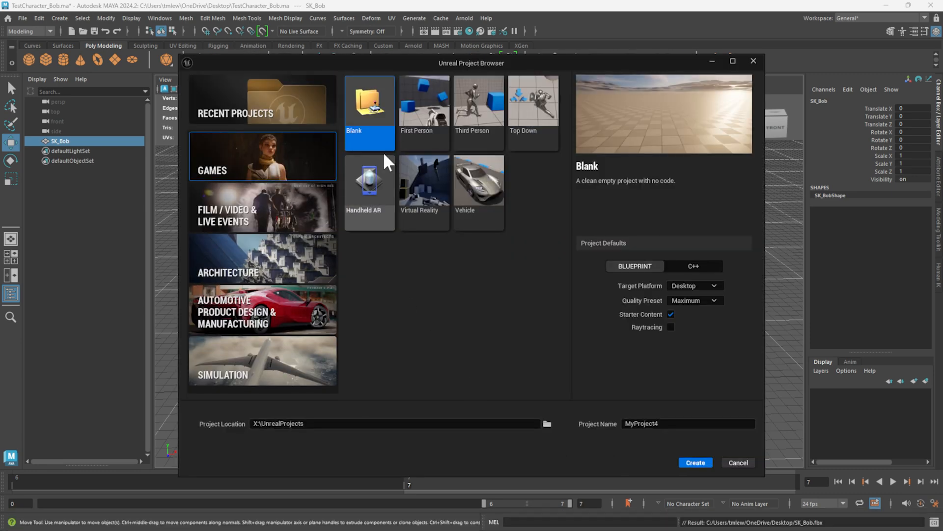
{"action": "left_click", "coordinate": [484, 126]}
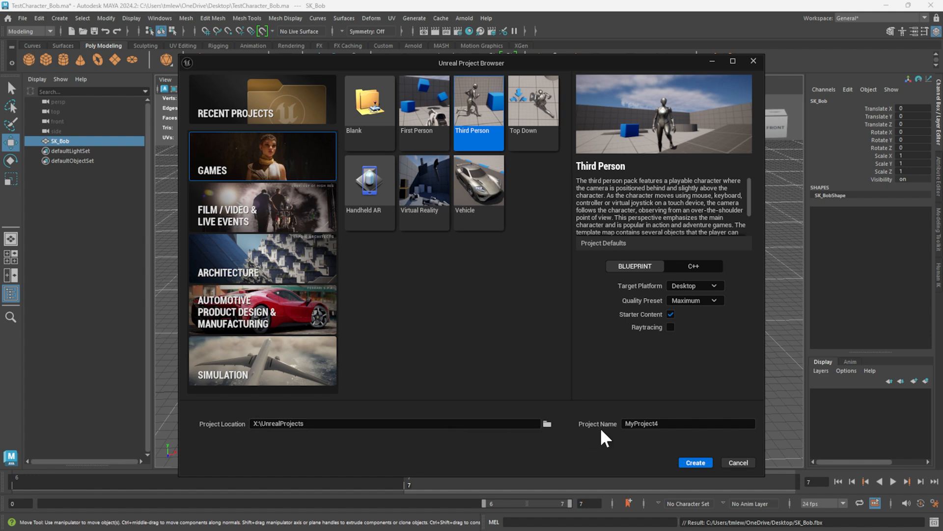
Name the new Unreal project CharAnimTest and create it.
{"action": "left_click", "coordinate": [639, 423]}
{"action": "key", "text": "ctrl+a"}
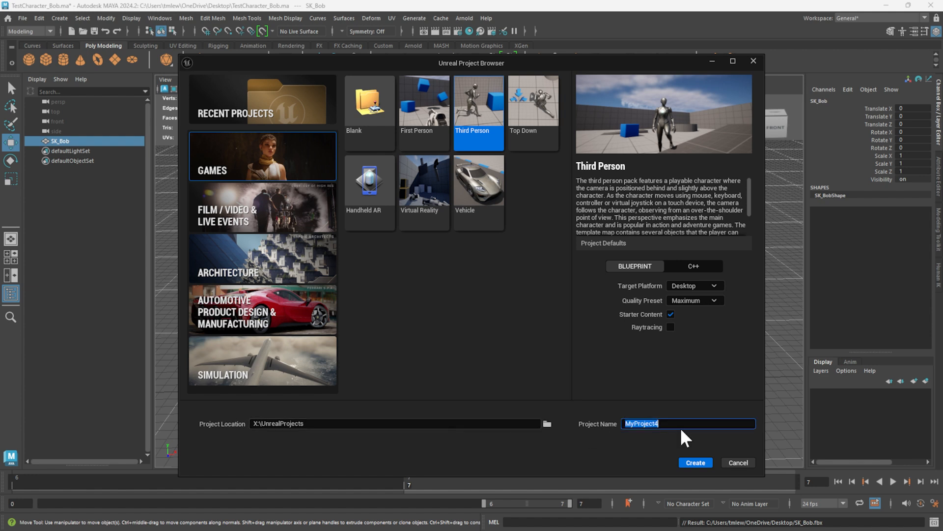
{"action": "type", "text": "CharacterAnimationTest"}
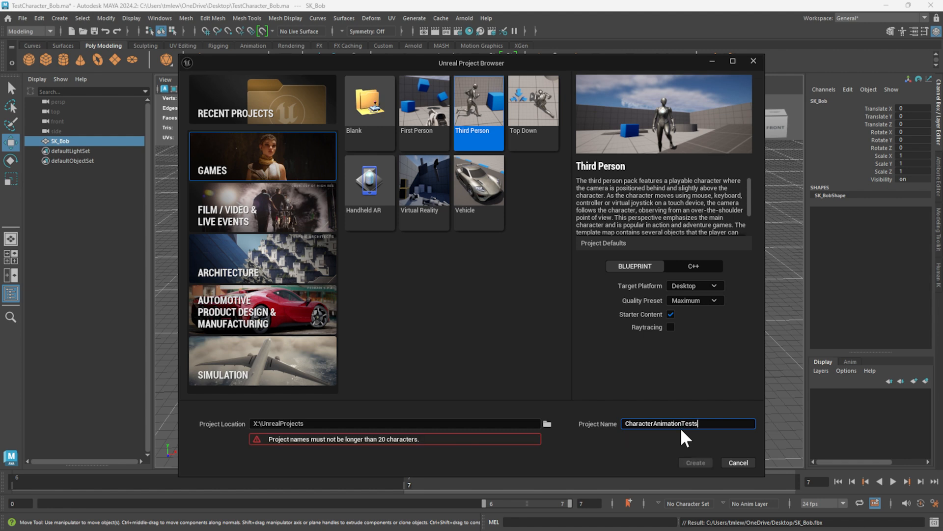
{"action": "type", "text": "s"}
{"action": "key", "text": "BackSpace"}
{"action": "key", "text": "BackSpace"}
{"action": "key", "text": "BackSpace"}
{"action": "key", "text": "BackSpace"}
{"action": "key", "text": "BackSpace"}
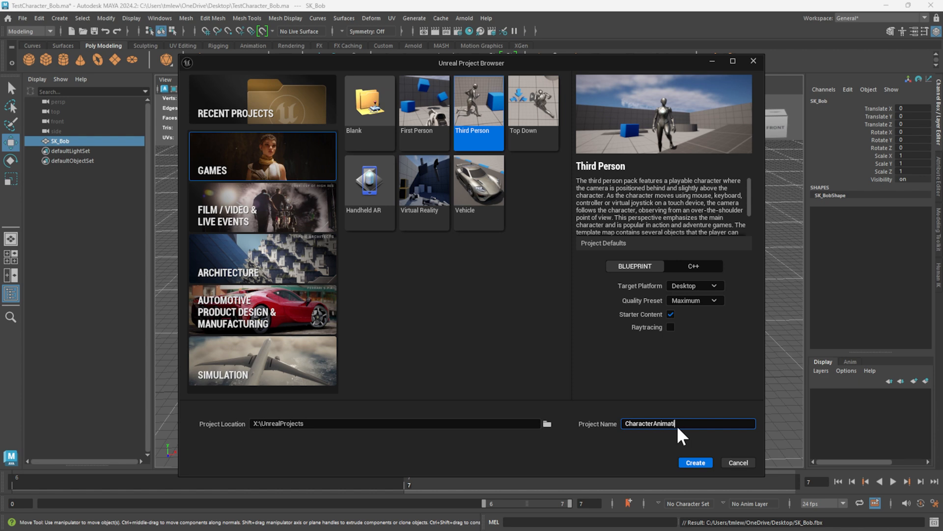
{"action": "key", "text": "BackSpace"}
{"action": "type", "text": "Test"}
{"action": "left_click", "coordinate": [655, 424]}
{"action": "key", "text": "BackSpace"}
{"action": "key", "text": "BackSpace"}
{"action": "key", "text": "BackSpace"}
{"action": "key", "text": "BackSpace"}
{"action": "key", "text": "BackSpace"}
{"action": "left_click", "coordinate": [695, 461]}
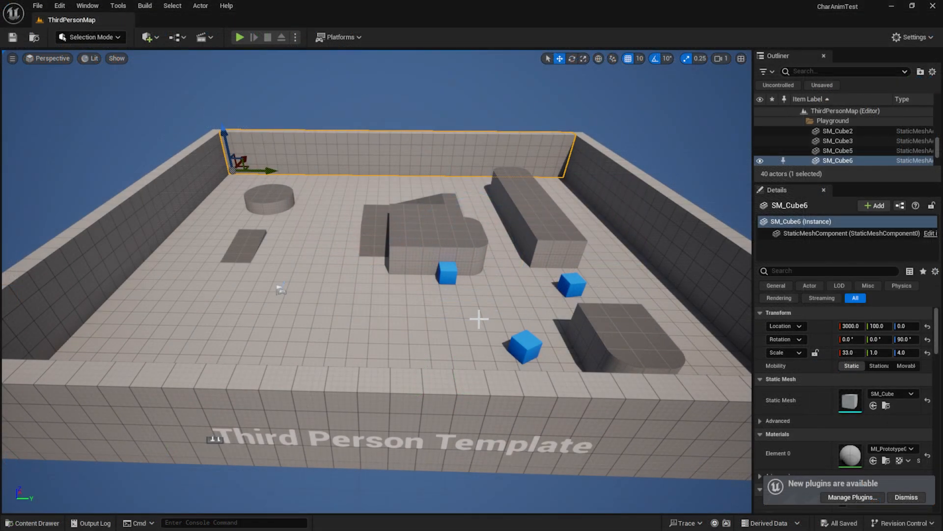
Create a new folder named Bob inside the project's Content folder.
{"action": "key", "text": "ctrl+space"}
{"action": "right_click", "coordinate": [451, 381]}
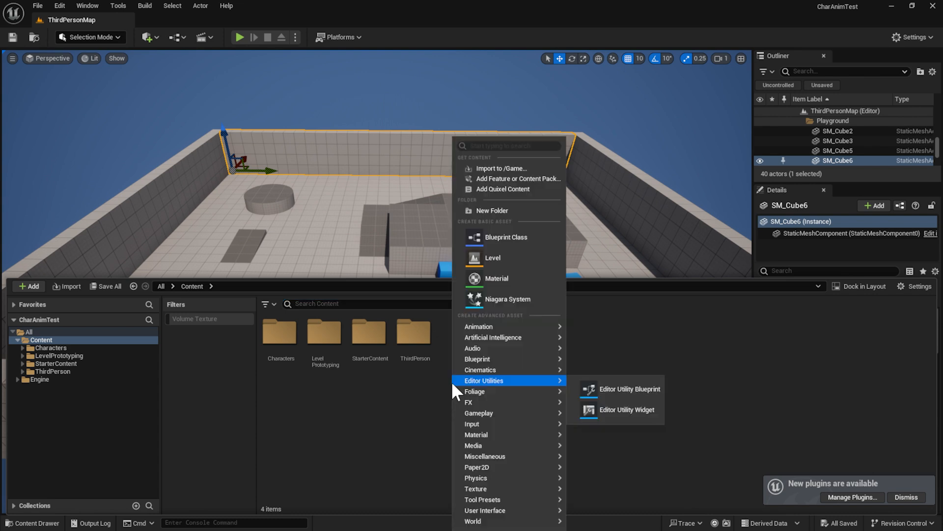
{"action": "left_click", "coordinate": [77, 340]}
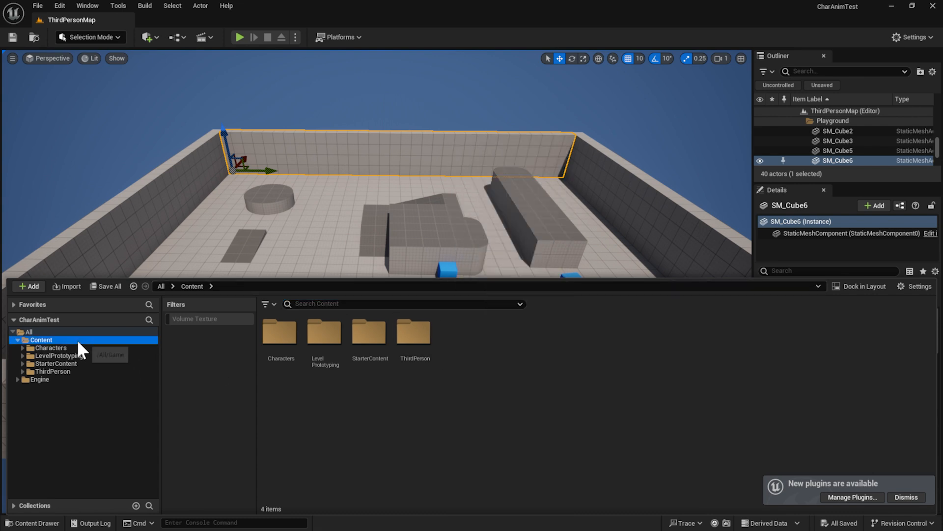
{"action": "right_click", "coordinate": [479, 361]}
{"action": "left_click", "coordinate": [537, 205]}
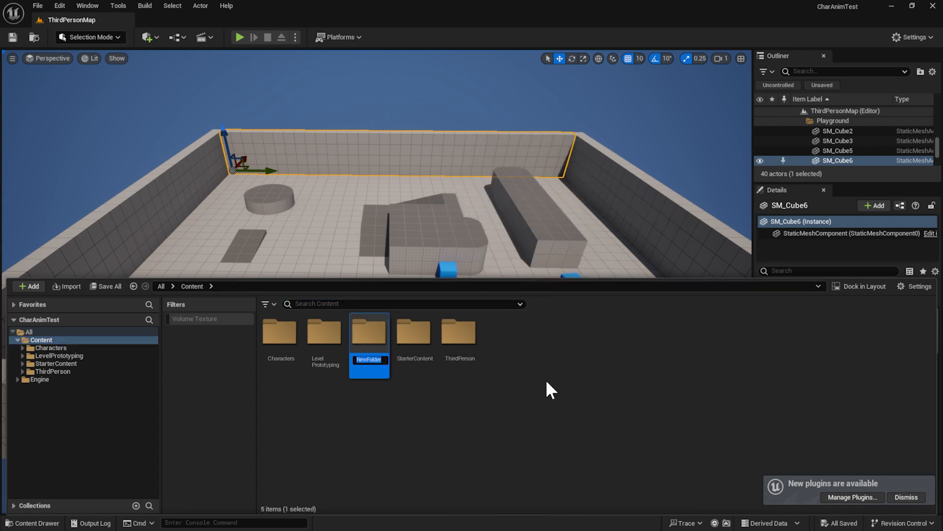
{"action": "type", "text": "Bob"}
{"action": "key", "text": "Return"}
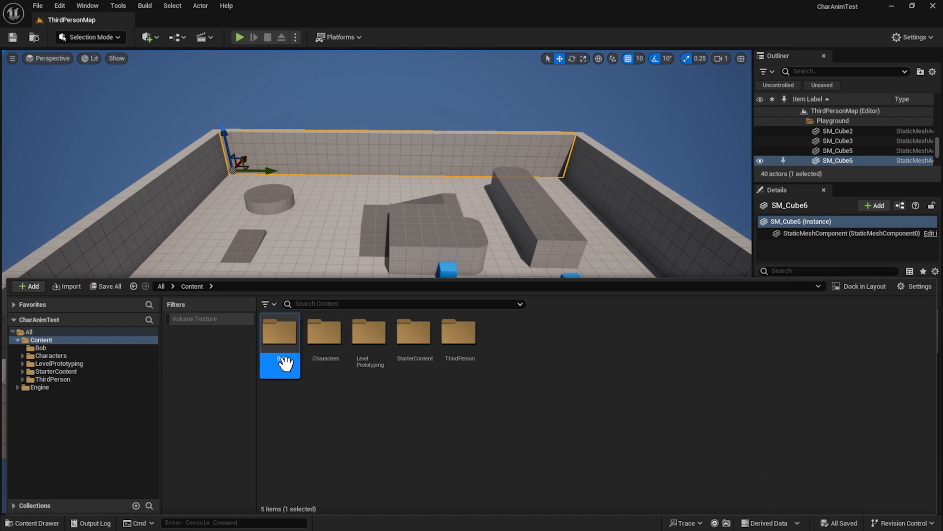
Import SK_Bob.fbx from the Desktop into the Bob folder as a static mesh with the default options, and dismiss the import message log.
{"action": "double_click", "coordinate": [280, 339]}
{"action": "right_click", "coordinate": [367, 353]}
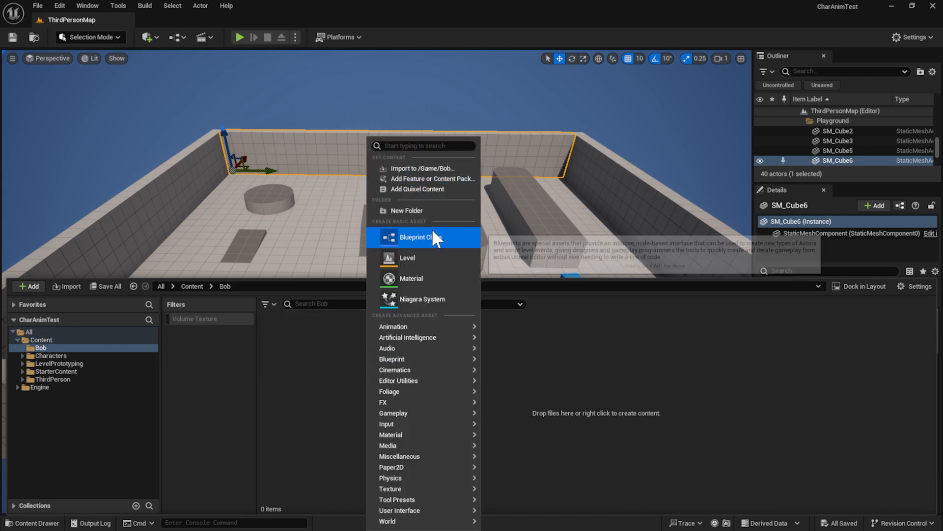
{"action": "left_click", "coordinate": [435, 169]}
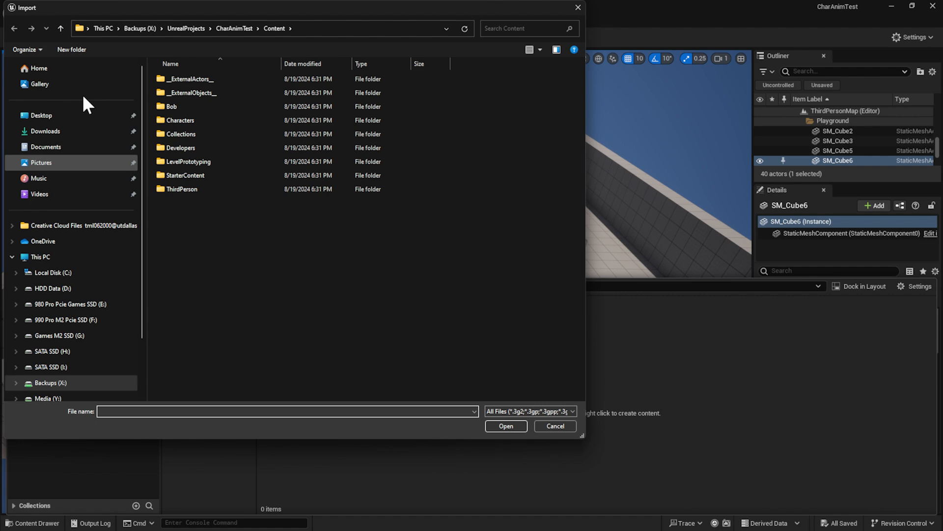
{"action": "left_click", "coordinate": [66, 115]}
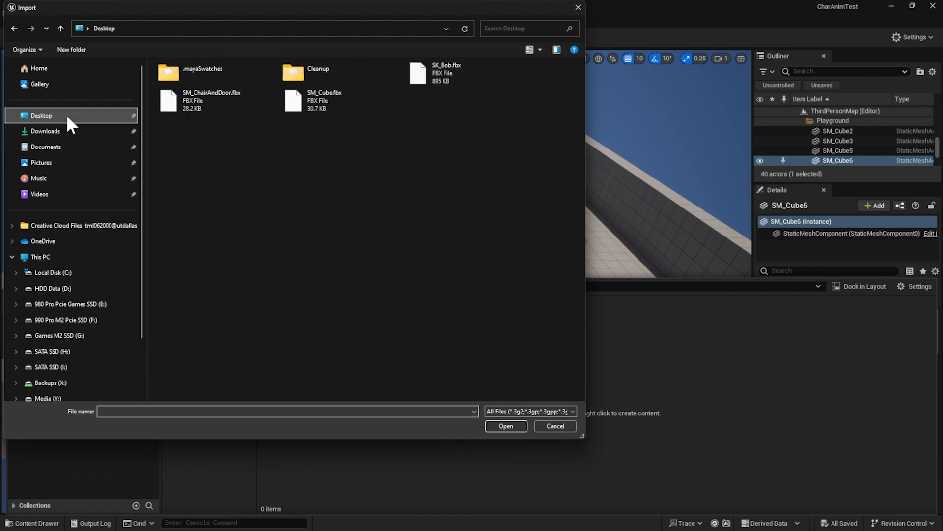
{"action": "double_click", "coordinate": [432, 78]}
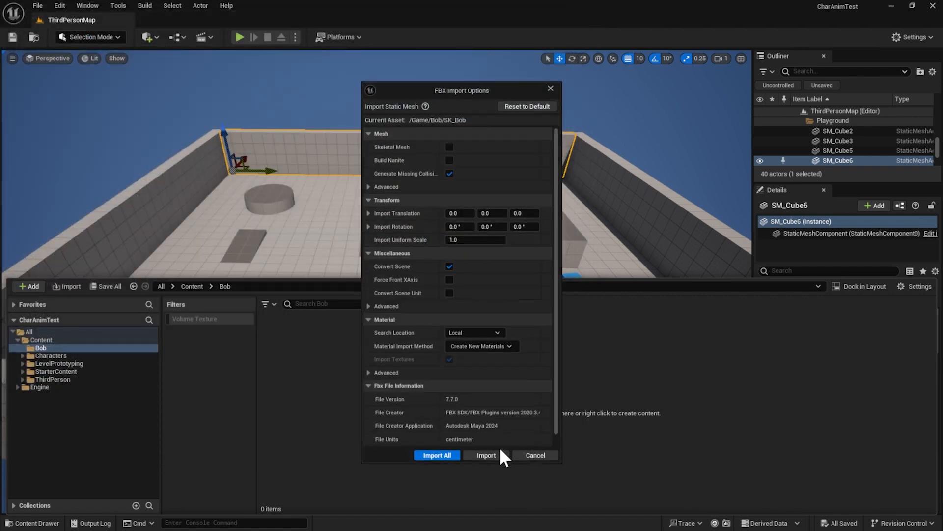
{"action": "left_click", "coordinate": [474, 456]}
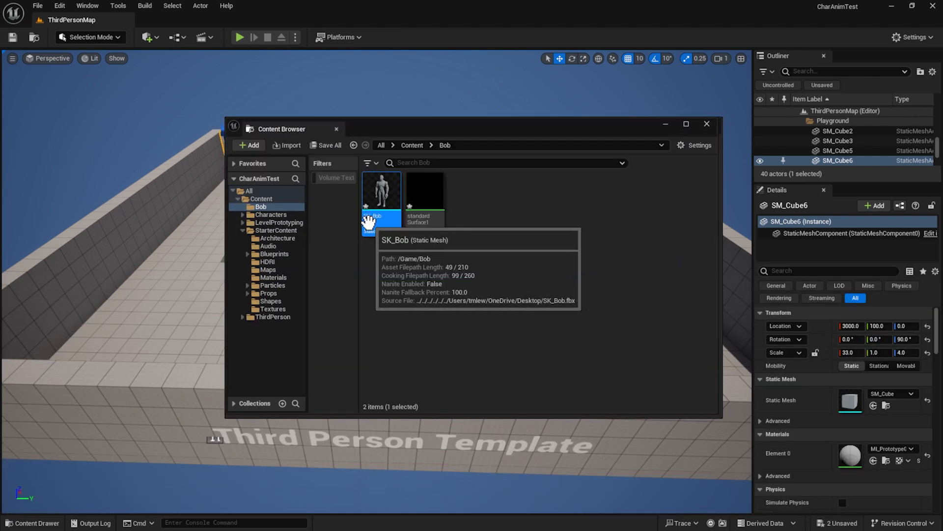
{"action": "left_click_drag", "start_coordinate": [424, 123], "coordinate": [659, 173]}
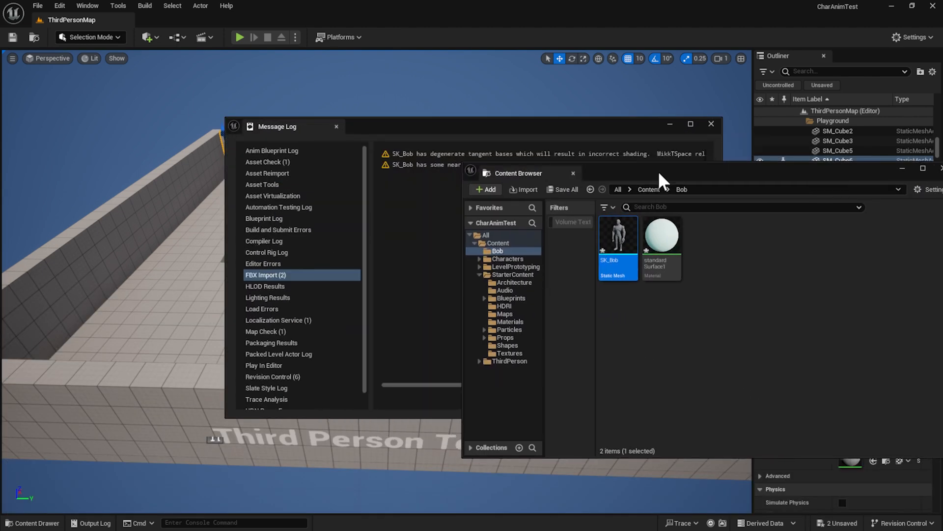
{"action": "left_click", "coordinate": [716, 127]}
Place the SK_Bob static mesh from the Bob folder on the level's floor and focus on it.
{"action": "key", "text": "w"}
{"action": "mouse_move", "coordinate": [460, 292]}
{"action": "right_mouse_down"}
{"action": "mouse_move", "coordinate": [460, 281]}
{"action": "mouse_move", "coordinate": [460, 292]}
{"action": "right_mouse_up"}
{"action": "key", "text": "ctrl+space"}
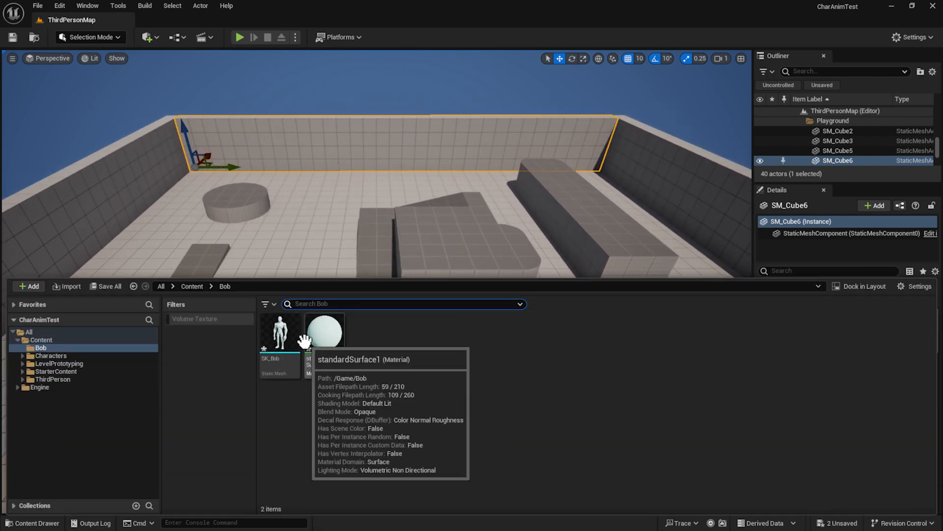
{"action": "mouse_move", "coordinate": [298, 338]}
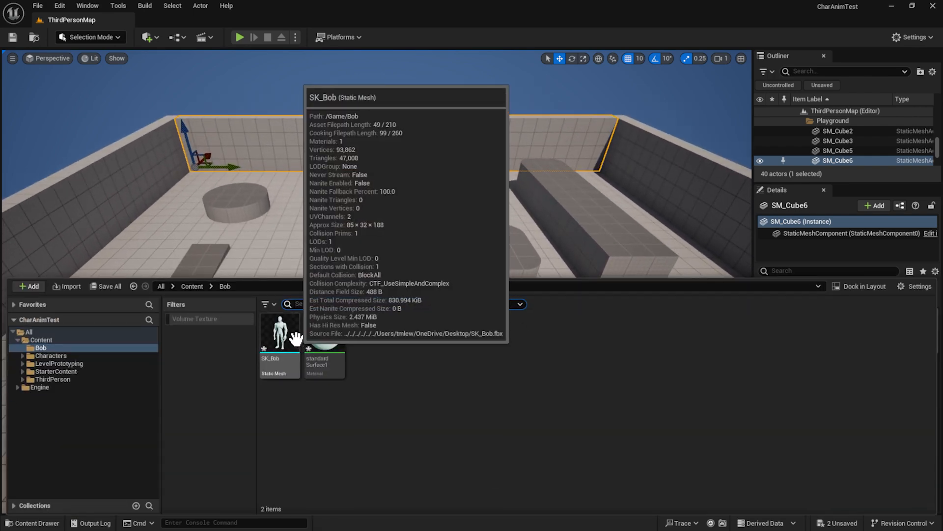
{"action": "left_click_drag", "start_coordinate": [296, 338], "coordinate": [355, 270]}
{"action": "key", "text": "f"}
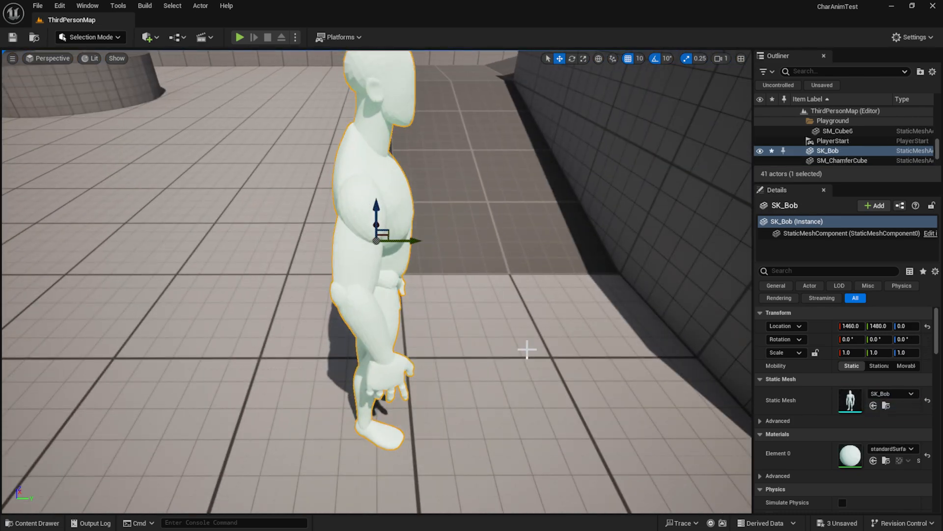
Move SK_Bob along the X axis to location 1530, beside the ramp.
{"action": "left_click_drag", "start_coordinate": [527, 349], "coordinate": [371, 307], "text": "alt"}
{"action": "scroll", "coordinate": [544, 358], "scroll_direction": "down", "scroll_amount": 8}
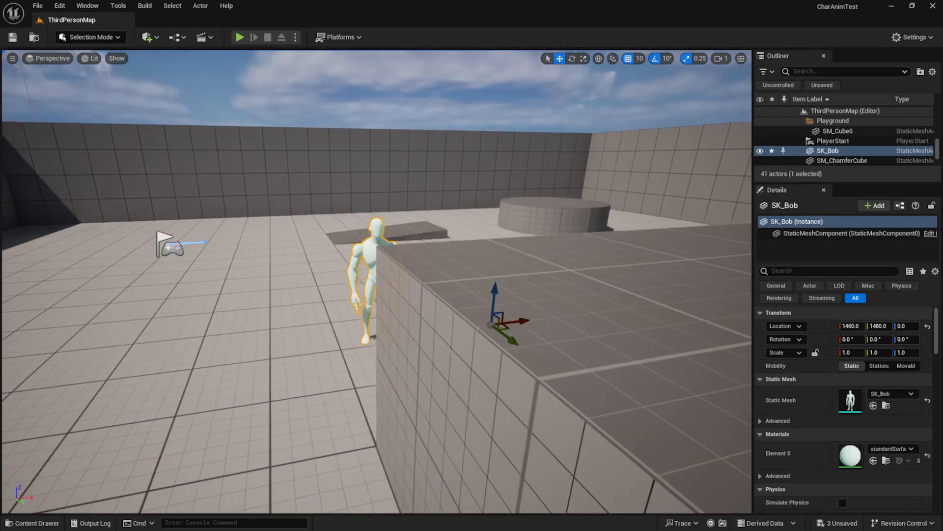
{"action": "left_click_drag", "start_coordinate": [358, 367], "coordinate": [317, 388], "text": "alt"}
{"action": "scroll", "coordinate": [358, 366], "scroll_direction": "up", "scroll_amount": 6}
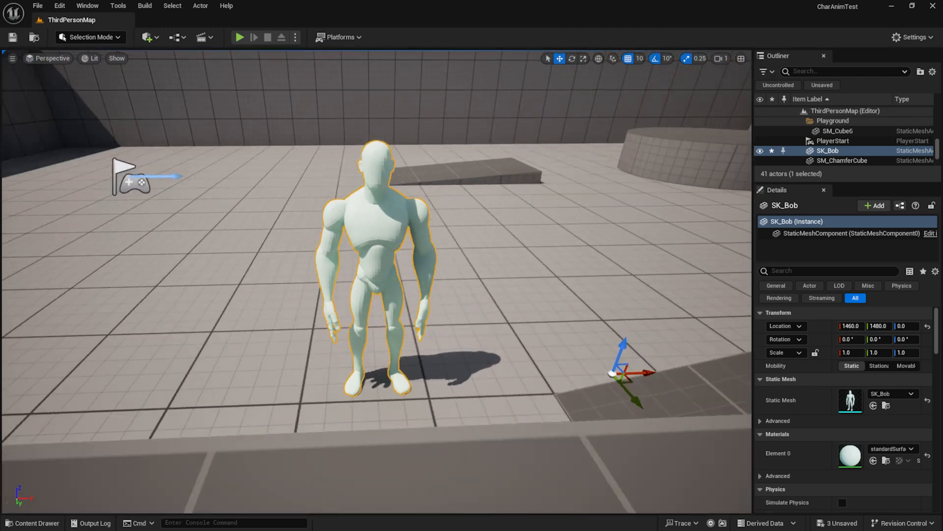
{"action": "mouse_move", "coordinate": [612, 308]}
{"action": "left_mouse_down", "text": "alt"}
{"action": "mouse_move", "coordinate": [565, 310]}
{"action": "mouse_move", "coordinate": [613, 307]}
{"action": "mouse_move", "coordinate": [510, 348]}
{"action": "mouse_move", "coordinate": [616, 302]}
{"action": "mouse_move", "coordinate": [604, 303]}
{"action": "left_mouse_up", "text": "alt"}
{"action": "left_click_drag", "start_coordinate": [573, 352], "coordinate": [786, 352], "text": "alt"}
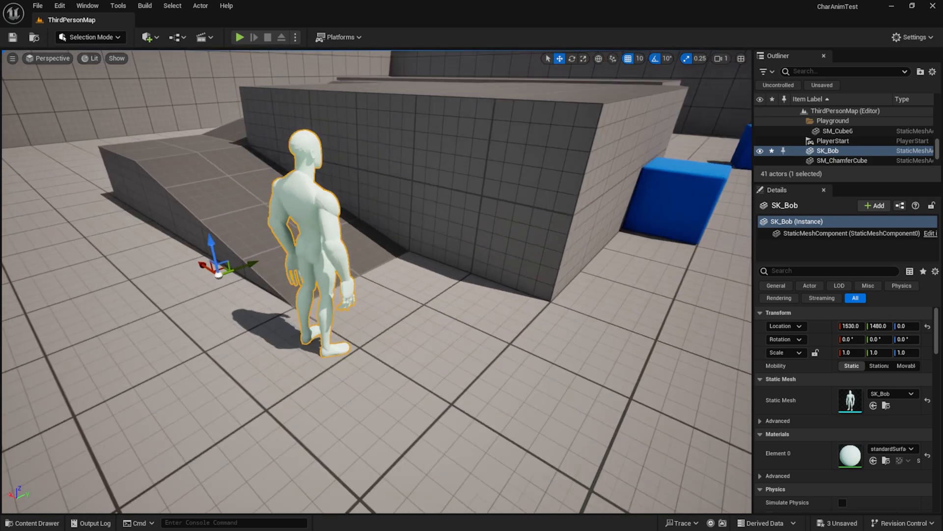
Play the level, walk the mannequin around SK_Bob to compare their size, and stop the session.
{"action": "left_click_drag", "start_coordinate": [236, 369], "coordinate": [319, 329], "text": "alt"}
{"action": "scroll", "coordinate": [376, 362], "scroll_direction": "down", "scroll_amount": 5}
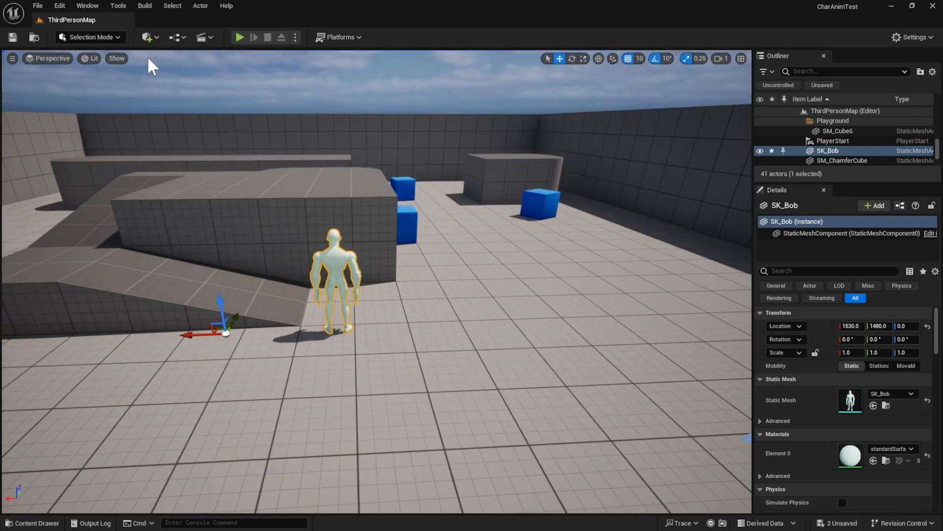
{"action": "left_click", "coordinate": [147, 37]}
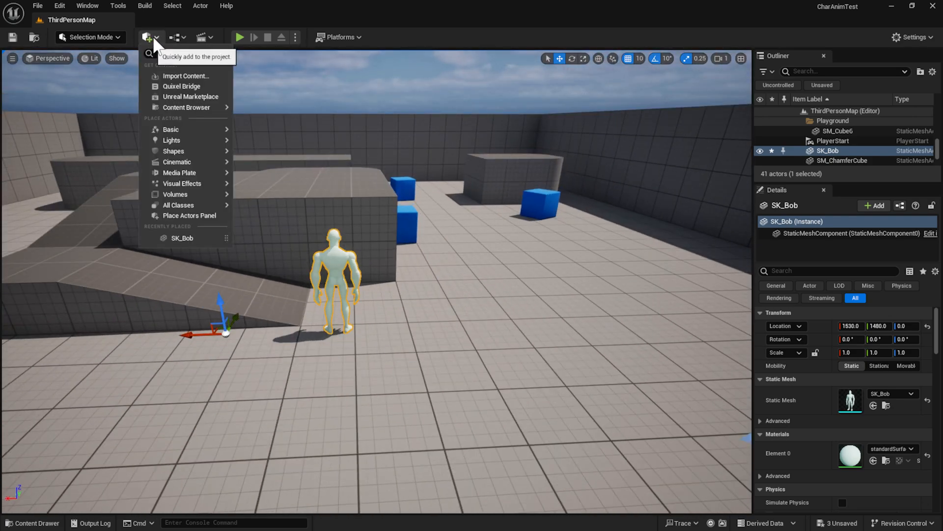
{"action": "left_click", "coordinate": [239, 37]}
{"action": "key", "text": "a"}
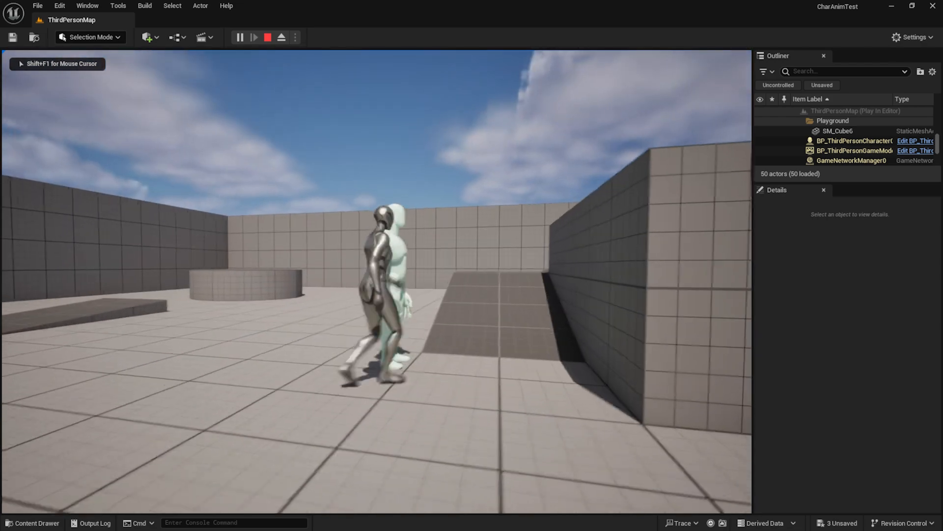
{"action": "key", "text": "w"}
{"action": "key", "text": "d"}
{"action": "key", "text": "a"}
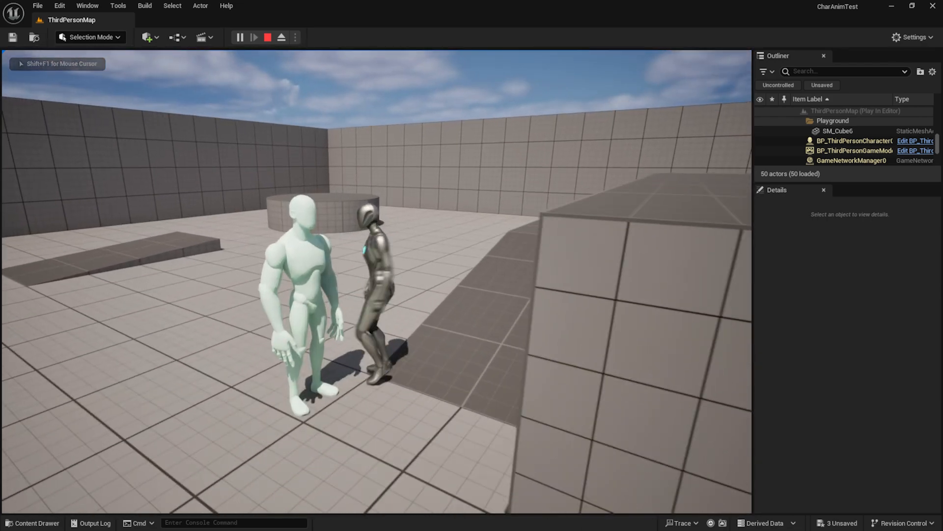
{"action": "key", "text": "s"}
{"action": "key", "text": "d"}
{"action": "key", "text": "w"}
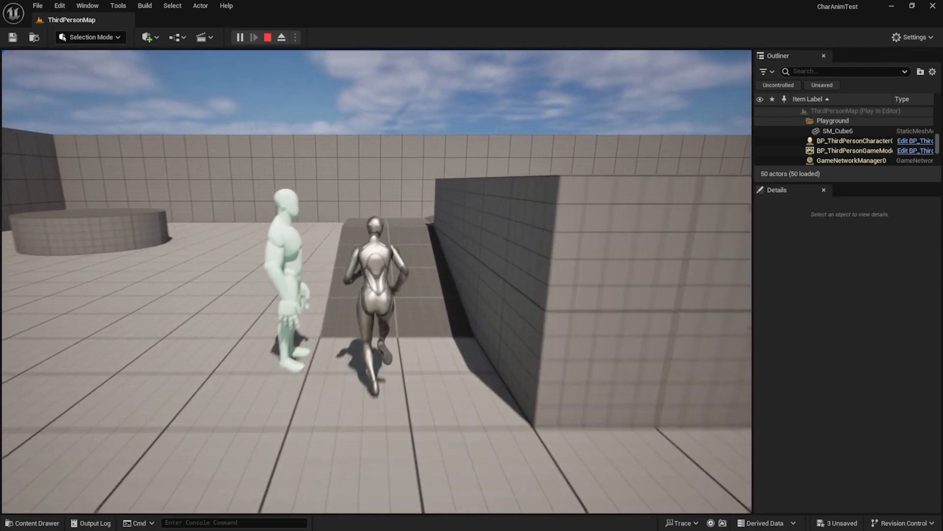
{"action": "key", "text": "s"}
{"action": "key", "text": "d"}
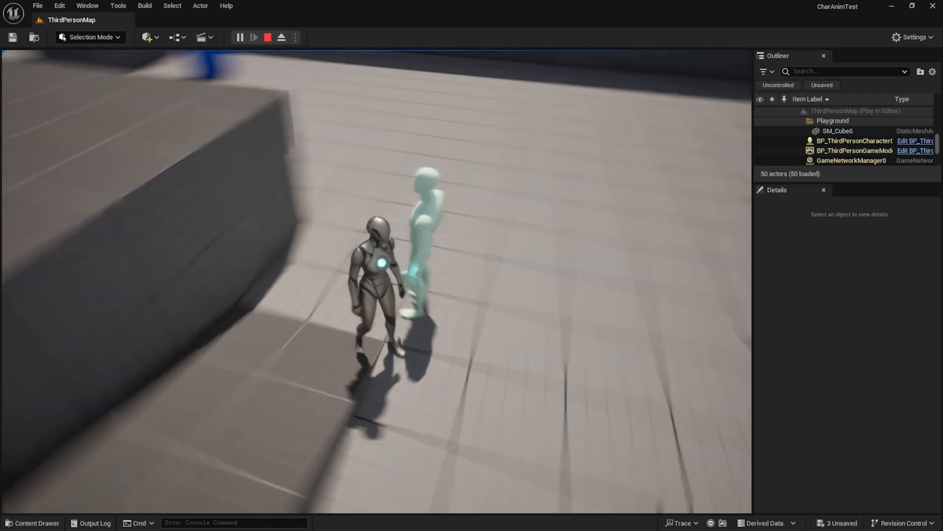
{"action": "key", "text": "Escape"}
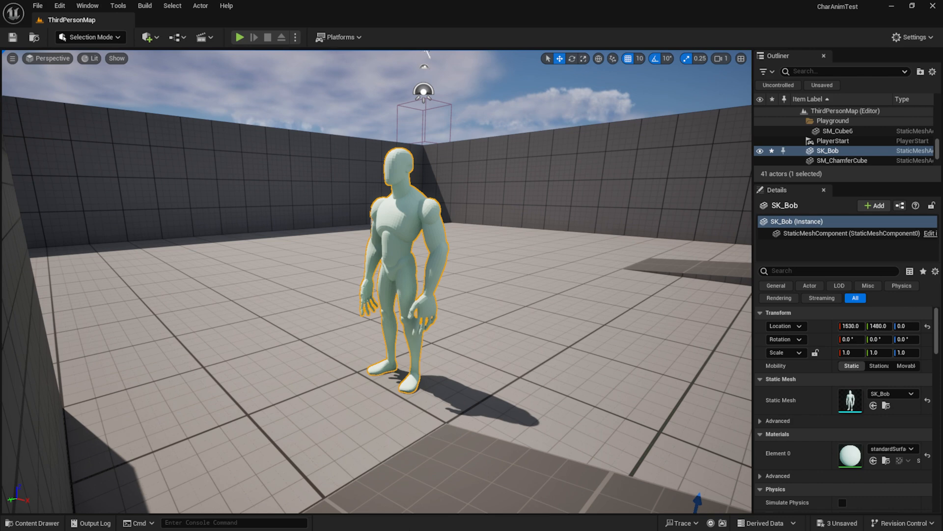
Switch back to Maya and examine the SK_Bob mesh and its placement on the grid.
{"action": "key", "text": "alt+Tab"}
{"action": "left_click", "coordinate": [544, 210]}
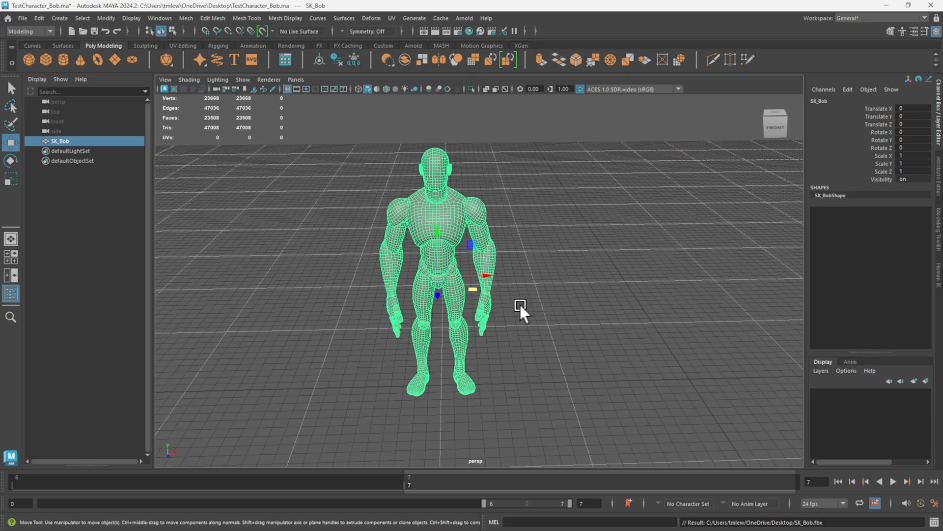
{"action": "left_click_drag", "start_coordinate": [479, 320], "coordinate": [403, 330], "text": "alt"}
{"action": "scroll", "coordinate": [494, 317], "scroll_direction": "up", "scroll_amount": 6}
{"action": "left_click_drag", "start_coordinate": [517, 308], "coordinate": [555, 319], "text": "alt"}
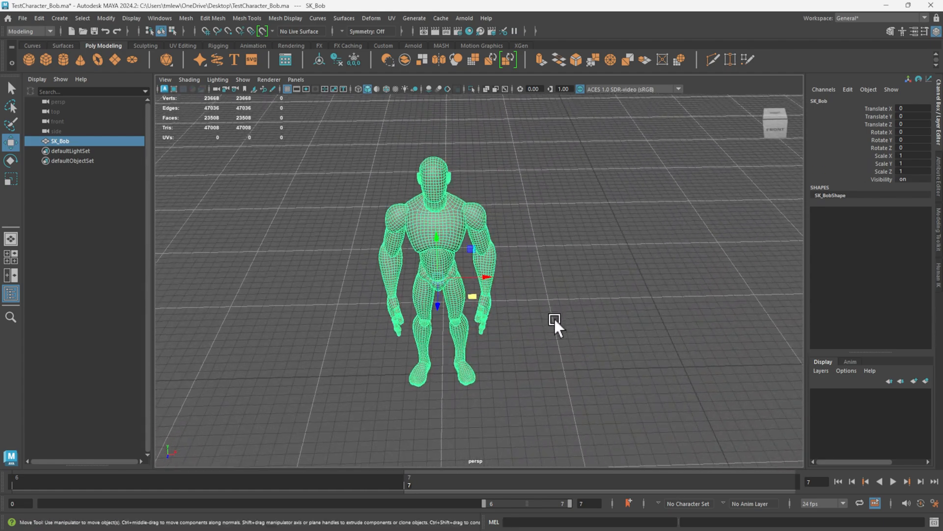
{"action": "middle_click_drag", "start_coordinate": [554, 320], "coordinate": [534, 267], "text": "alt"}
{"action": "right_click_drag", "start_coordinate": [534, 267], "coordinate": [473, 294], "text": "alt"}
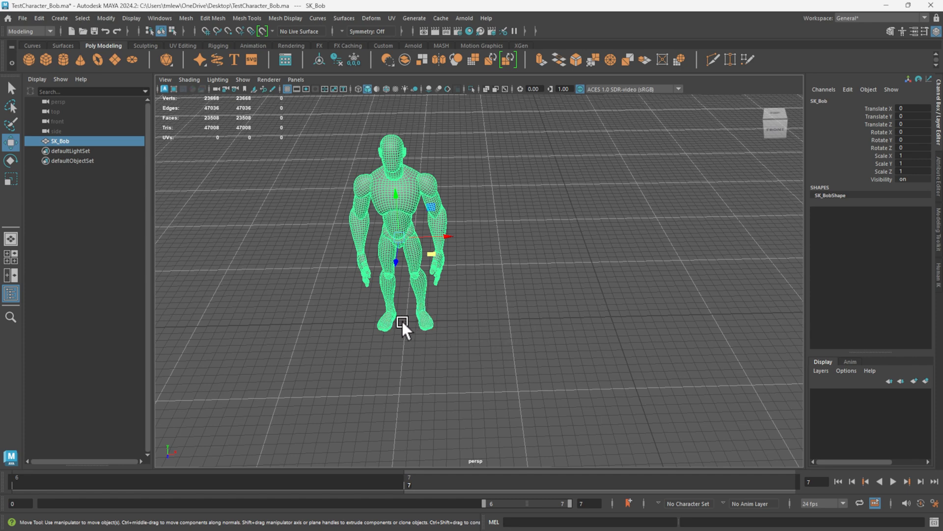
{"action": "left_click_drag", "start_coordinate": [408, 318], "coordinate": [507, 318], "text": "alt"}
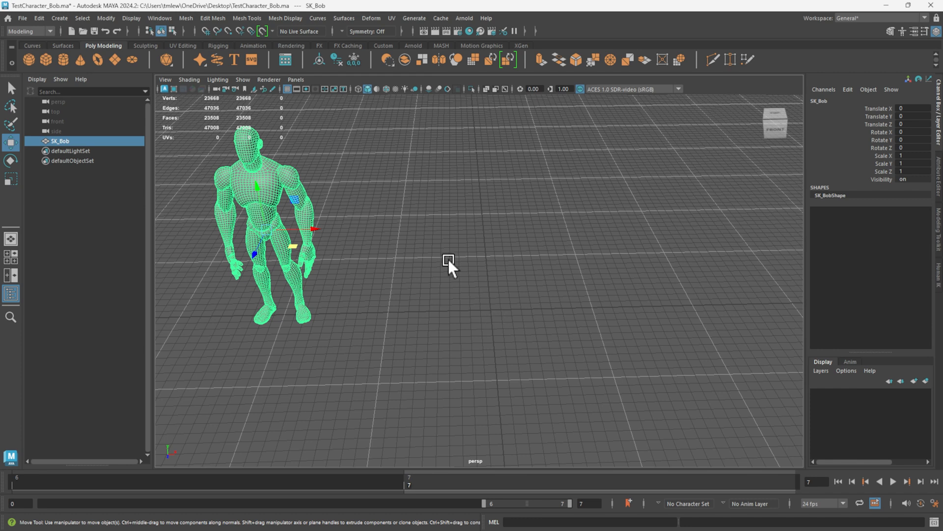
Brighten the grid line and subdivision line colors in the viewport's grid options and apply the change.
{"action": "right_click", "coordinate": [288, 89]}
{"action": "left_click", "coordinate": [314, 98]}
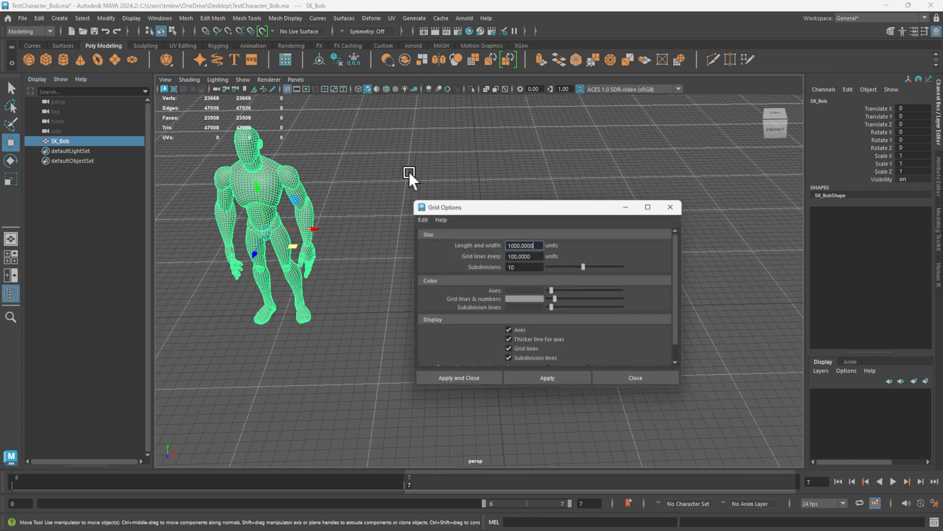
{"action": "mouse_move", "coordinate": [554, 299]}
{"action": "left_mouse_down"}
{"action": "mouse_move", "coordinate": [602, 300]}
{"action": "mouse_move", "coordinate": [554, 308]}
{"action": "left_mouse_up"}
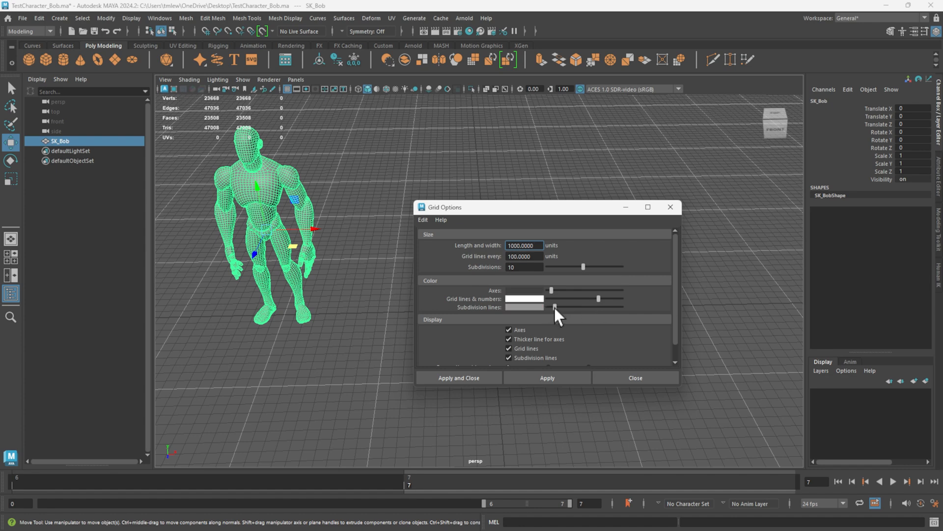
{"action": "left_click", "coordinate": [567, 374]}
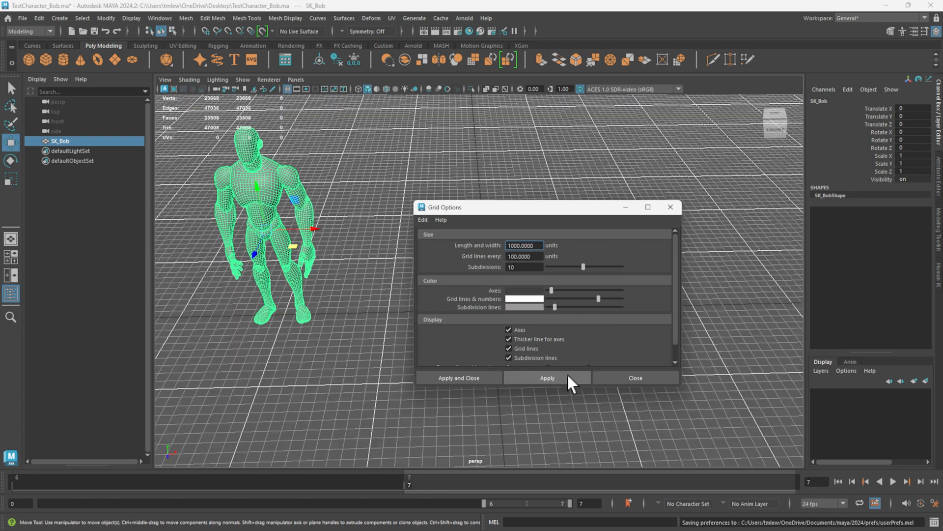
{"action": "left_click", "coordinate": [671, 208]}
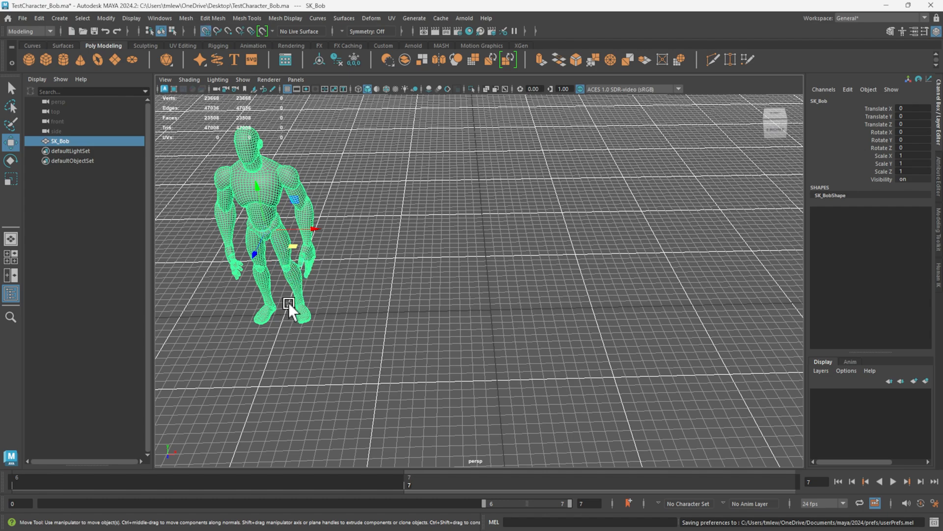
Move SK_Bob to the grid's center with Translate X at 200 and save the scene.
{"action": "left_click_drag", "start_coordinate": [297, 248], "coordinate": [387, 143]}
{"action": "left_click", "coordinate": [289, 89]}
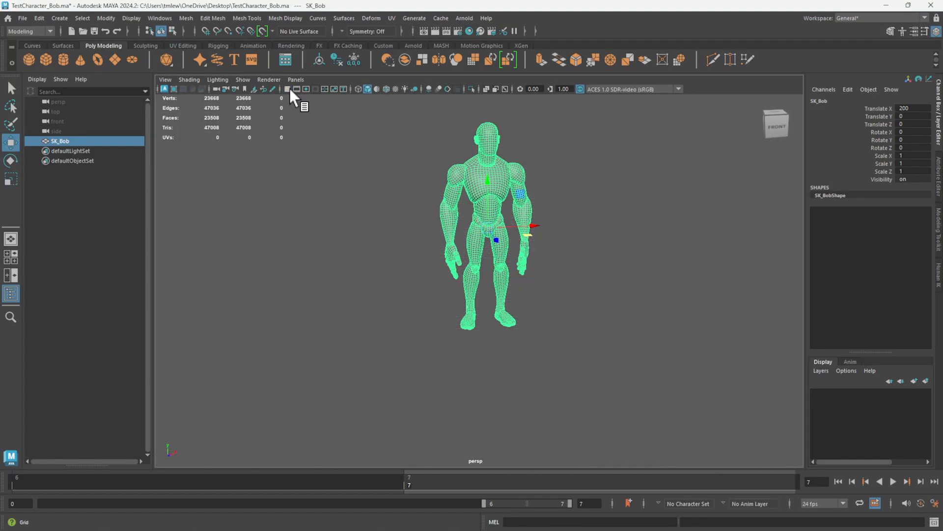
{"action": "left_click", "coordinate": [288, 89]}
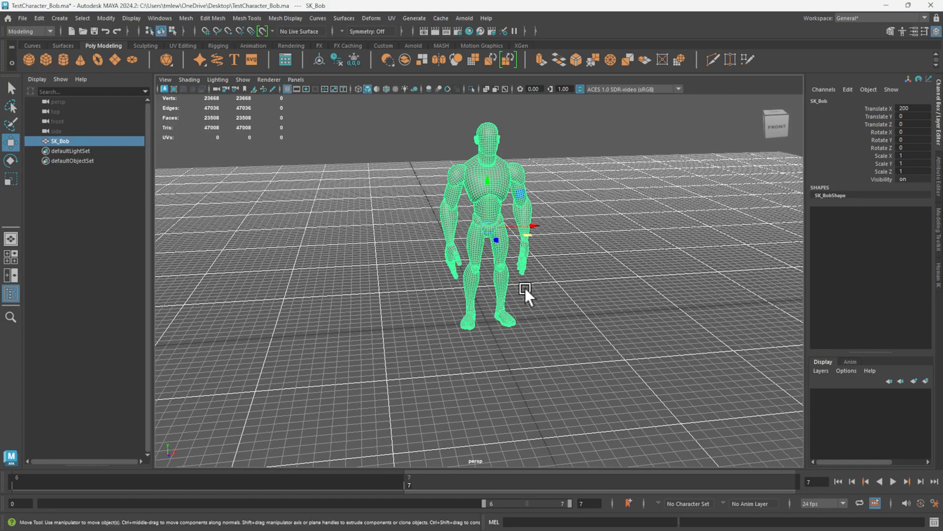
{"action": "left_click_drag", "start_coordinate": [364, 244], "coordinate": [458, 187], "text": "alt"}
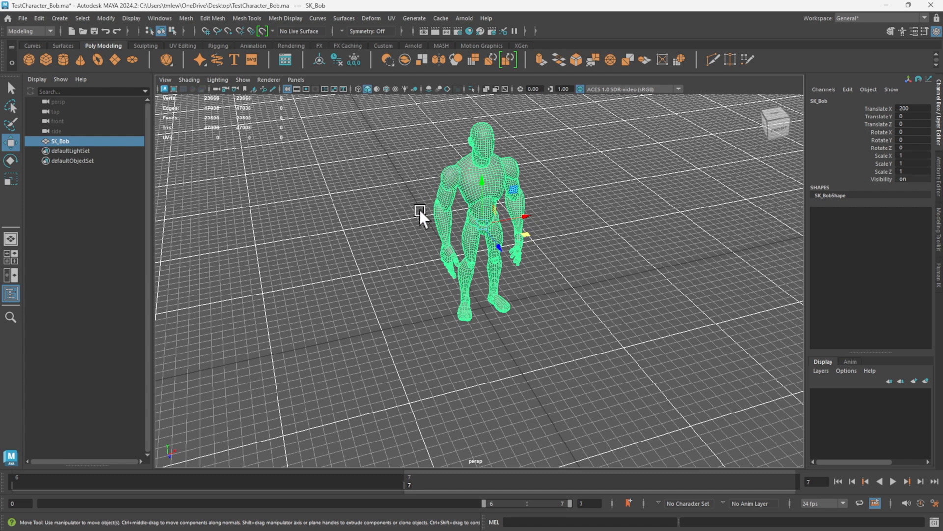
{"action": "key", "text": "ctrl+s"}
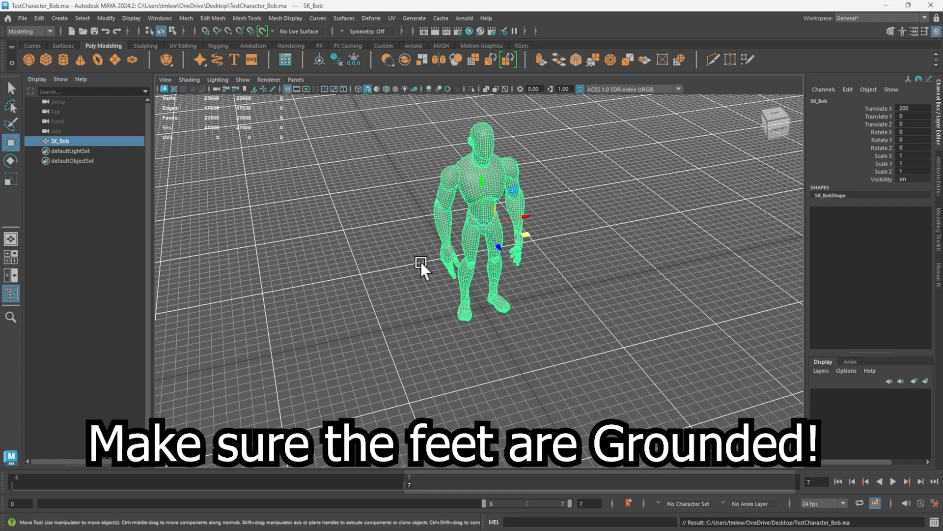
{"action": "key", "text": "q"}
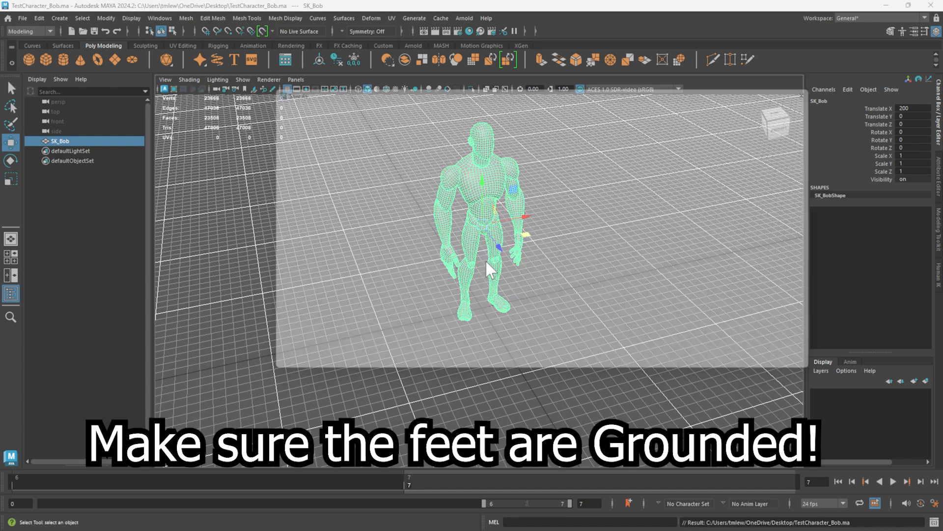
{"action": "key", "text": "ctrl+shift+s"}
{"action": "left_click", "coordinate": [814, 371]}
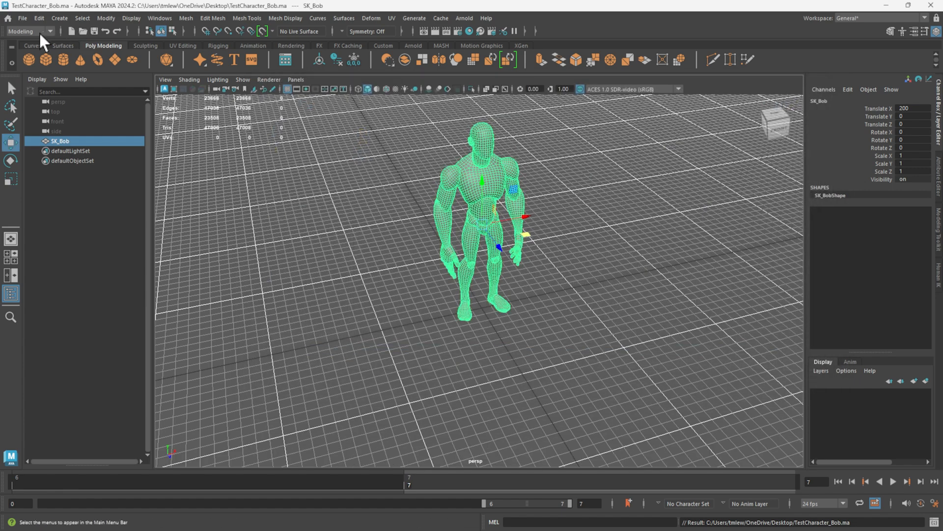
Export the selected SK_Bob mesh as FBX to the Desktop, overwriting SK_Bob.fbx.
{"action": "left_click", "coordinate": [22, 18]}
{"action": "left_click", "coordinate": [89, 147]}
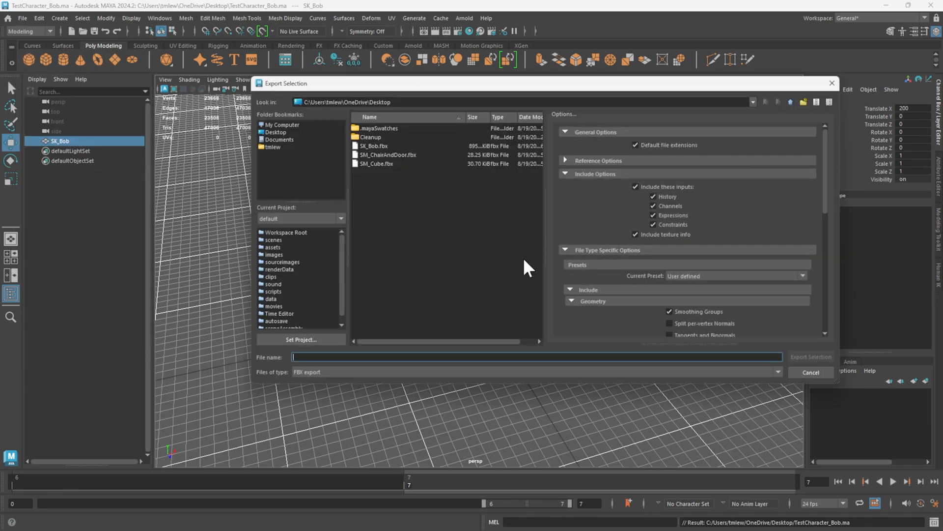
{"action": "double_click", "coordinate": [384, 146]}
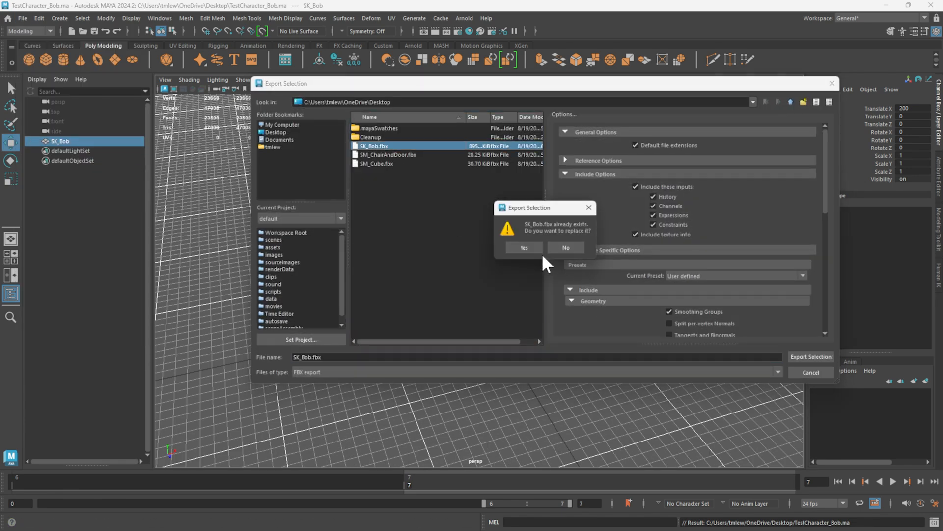
{"action": "left_click", "coordinate": [526, 248]}
Switch to Unreal and reimport the SK_Bob static mesh in the Bob folder.
{"action": "key", "text": "alt+Tab"}
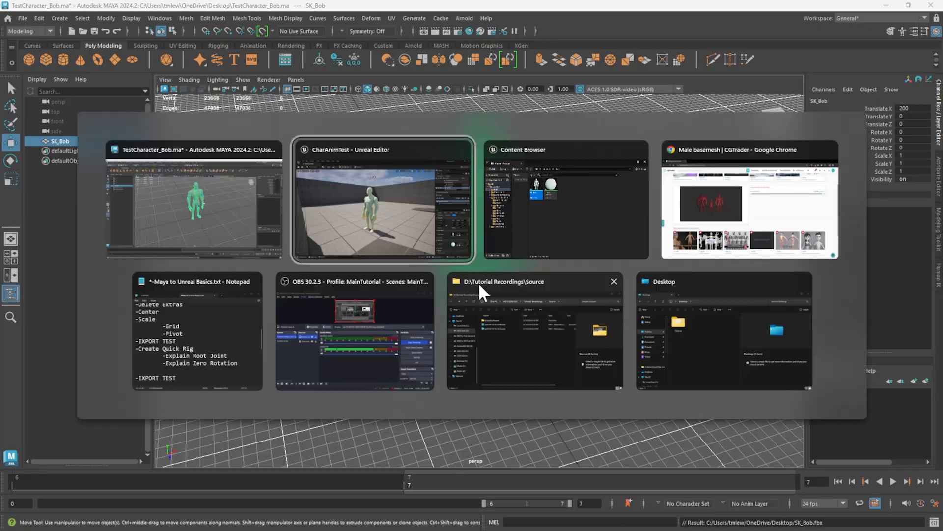
{"action": "key", "text": "ctrl+space"}
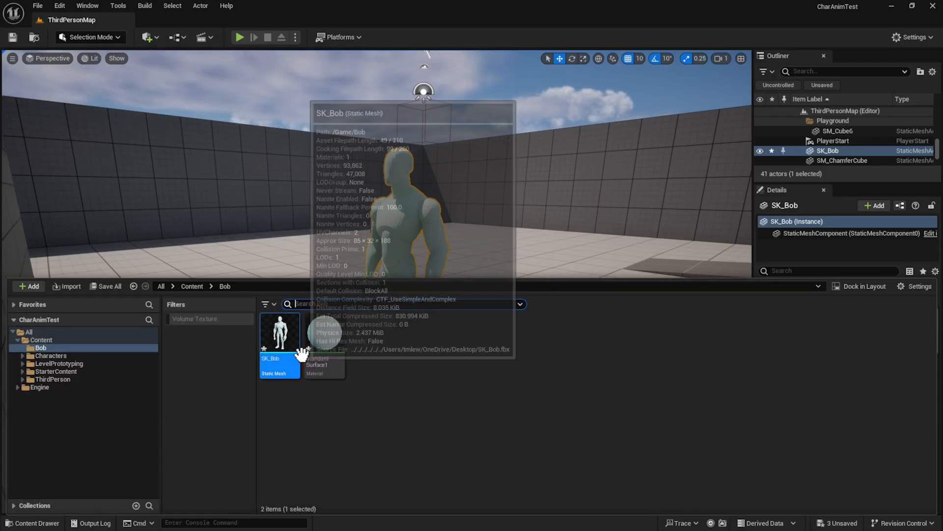
{"action": "right_click", "coordinate": [296, 340]}
{"action": "left_click", "coordinate": [349, 85]}
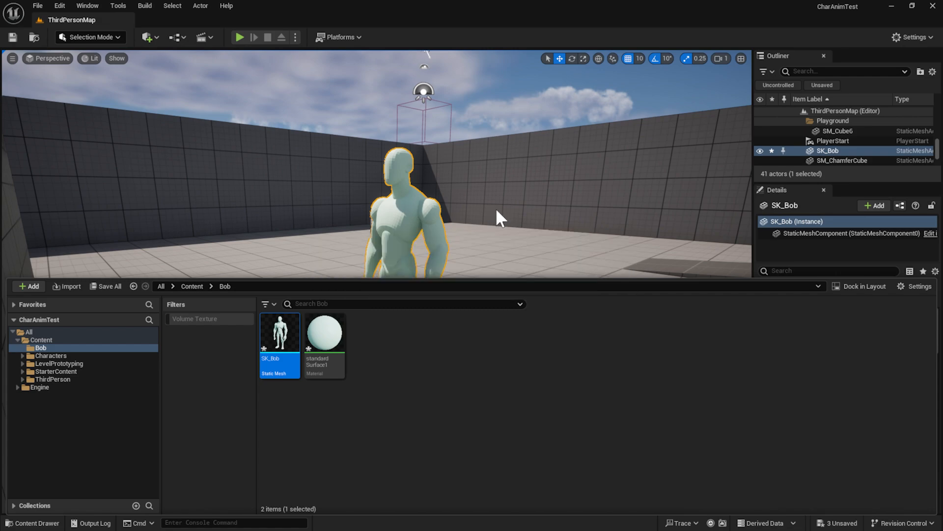
Examine the reimported SK_Bob's pivot position at its feet in the level.
{"action": "right_click_drag", "start_coordinate": [500, 217], "coordinate": [542, 238]}
{"action": "scroll", "coordinate": [451, 297], "scroll_direction": "down", "scroll_amount": 4}
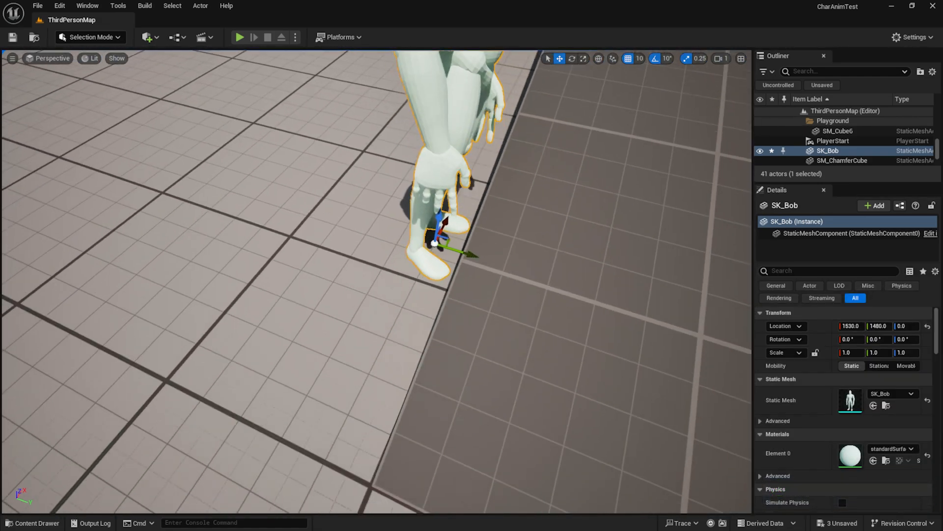
{"action": "left_click_drag", "start_coordinate": [458, 255], "coordinate": [305, 221]}
Return to Maya and freeze SK_Bob's transformations at its position on the grid's center.
{"action": "left_click", "coordinate": [887, 9]}
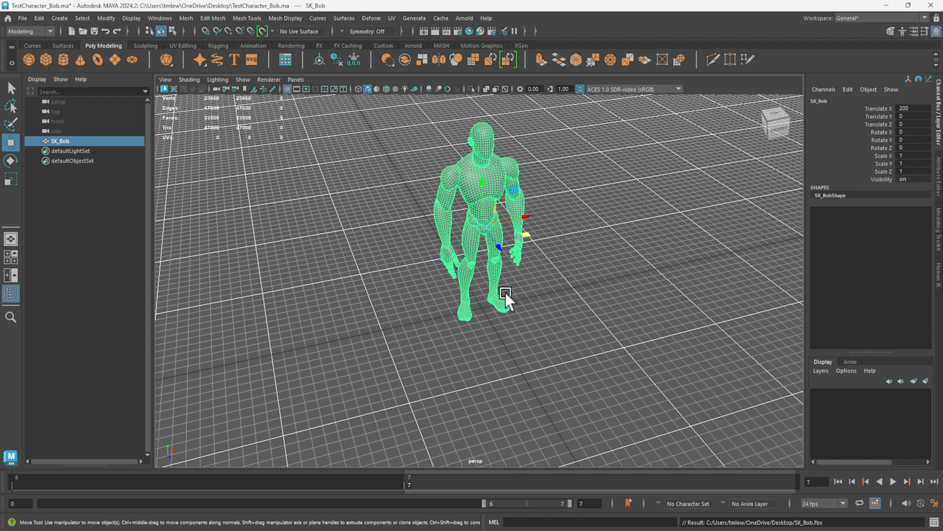
{"action": "left_click_drag", "start_coordinate": [613, 327], "coordinate": [577, 324], "text": "alt"}
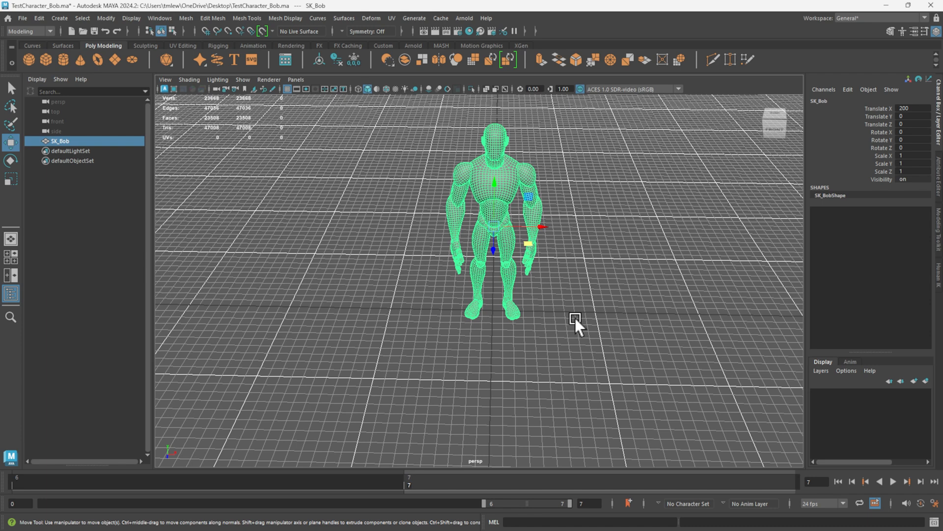
{"action": "left_click", "coordinate": [190, 17]}
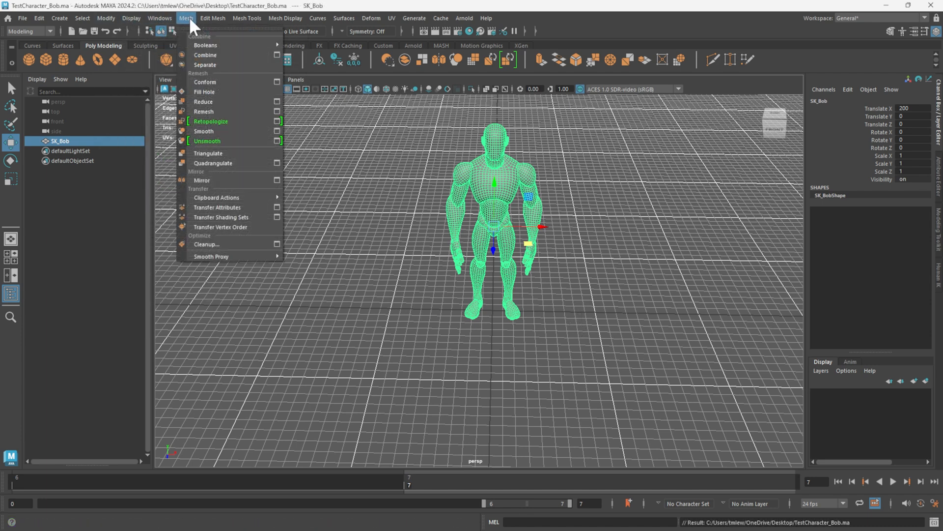
{"action": "mouse_move", "coordinate": [106, 17]}
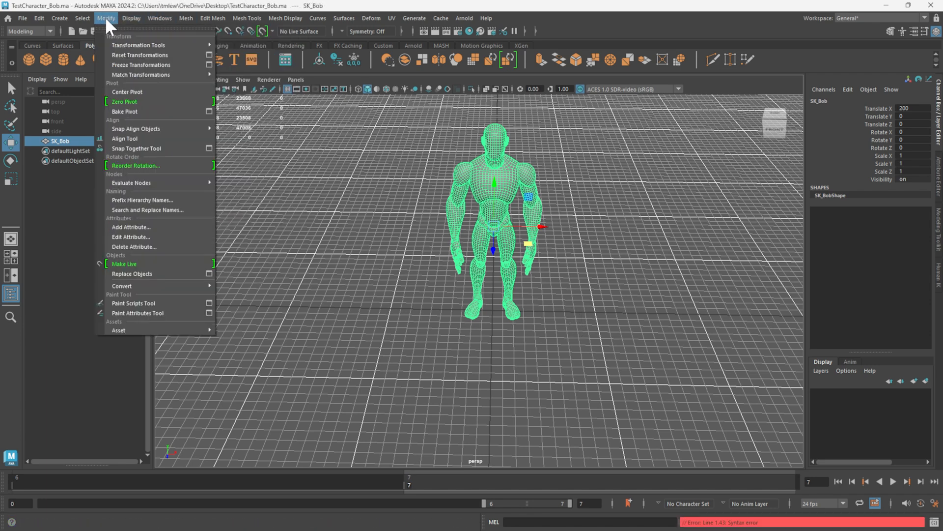
{"action": "left_click", "coordinate": [119, 66]}
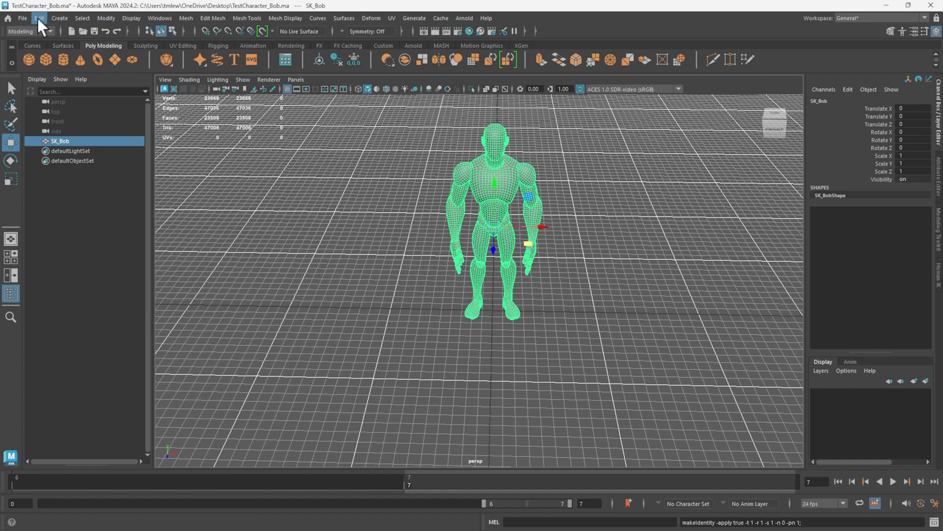
Delete SK_Bob's non-deformer history and save the scene.
{"action": "left_click", "coordinate": [39, 17]}
{"action": "mouse_move", "coordinate": [73, 137]}
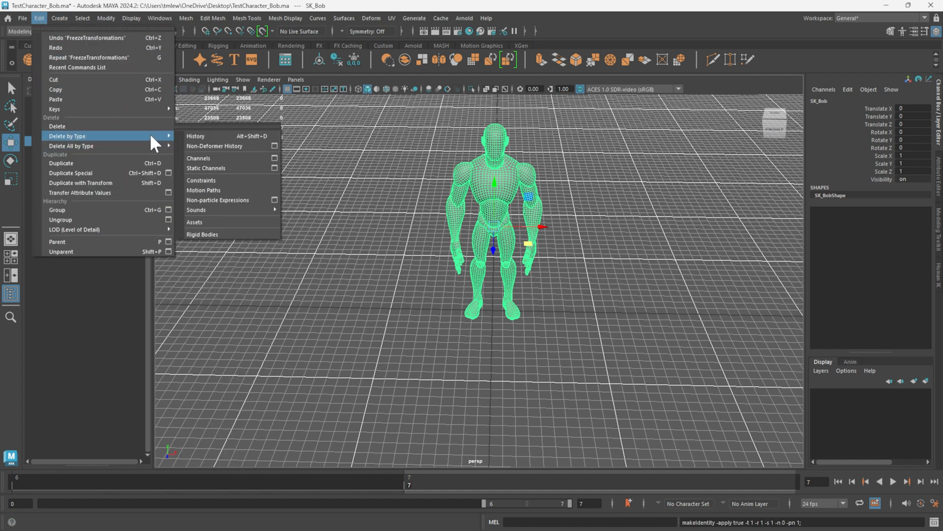
{"action": "left_click", "coordinate": [227, 146]}
{"action": "left_click", "coordinate": [19, 16]}
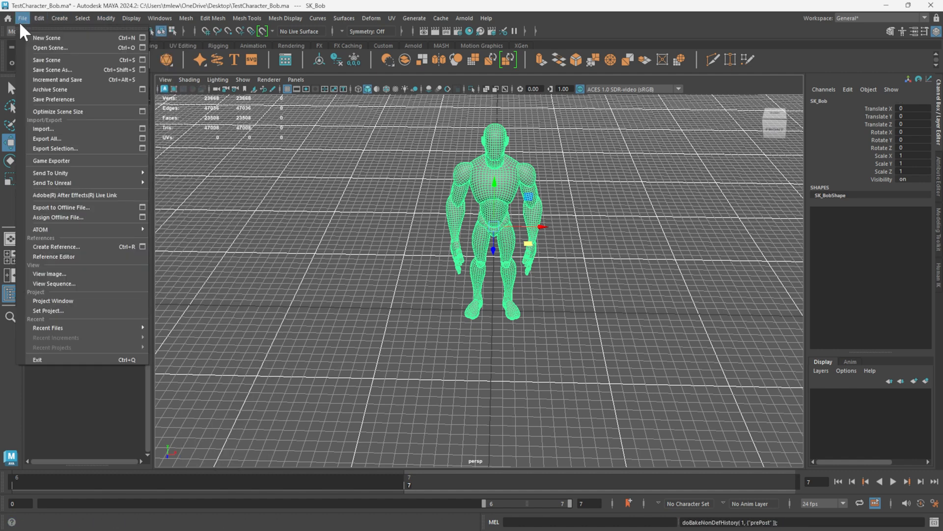
{"action": "left_click", "coordinate": [62, 18]}
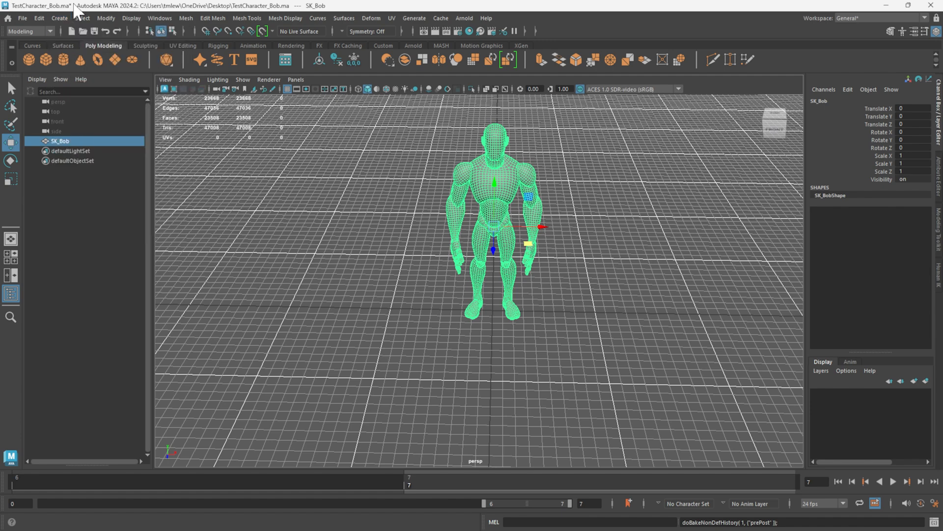
{"action": "key", "text": "ctrl+s"}
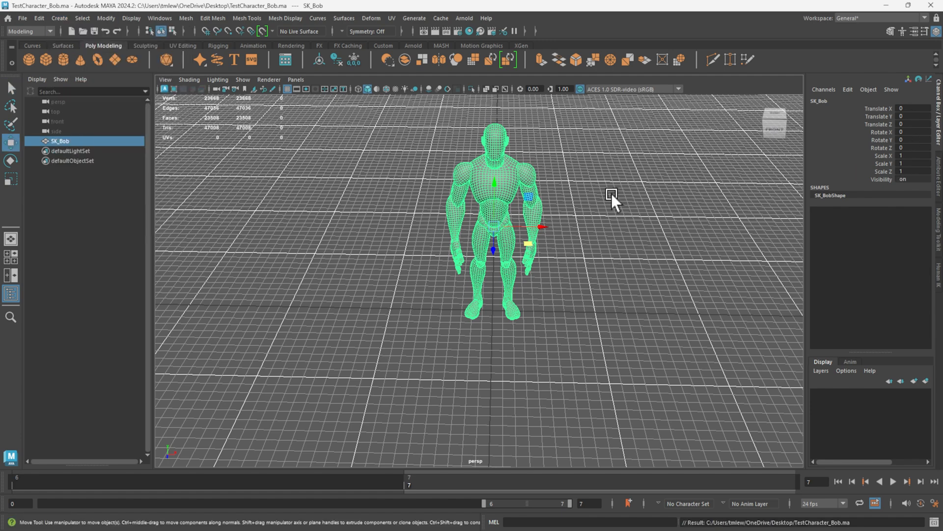
Hide the viewport grid, view SK_Bob from the front, and change the menu set to Rigging.
{"action": "left_click_drag", "start_coordinate": [558, 176], "coordinate": [308, 160], "text": "alt"}
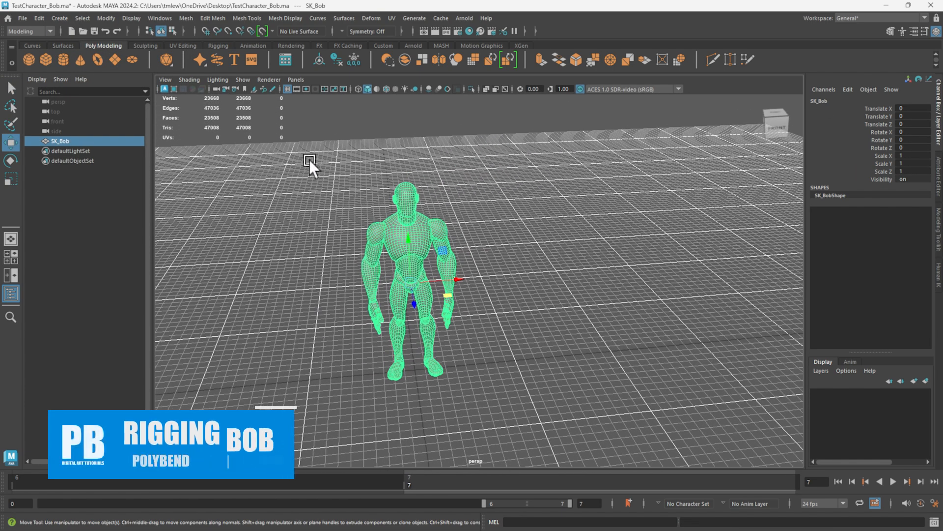
{"action": "left_click", "coordinate": [287, 89]}
{"action": "left_click_drag", "start_coordinate": [392, 235], "coordinate": [552, 170], "text": "alt"}
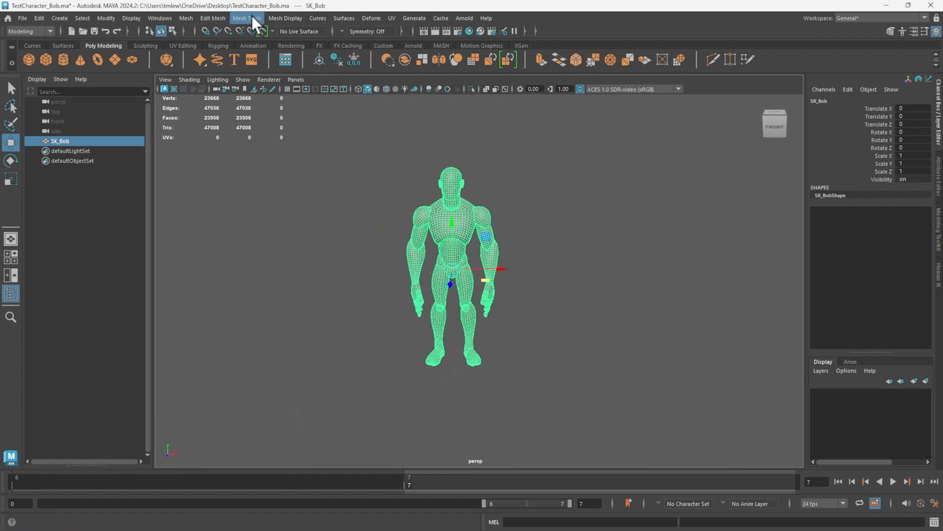
{"action": "left_click", "coordinate": [49, 31]}
{"action": "left_click", "coordinate": [39, 53]}
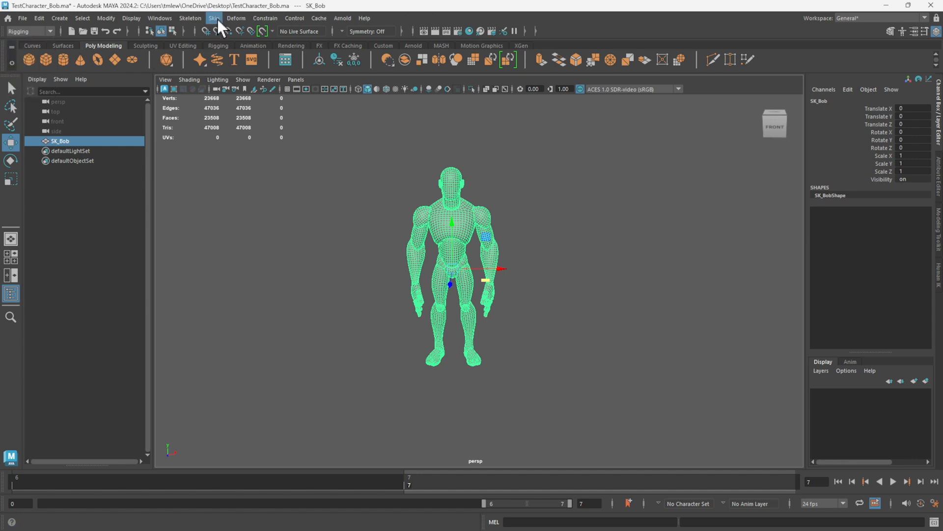
Open the Quick Rig tool and set it to Step-By-Step mode.
{"action": "left_click", "coordinate": [190, 18]}
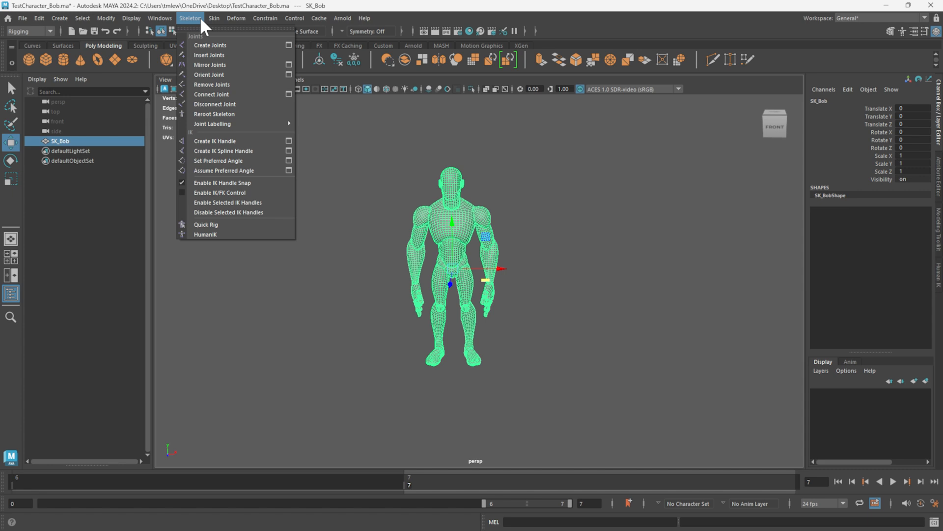
{"action": "left_click", "coordinate": [232, 222]}
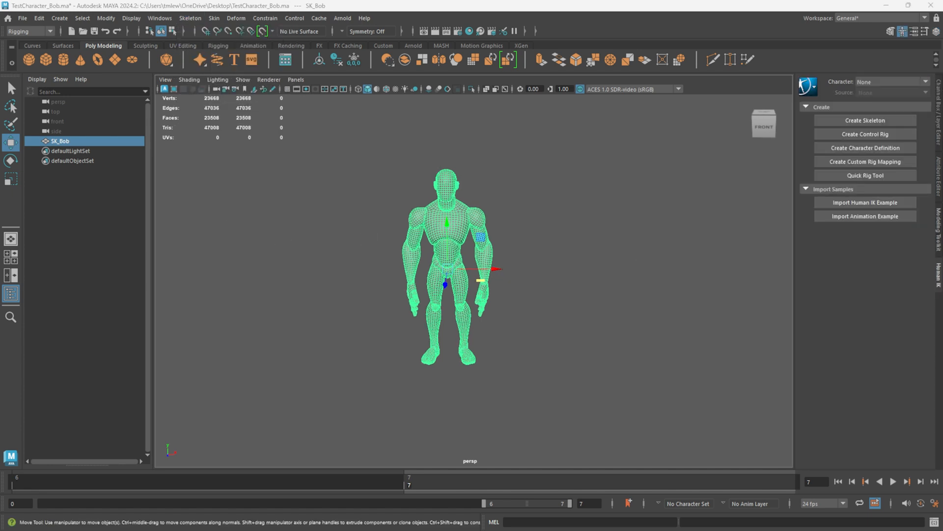
{"action": "left_click_drag", "start_coordinate": [616, 181], "coordinate": [572, 134]}
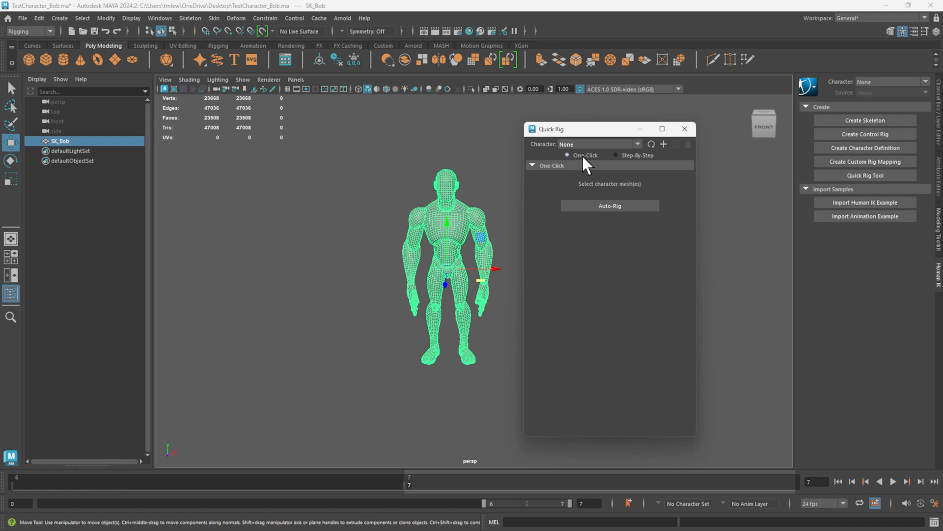
{"action": "left_click", "coordinate": [616, 155]}
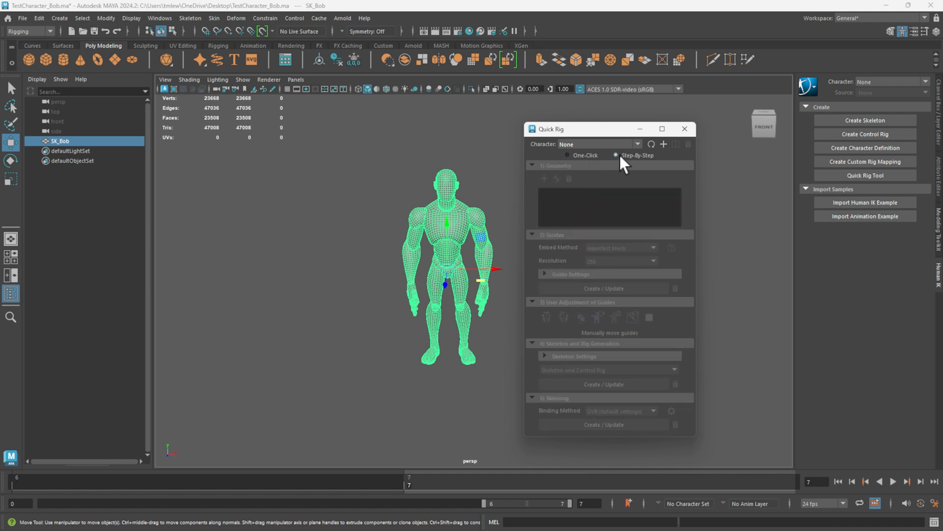
Create a new Quick Rig character and add the selected SK_Bob mesh as its geometry.
{"action": "left_click", "coordinate": [663, 144]}
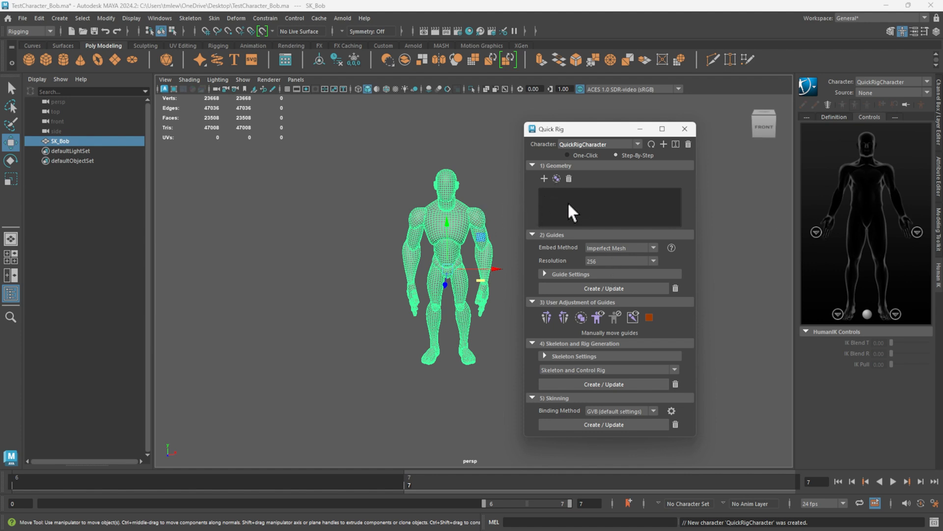
{"action": "left_click", "coordinate": [468, 211]}
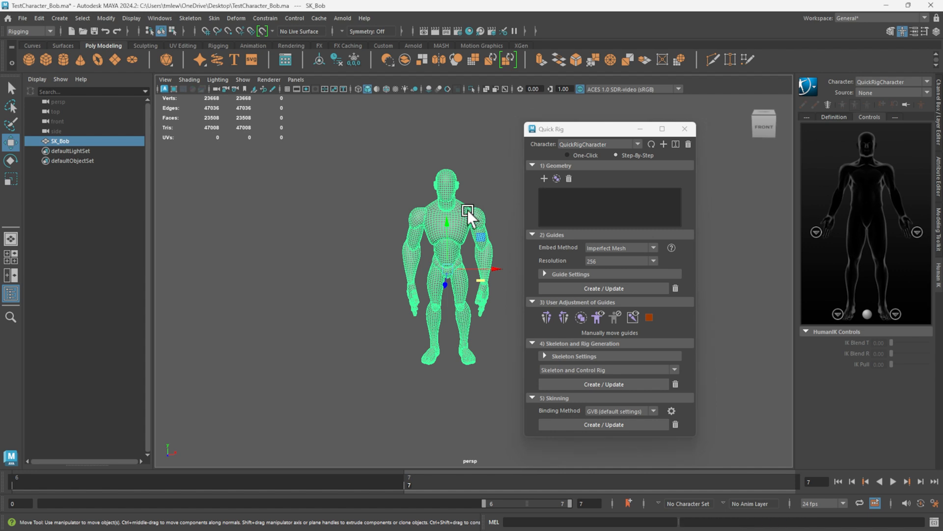
{"action": "left_click", "coordinate": [544, 179]}
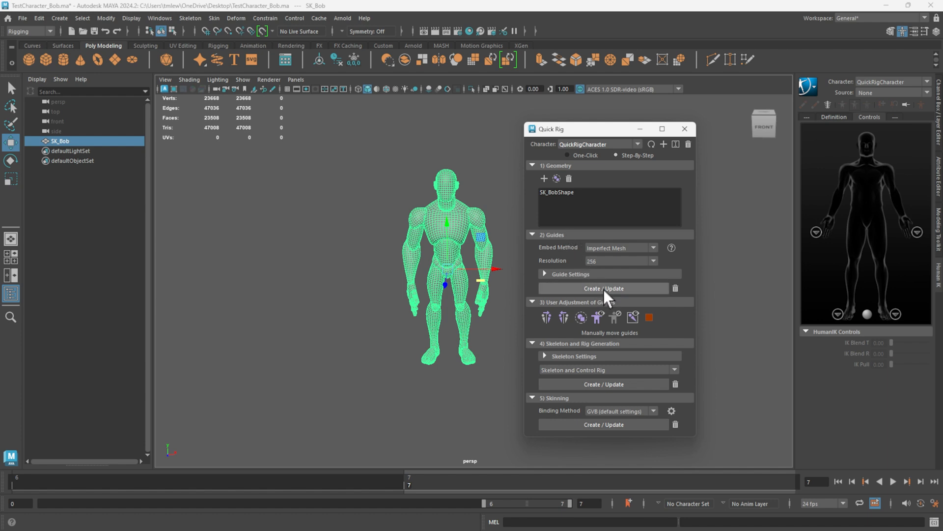
Review the guide settings and generate the Quick Rig guides for SK_Bob with the Imperfect Mesh embed method at resolution 256.
{"action": "left_click", "coordinate": [544, 273]}
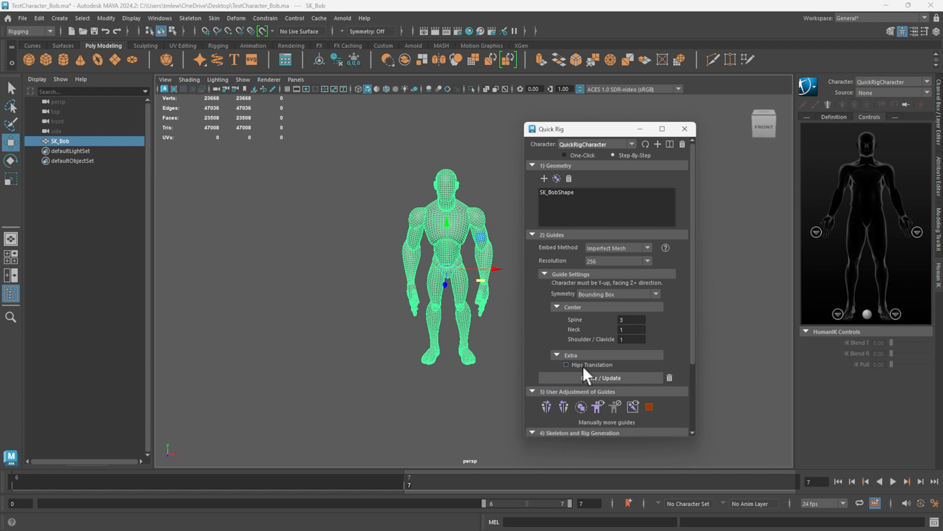
{"action": "left_click", "coordinate": [544, 274]}
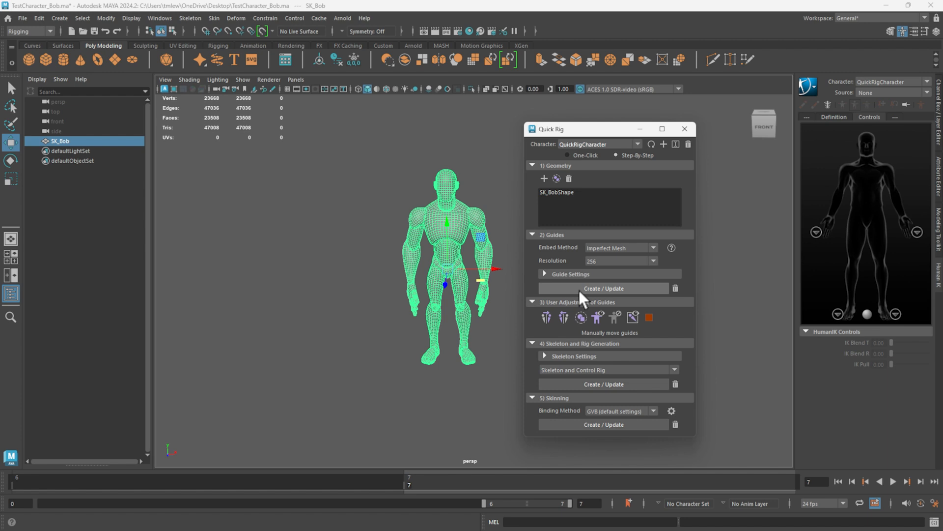
{"action": "left_click", "coordinate": [578, 290]}
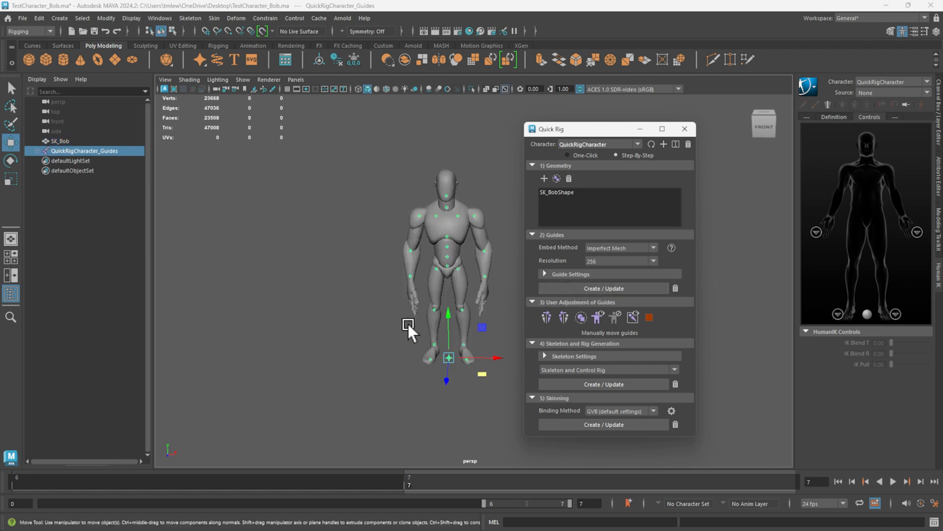
Show the viewport grid and examine the generated guides up close, especially the root guide on the floor between the feet.
{"action": "scroll", "coordinate": [428, 312], "scroll_direction": "up", "scroll_amount": 5}
{"action": "left_click_drag", "start_coordinate": [382, 327], "coordinate": [440, 317], "text": "alt"}
{"action": "left_click_drag", "start_coordinate": [404, 361], "coordinate": [457, 367], "text": "alt"}
{"action": "middle_click_drag", "start_coordinate": [457, 367], "coordinate": [459, 322], "text": "alt"}
{"action": "left_click_drag", "start_coordinate": [459, 323], "coordinate": [382, 325], "text": "alt"}
{"action": "middle_click_drag", "start_coordinate": [382, 326], "coordinate": [265, 370], "text": "alt"}
{"action": "scroll", "coordinate": [344, 365], "scroll_direction": "down", "scroll_amount": 4}
{"action": "left_click_drag", "start_coordinate": [380, 338], "coordinate": [406, 332], "text": "alt"}
{"action": "left_click", "coordinate": [285, 88]}
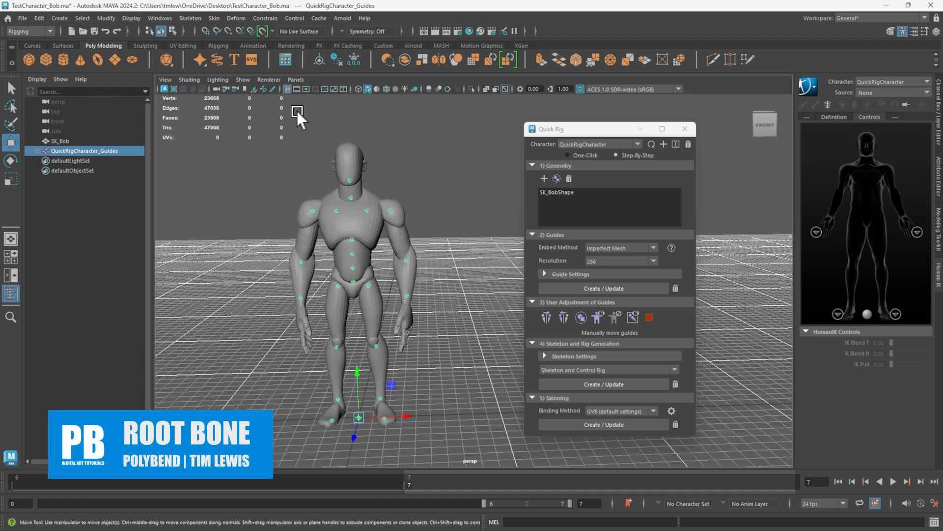
{"action": "left_click_drag", "start_coordinate": [383, 275], "coordinate": [429, 315], "text": "alt"}
{"action": "scroll", "coordinate": [375, 267], "scroll_direction": "up", "scroll_amount": 6}
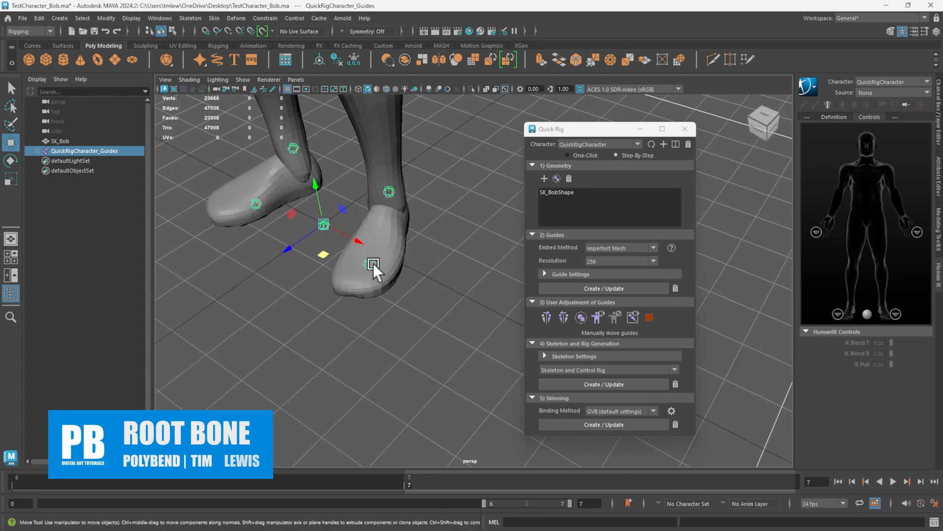
{"action": "middle_click_drag", "start_coordinate": [325, 284], "coordinate": [436, 354], "text": "alt"}
{"action": "scroll", "coordinate": [398, 194], "scroll_direction": "up", "scroll_amount": 5}
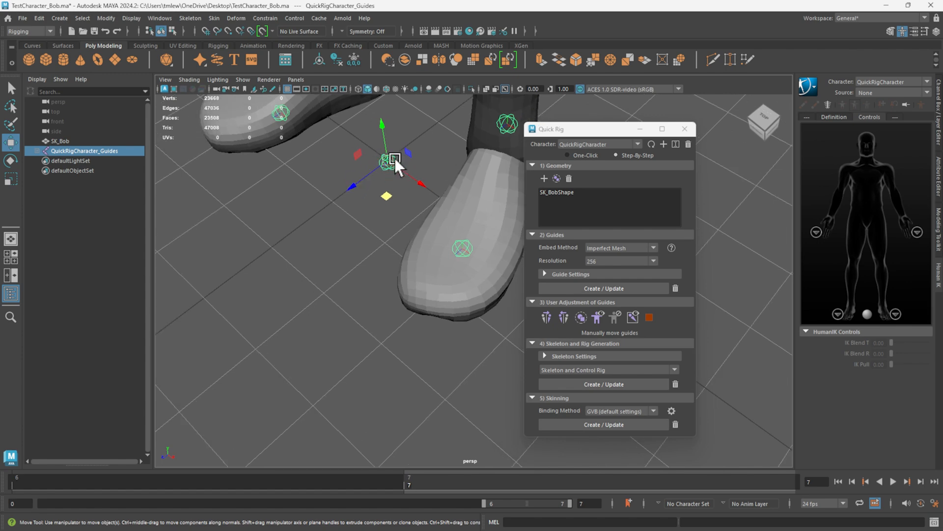
Compare the hips guide with the root guide at floor level, keeping the Quick Rig window aside, and hide the viewport grid.
{"action": "left_click_drag", "start_coordinate": [545, 128], "coordinate": [697, 146]}
{"action": "scroll", "coordinate": [453, 208], "scroll_direction": "down", "scroll_amount": 5}
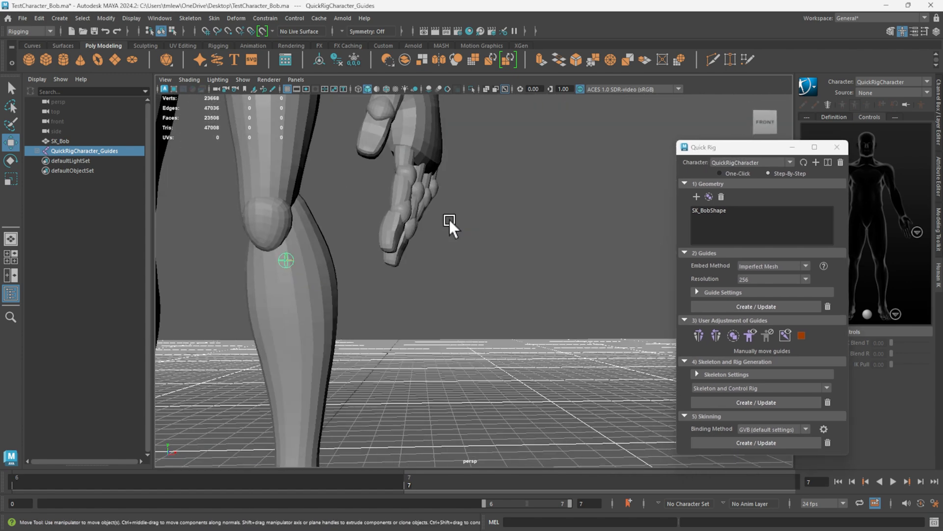
{"action": "middle_click_drag", "start_coordinate": [449, 220], "coordinate": [594, 258], "text": "alt"}
{"action": "scroll", "coordinate": [524, 249], "scroll_direction": "down", "scroll_amount": 8}
{"action": "left_click_drag", "start_coordinate": [453, 240], "coordinate": [428, 247], "text": "alt"}
{"action": "middle_click_drag", "start_coordinate": [429, 248], "coordinate": [465, 194], "text": "alt"}
{"action": "scroll", "coordinate": [473, 272], "scroll_direction": "up", "scroll_amount": 5}
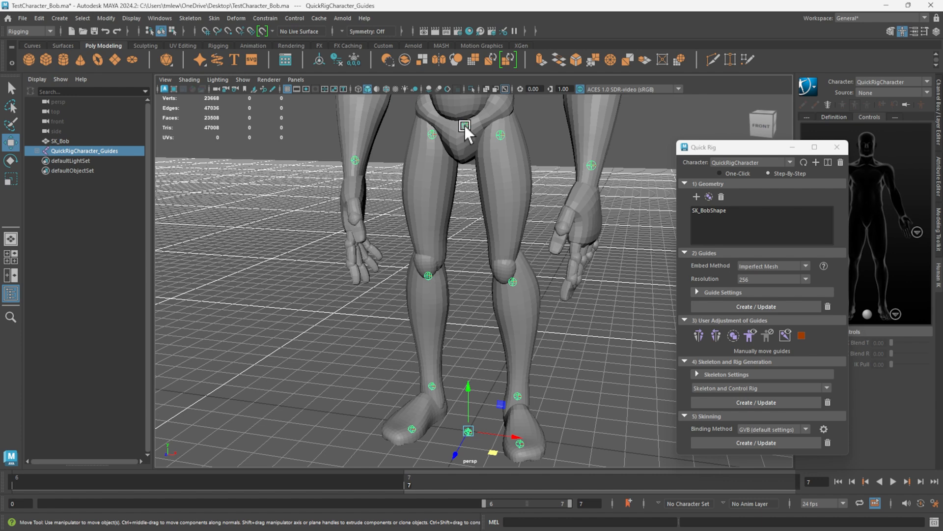
{"action": "scroll", "coordinate": [454, 415], "scroll_direction": "down", "scroll_amount": 4}
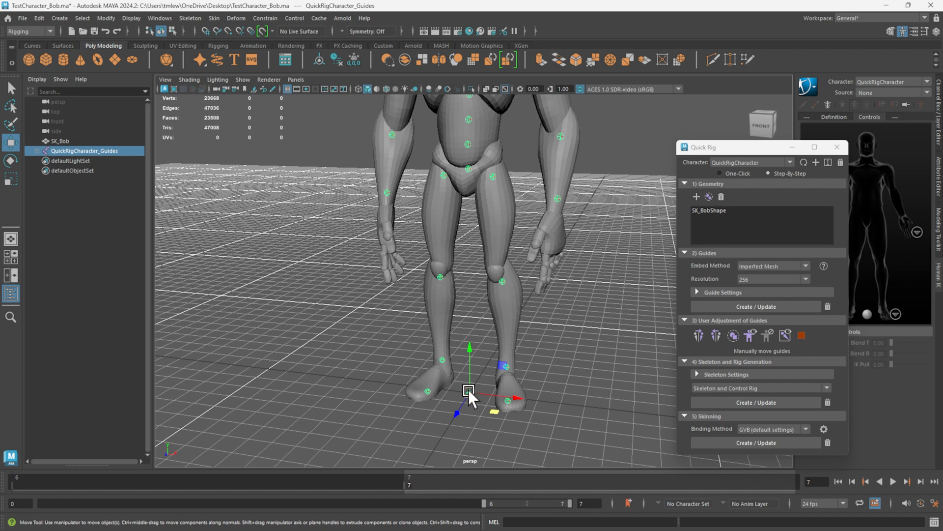
{"action": "scroll", "coordinate": [469, 390], "scroll_direction": "down", "scroll_amount": 2}
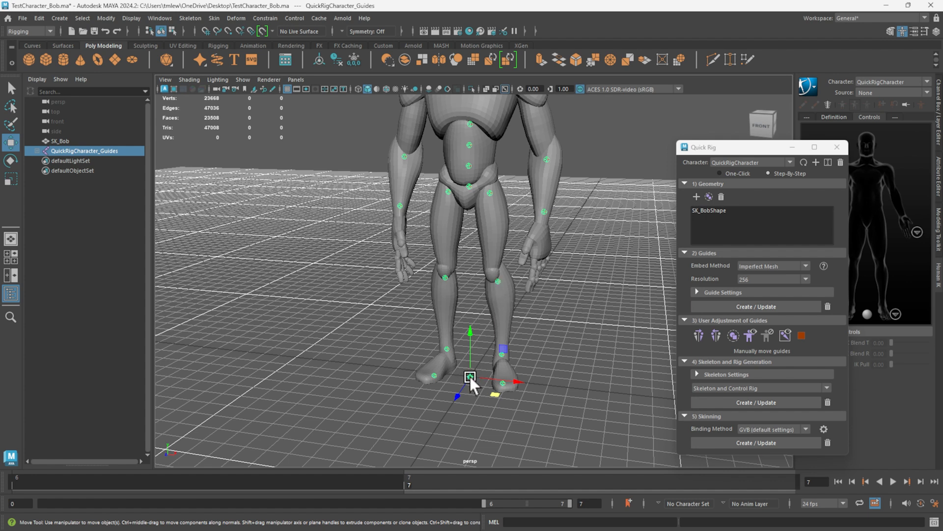
{"action": "left_click_drag", "start_coordinate": [715, 150], "coordinate": [657, 152]}
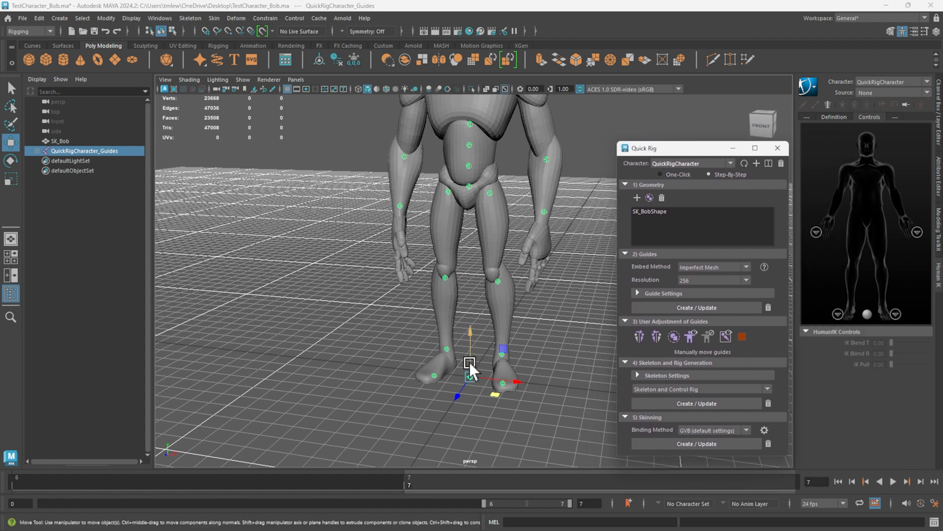
{"action": "left_click", "coordinate": [287, 89]}
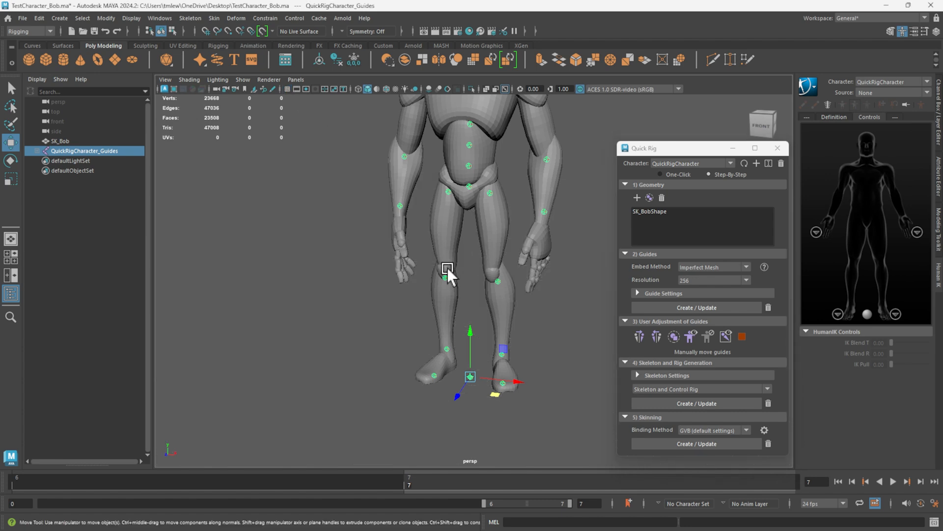
Examine how the guides sit inside the torso, arms, knees and ankles of the character.
{"action": "left_click_drag", "start_coordinate": [449, 269], "coordinate": [472, 235], "text": "alt"}
{"action": "middle_click_drag", "start_coordinate": [473, 235], "coordinate": [411, 319], "text": "alt"}
{"action": "left_click_drag", "start_coordinate": [467, 322], "coordinate": [432, 275], "text": "alt"}
{"action": "left_click_drag", "start_coordinate": [392, 151], "coordinate": [415, 203], "text": "alt"}
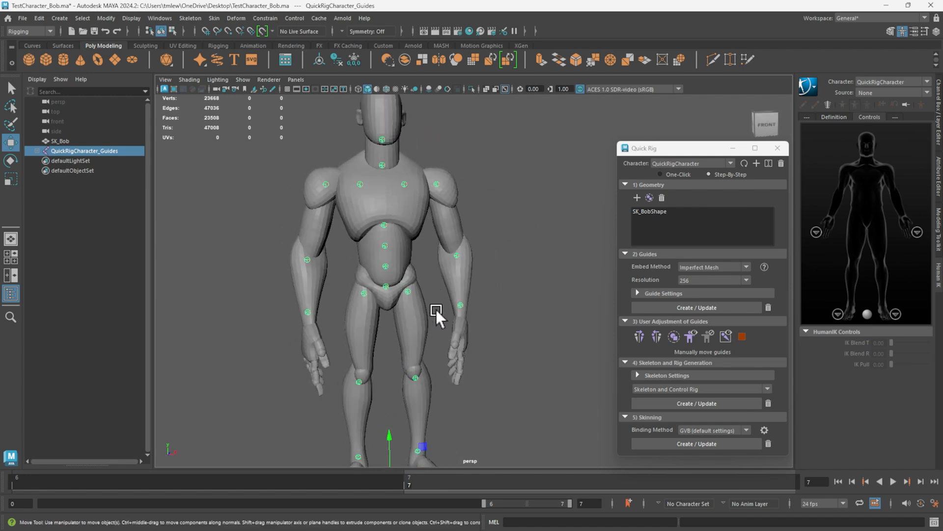
{"action": "left_click_drag", "start_coordinate": [414, 337], "coordinate": [446, 334], "text": "alt"}
{"action": "middle_click_drag", "start_coordinate": [446, 334], "coordinate": [470, 243], "text": "alt"}
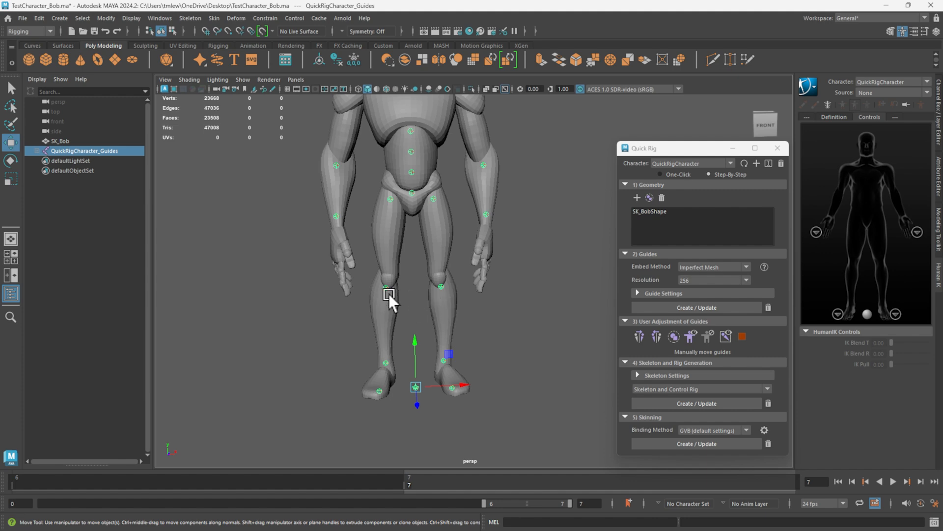
{"action": "right_click_drag", "start_coordinate": [377, 290], "coordinate": [382, 335], "text": "alt"}
{"action": "middle_click_drag", "start_coordinate": [383, 334], "coordinate": [475, 231], "text": "alt"}
Lower the RightFoot guide into the right ankle joint and mirror it to the left foot.
{"action": "left_click_drag", "start_coordinate": [394, 326], "coordinate": [457, 361], "text": "alt"}
{"action": "middle_click_drag", "start_coordinate": [457, 362], "coordinate": [412, 387], "text": "alt"}
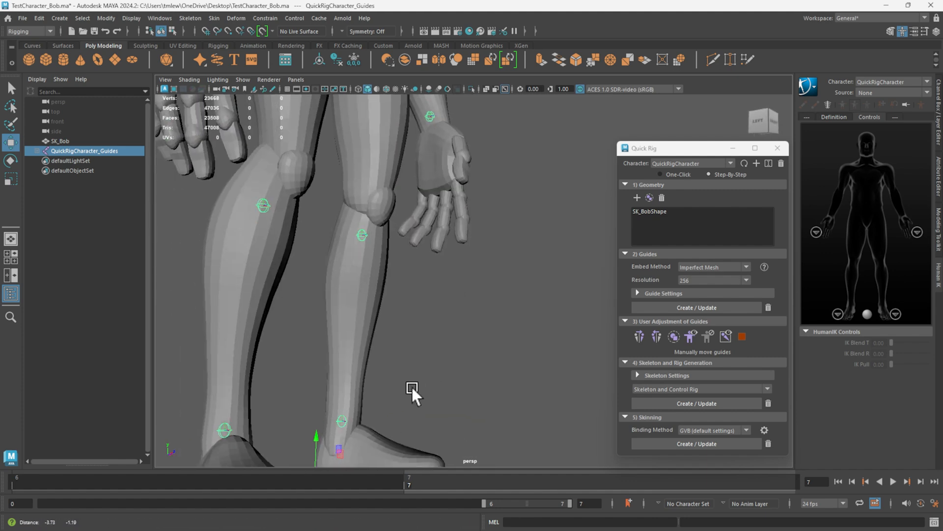
{"action": "left_click_drag", "start_coordinate": [411, 387], "coordinate": [394, 362], "text": "alt"}
{"action": "left_click", "coordinate": [416, 336]}
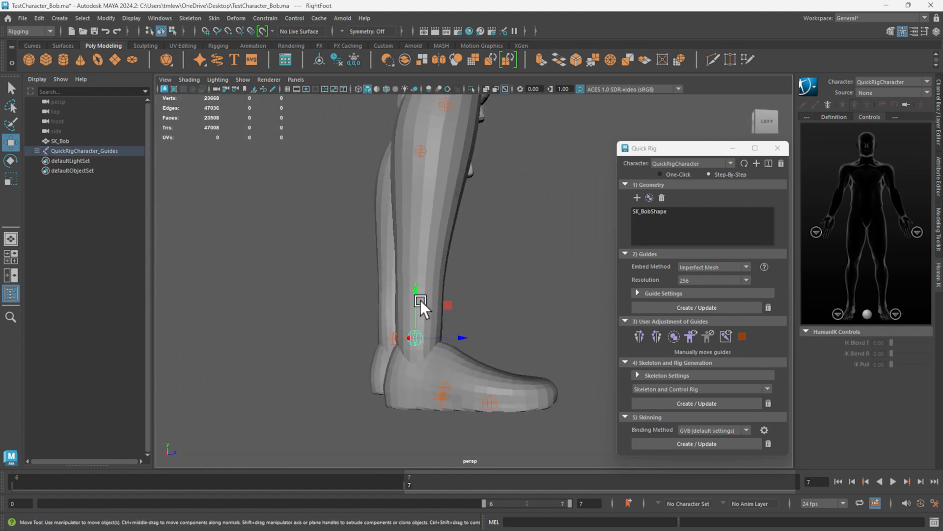
{"action": "middle_click_drag", "start_coordinate": [414, 292], "coordinate": [414, 323]}
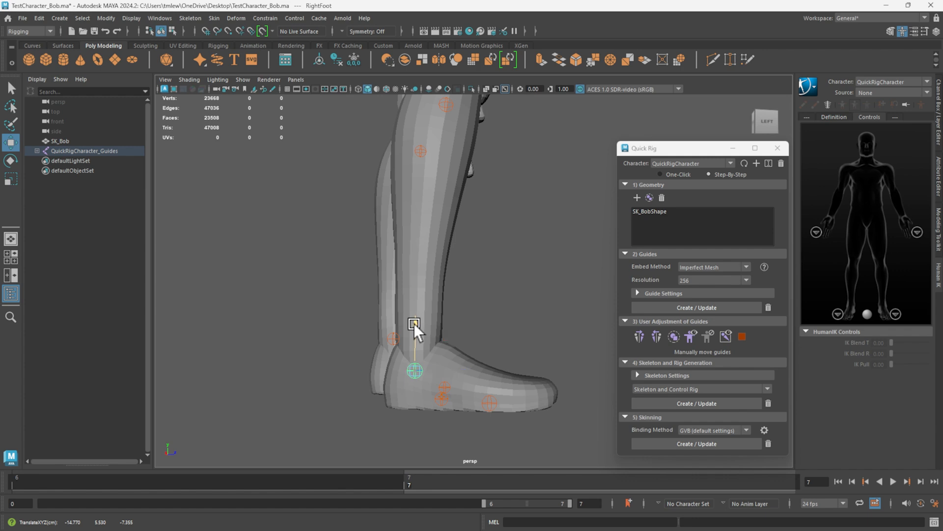
{"action": "left_click_drag", "start_coordinate": [414, 323], "coordinate": [415, 320]}
{"action": "mouse_move", "coordinate": [503, 322]}
{"action": "left_mouse_down", "text": "alt"}
{"action": "mouse_move", "coordinate": [459, 346]}
{"action": "mouse_move", "coordinate": [425, 348]}
{"action": "mouse_move", "coordinate": [423, 339]}
{"action": "mouse_move", "coordinate": [509, 329]}
{"action": "mouse_move", "coordinate": [524, 346]}
{"action": "mouse_move", "coordinate": [497, 328]}
{"action": "left_mouse_up", "text": "alt"}
{"action": "left_click_drag", "start_coordinate": [469, 381], "coordinate": [470, 341], "text": "alt"}
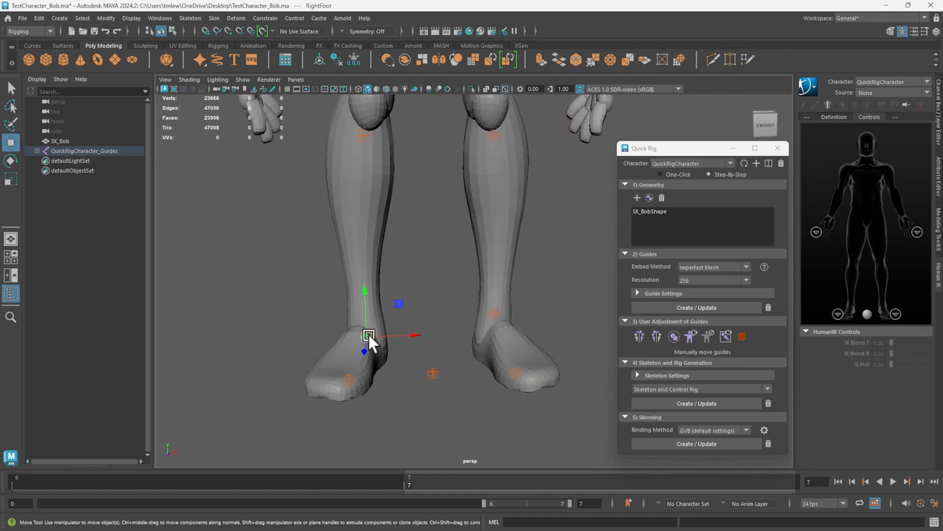
{"action": "left_click", "coordinate": [638, 335]}
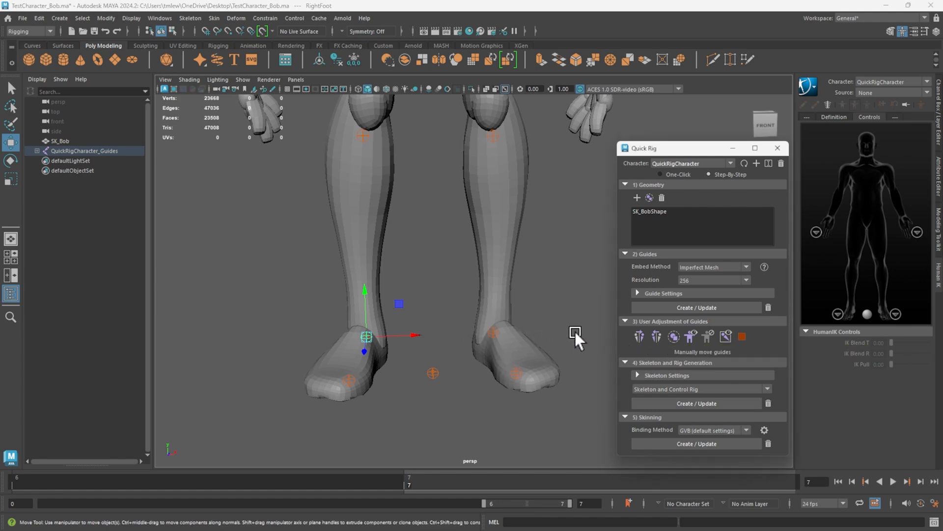
Reposition the LeftLeg guide to the centre of the left knee joint and mirror it to the right leg.
{"action": "left_click_drag", "start_coordinate": [575, 331], "coordinate": [545, 325], "text": "alt"}
{"action": "middle_click_drag", "start_coordinate": [482, 187], "coordinate": [505, 380], "text": "alt"}
{"action": "left_click", "coordinate": [529, 343]}
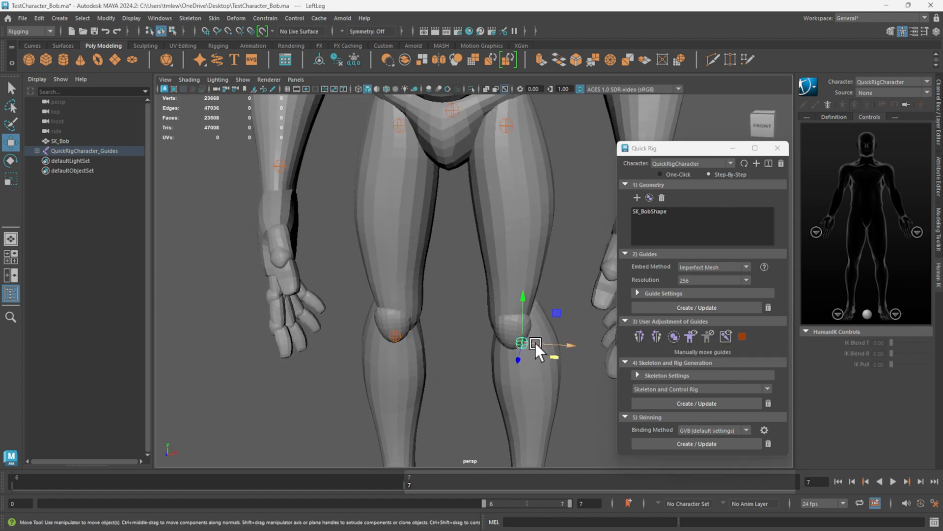
{"action": "left_click_drag", "start_coordinate": [535, 343], "coordinate": [576, 358], "text": "alt"}
{"action": "left_click_drag", "start_coordinate": [525, 289], "coordinate": [473, 287]}
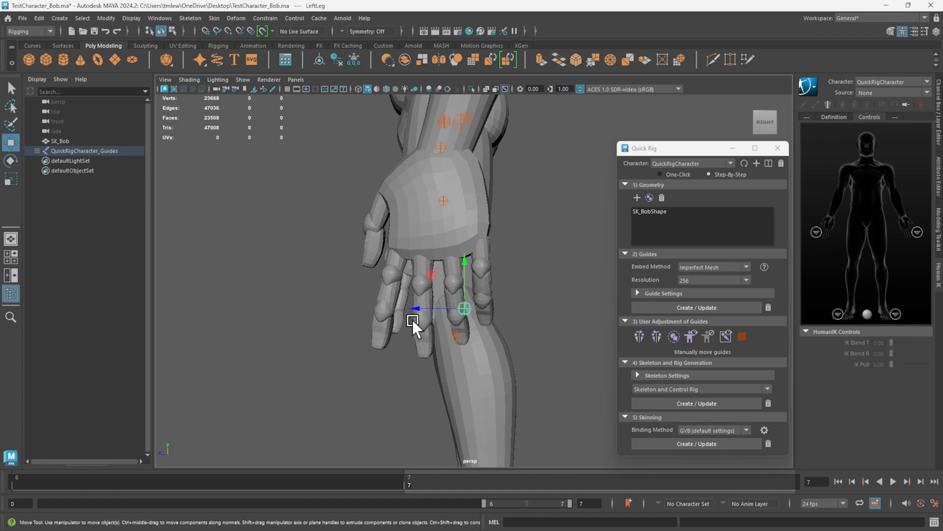
{"action": "left_click_drag", "start_coordinate": [406, 306], "coordinate": [485, 275], "text": "alt"}
{"action": "left_click", "coordinate": [401, 274]}
{"action": "left_click_drag", "start_coordinate": [400, 274], "coordinate": [465, 341], "text": "alt"}
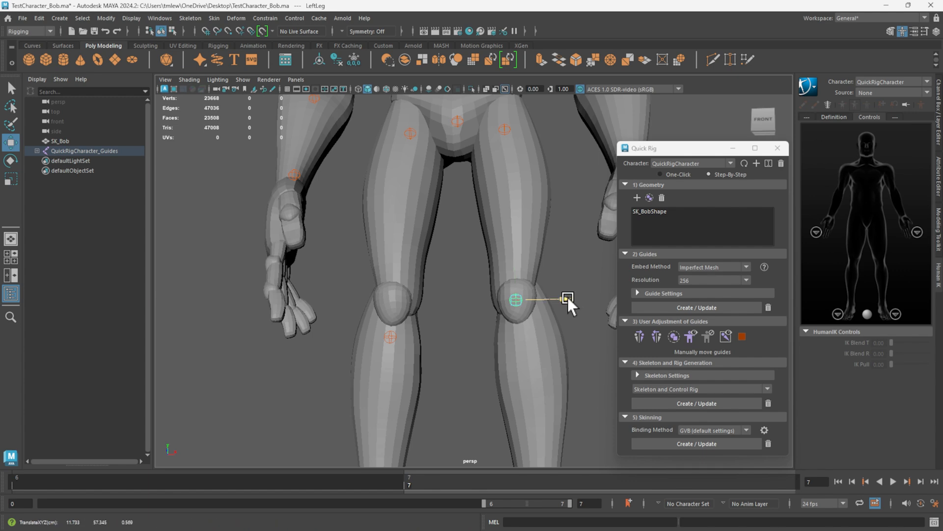
{"action": "mouse_move", "coordinate": [568, 297]}
{"action": "left_mouse_down", "text": "alt"}
{"action": "mouse_move", "coordinate": [582, 270]}
{"action": "mouse_move", "coordinate": [350, 293]}
{"action": "mouse_move", "coordinate": [573, 287]}
{"action": "left_mouse_up", "text": "alt"}
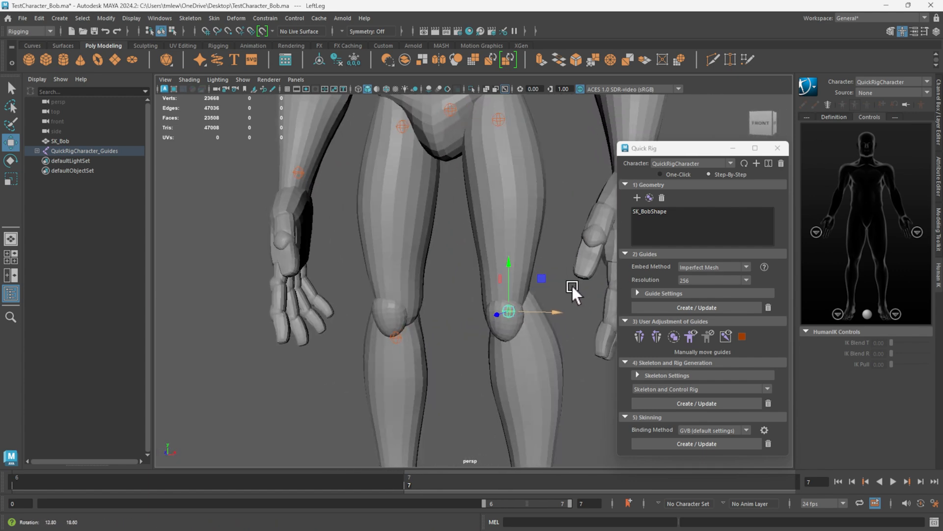
{"action": "left_click", "coordinate": [658, 336]}
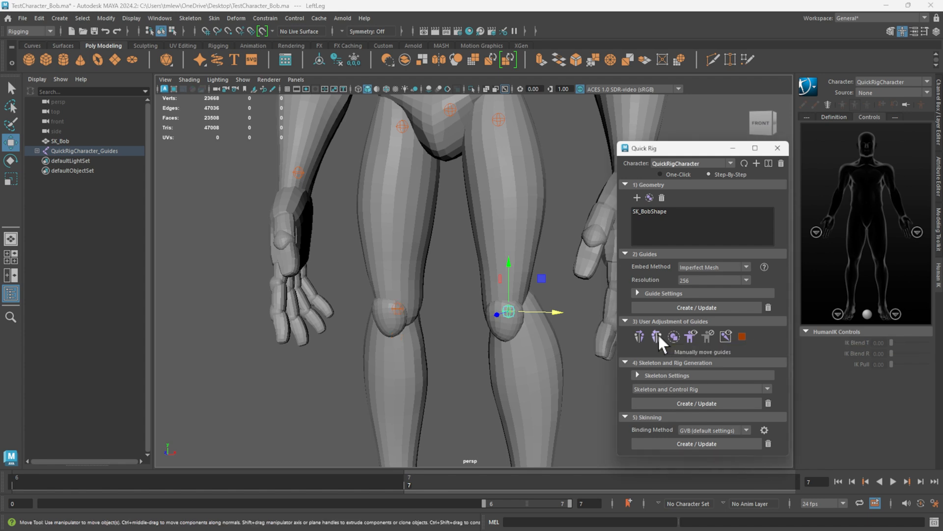
Move the LeftUpLeg guide slightly inward at the top of the left thigh and mirror it to the right side.
{"action": "scroll", "coordinate": [445, 245], "scroll_direction": "down", "scroll_amount": 3}
{"action": "middle_click_drag", "start_coordinate": [444, 224], "coordinate": [416, 326], "text": "alt"}
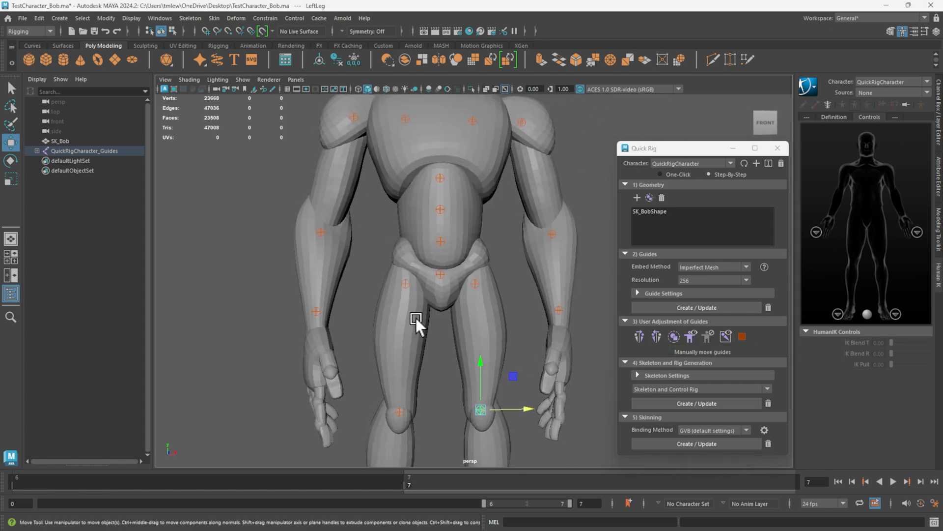
{"action": "left_click", "coordinate": [473, 278]}
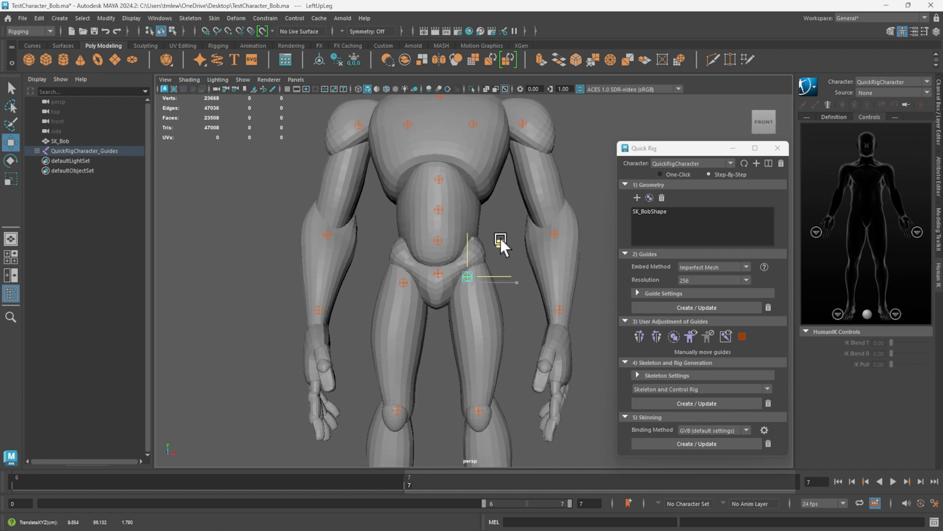
{"action": "left_click_drag", "start_coordinate": [500, 237], "coordinate": [422, 278], "text": "alt"}
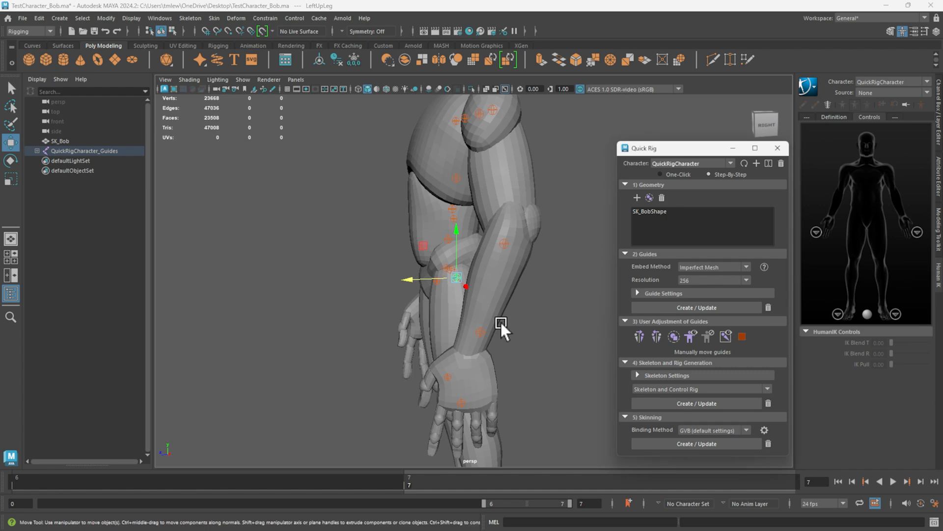
{"action": "left_click_drag", "start_coordinate": [501, 323], "coordinate": [469, 304], "text": "alt"}
{"action": "middle_click_drag", "start_coordinate": [450, 278], "coordinate": [455, 286], "text": "alt"}
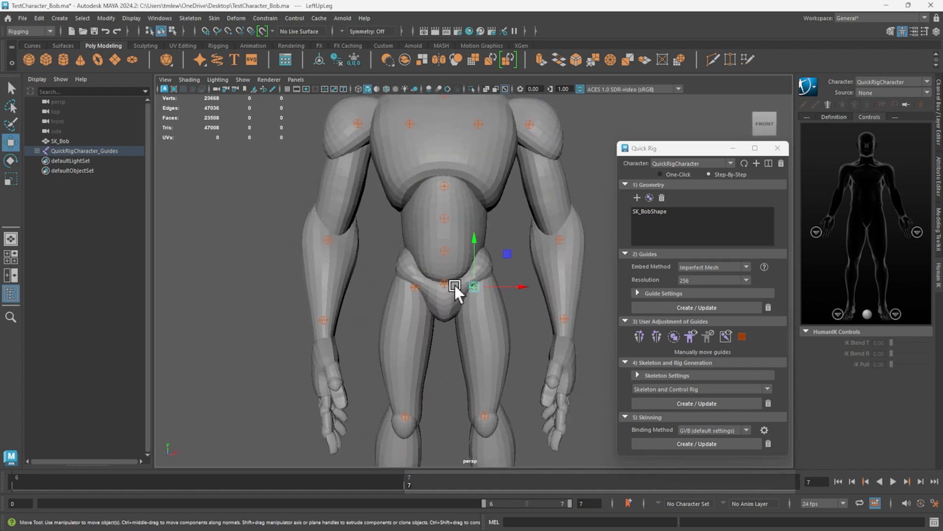
Fine-tune the height of the Hips guide at the centre of the pelvis.
{"action": "left_click", "coordinate": [445, 284]}
{"action": "left_click_drag", "start_coordinate": [477, 310], "coordinate": [478, 308], "text": "alt"}
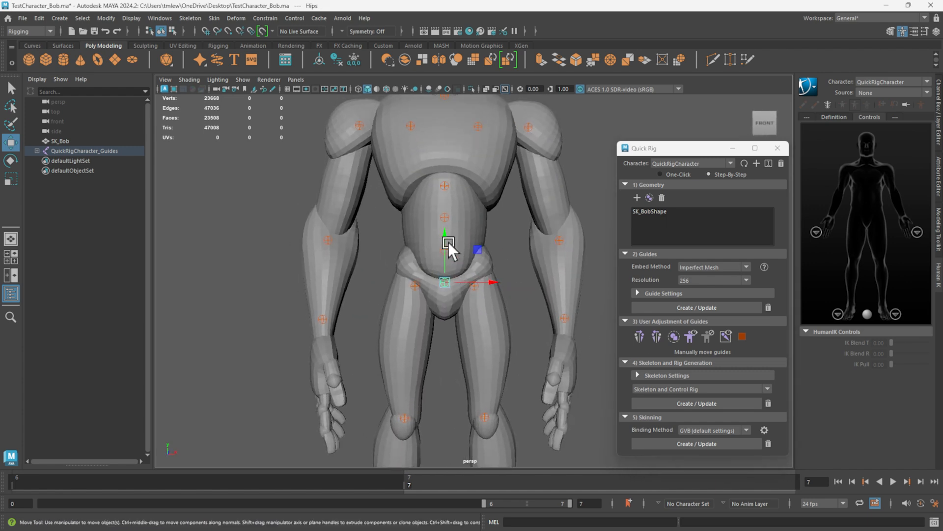
{"action": "left_click_drag", "start_coordinate": [445, 238], "coordinate": [445, 238]}
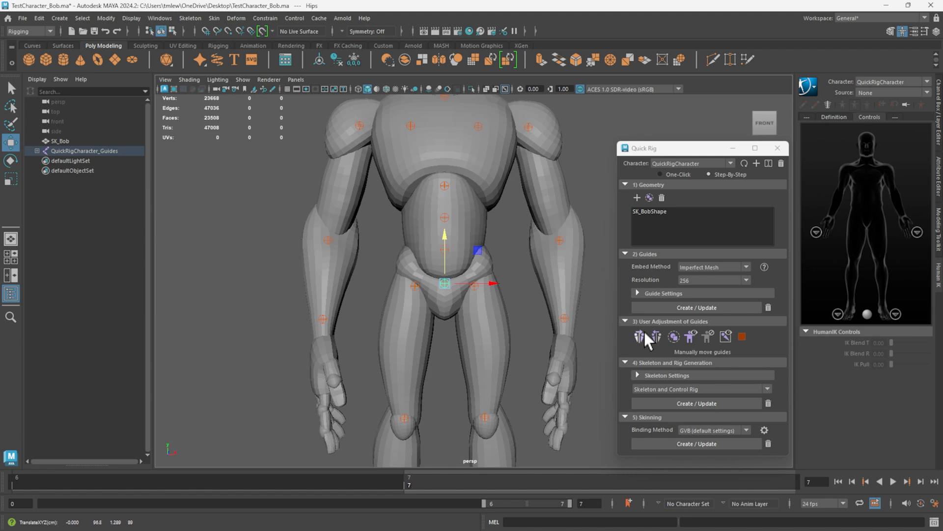
Reposition the LeftForeArm guide inside the left elbow joint and mirror it to the right arm.
{"action": "middle_click_drag", "start_coordinate": [521, 192], "coordinate": [468, 249], "text": "alt"}
{"action": "left_click_drag", "start_coordinate": [563, 282], "coordinate": [597, 285], "text": "alt"}
{"action": "left_click", "coordinate": [502, 302]}
{"action": "left_click", "coordinate": [657, 336]}
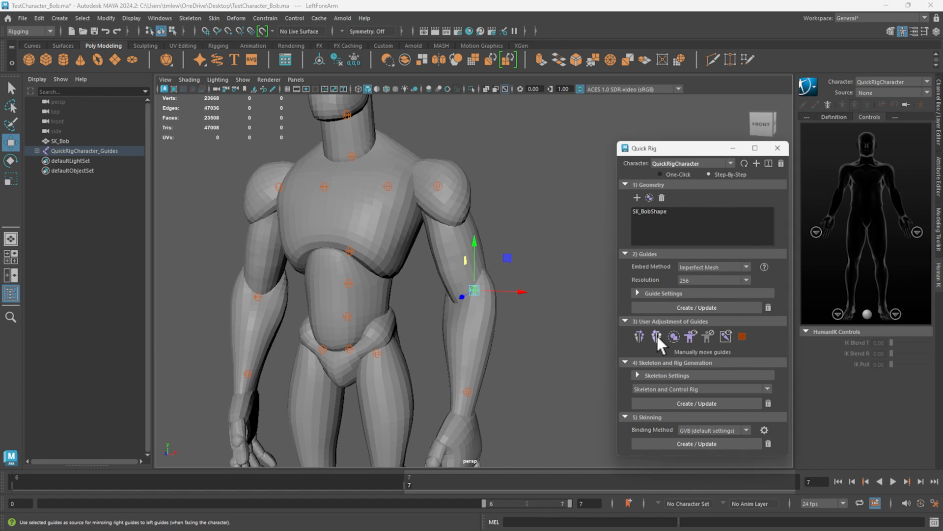
Lower the LeftHand guide to the left wrist joint, centre it in the arm, and mirror it to the right hand.
{"action": "left_click_drag", "start_coordinate": [468, 350], "coordinate": [539, 344], "text": "alt"}
{"action": "middle_click_drag", "start_coordinate": [539, 345], "coordinate": [544, 264], "text": "alt"}
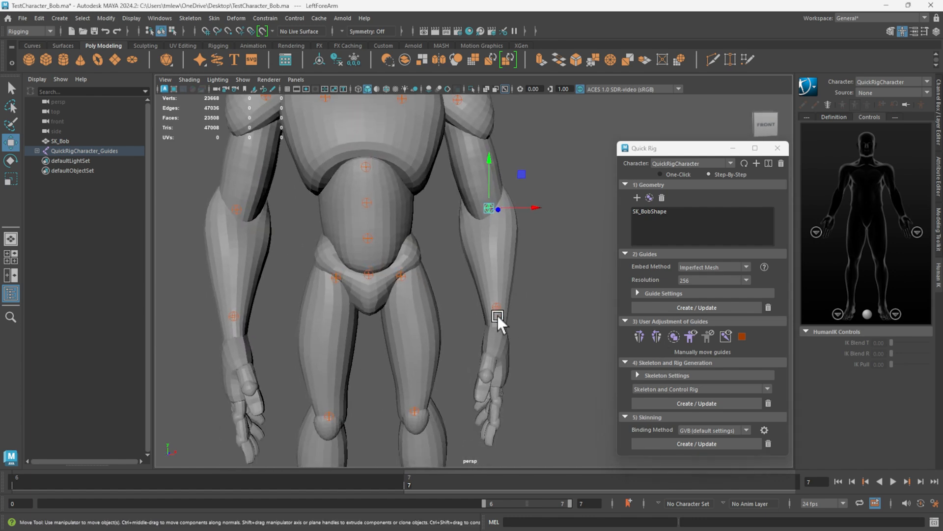
{"action": "left_click", "coordinate": [497, 308]}
{"action": "left_click_drag", "start_coordinate": [528, 320], "coordinate": [512, 301], "text": "alt"}
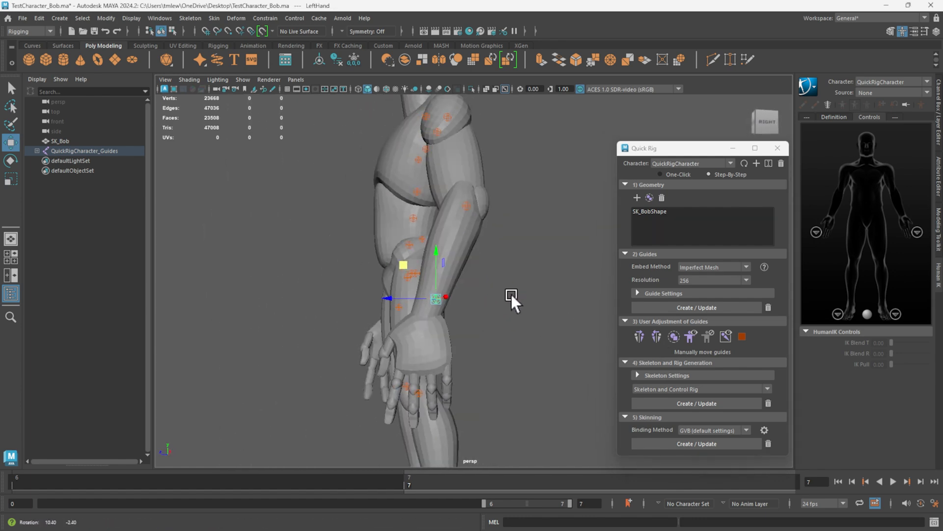
{"action": "middle_click_drag", "start_coordinate": [394, 260], "coordinate": [388, 282]}
{"action": "left_click_drag", "start_coordinate": [387, 255], "coordinate": [482, 264], "text": "alt"}
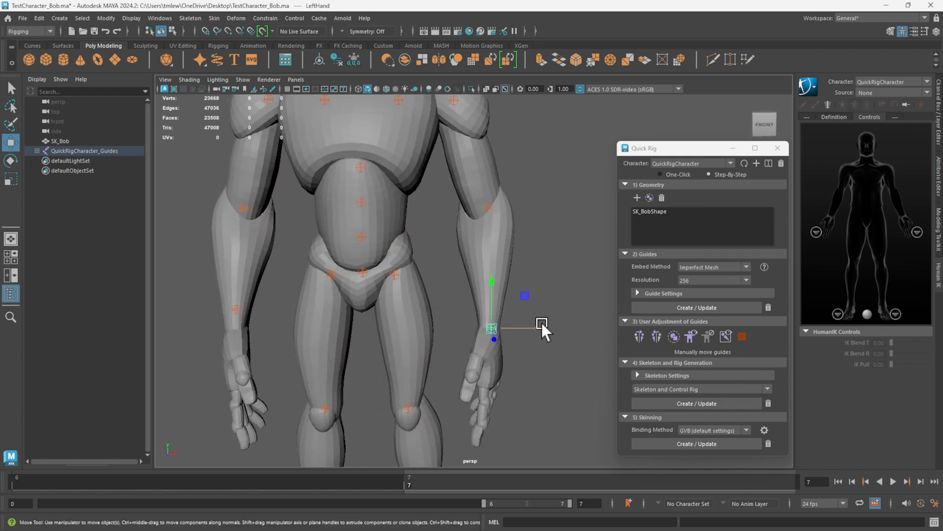
{"action": "left_click_drag", "start_coordinate": [541, 324], "coordinate": [503, 364]}
{"action": "left_click", "coordinate": [657, 334]}
{"action": "middle_click_drag", "start_coordinate": [552, 203], "coordinate": [496, 307], "text": "alt"}
{"action": "left_click_drag", "start_coordinate": [496, 307], "coordinate": [514, 294], "text": "alt"}
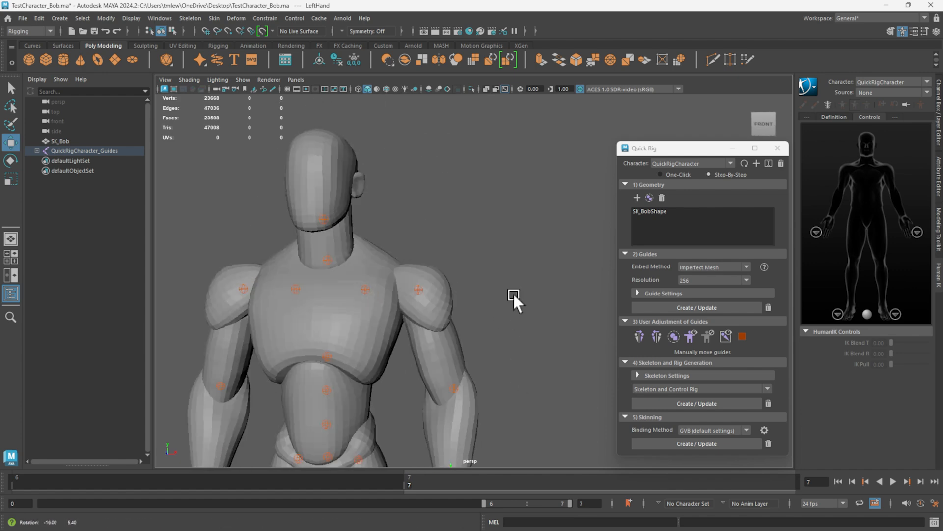
Centre the LeftArm guide in the left shoulder ball, raise the LeftShoulder guide toward the collarbone, and mirror both to the right side.
{"action": "left_click", "coordinate": [422, 291]}
{"action": "left_click_drag", "start_coordinate": [424, 289], "coordinate": [508, 294], "text": "alt"}
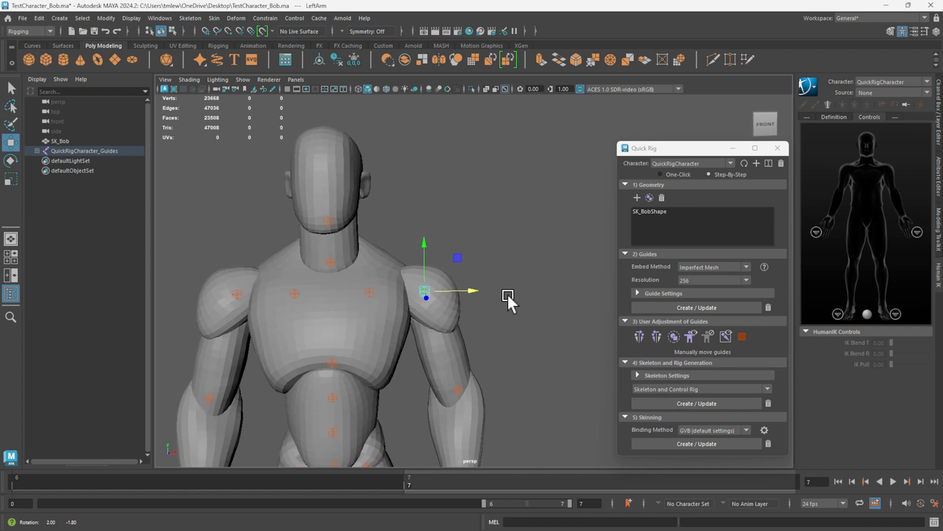
{"action": "left_click_drag", "start_coordinate": [457, 258], "coordinate": [455, 257]}
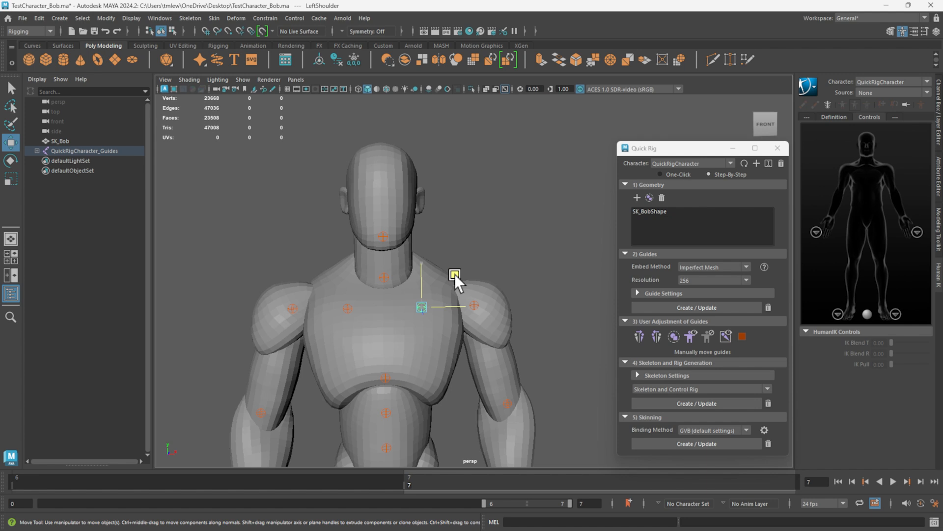
{"action": "left_click_drag", "start_coordinate": [455, 274], "coordinate": [461, 257]}
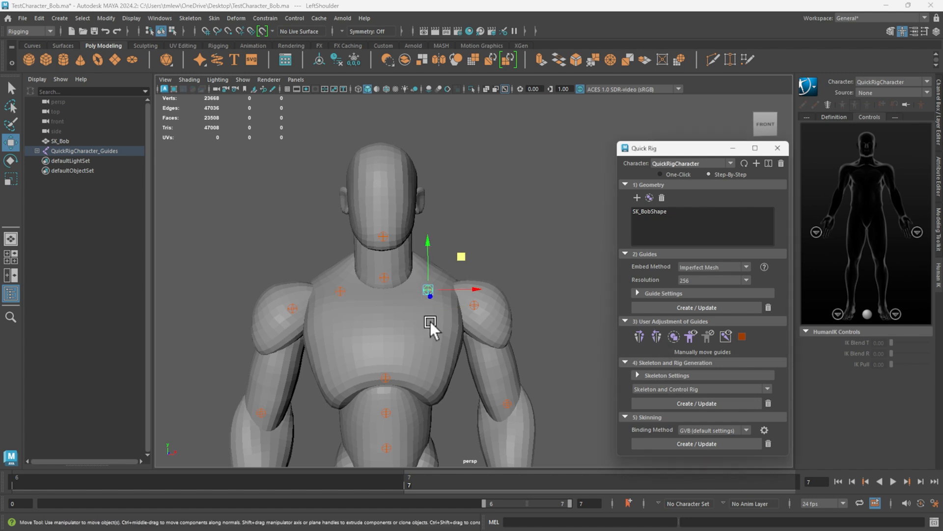
Raise the Neck guide slightly into the base of the neck.
{"action": "left_click", "coordinate": [388, 273]}
{"action": "left_click_drag", "start_coordinate": [488, 303], "coordinate": [545, 299], "text": "alt"}
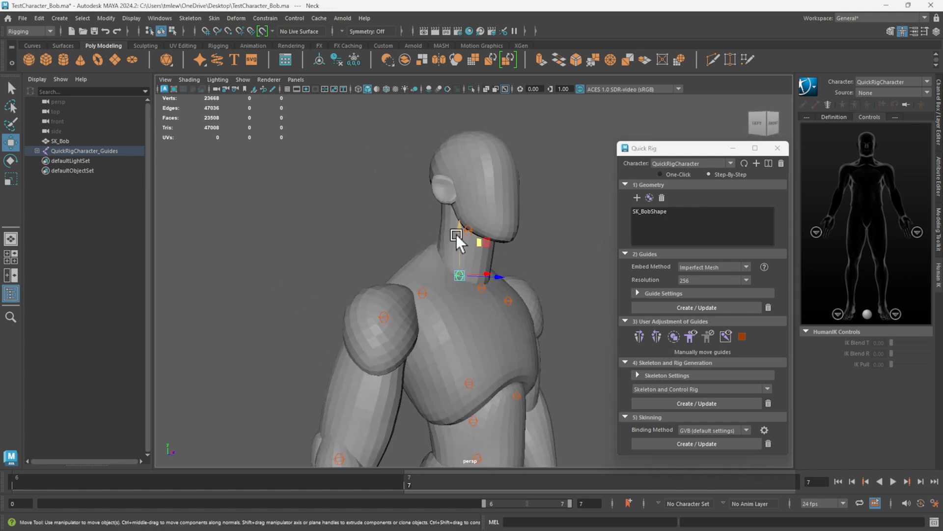
{"action": "left_click_drag", "start_coordinate": [458, 231], "coordinate": [460, 220]}
{"action": "left_click_drag", "start_coordinate": [585, 276], "coordinate": [555, 261], "text": "alt"}
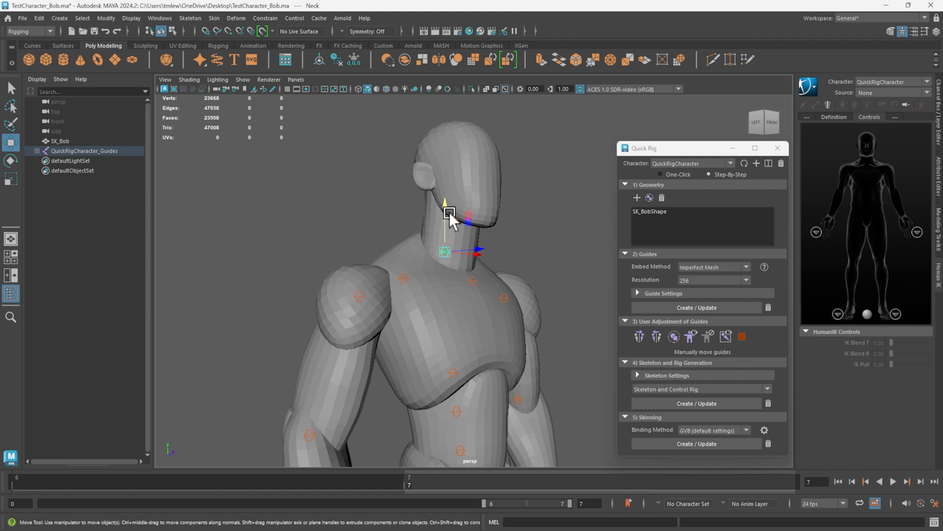
Raise the Head guide from the jaw to the middle of the head at ear level.
{"action": "left_click", "coordinate": [452, 213]}
{"action": "left_click_drag", "start_coordinate": [461, 216], "coordinate": [538, 202], "text": "alt"}
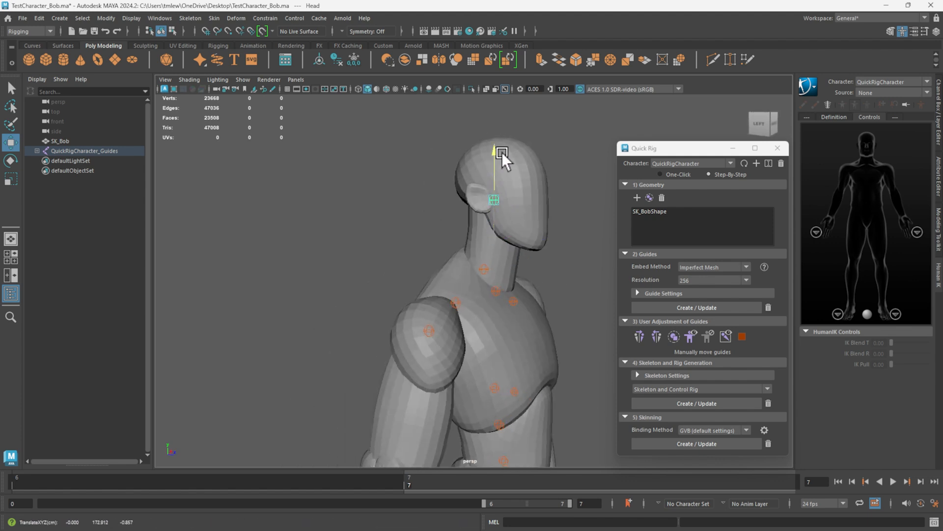
{"action": "left_click_drag", "start_coordinate": [502, 151], "coordinate": [502, 151]}
Examine the placement of all guides over the whole body from the side, the front and close up.
{"action": "left_click_drag", "start_coordinate": [566, 224], "coordinate": [516, 233], "text": "alt"}
{"action": "middle_click_drag", "start_coordinate": [578, 255], "coordinate": [579, 195], "text": "alt"}
{"action": "scroll", "coordinate": [579, 195], "scroll_direction": "down", "scroll_amount": 5}
{"action": "left_click_drag", "start_coordinate": [508, 304], "coordinate": [488, 284], "text": "alt"}
{"action": "scroll", "coordinate": [487, 284], "scroll_direction": "up", "scroll_amount": 6}
{"action": "left_click_drag", "start_coordinate": [398, 295], "coordinate": [483, 291], "text": "alt"}
{"action": "middle_click_drag", "start_coordinate": [523, 278], "coordinate": [462, 274], "text": "alt"}
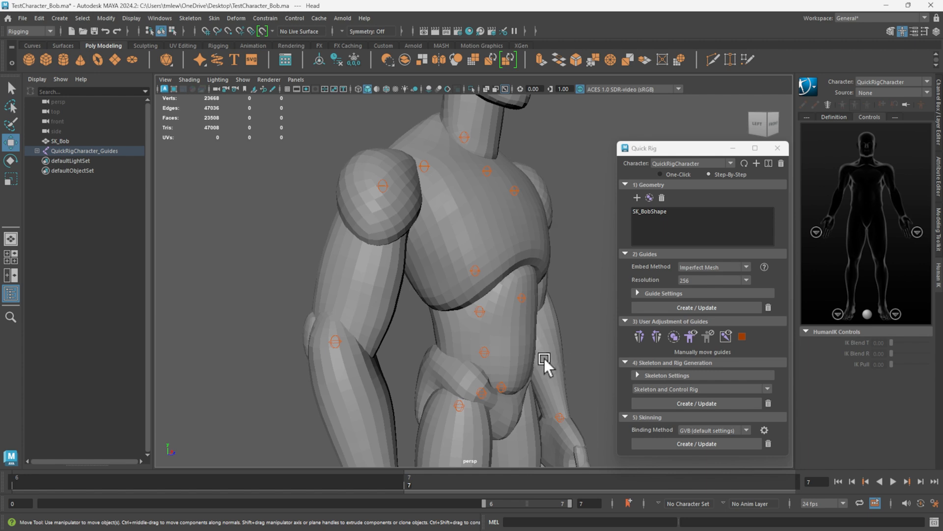
{"action": "scroll", "coordinate": [505, 296], "scroll_direction": "down", "scroll_amount": 10}
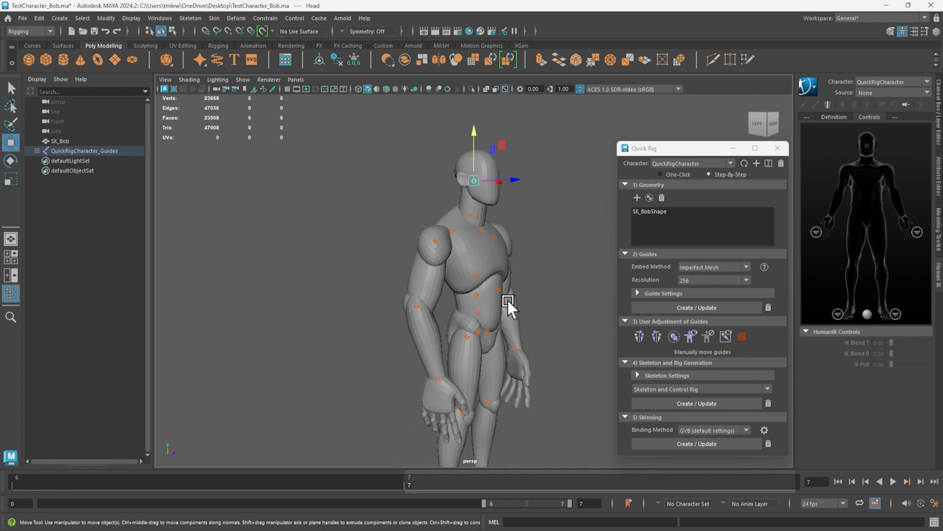
{"action": "middle_click_drag", "start_coordinate": [541, 392], "coordinate": [515, 321], "text": "alt"}
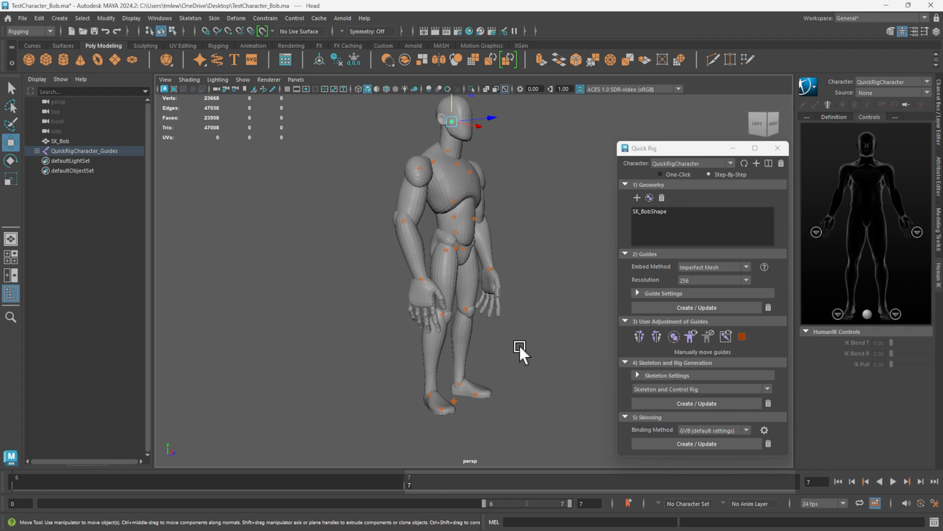
{"action": "left_click_drag", "start_coordinate": [579, 333], "coordinate": [531, 333], "text": "alt"}
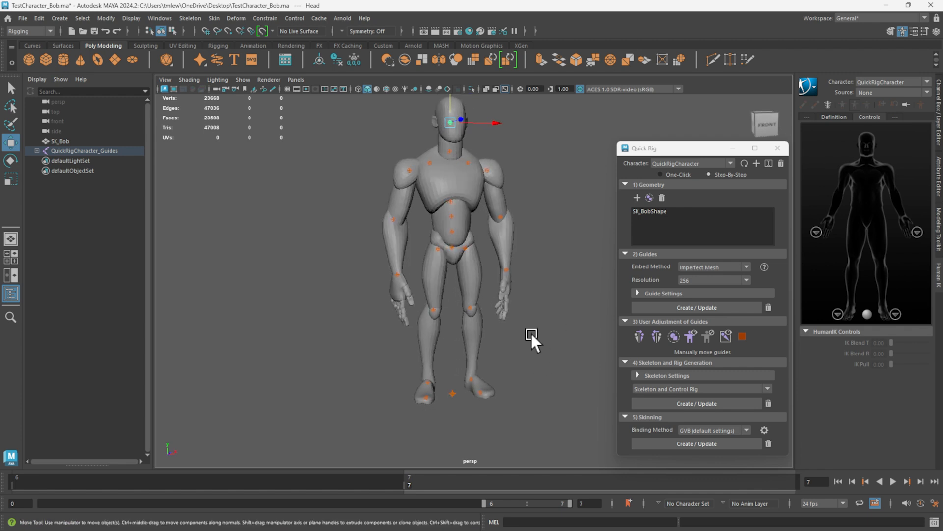
Generate the skeleton and control rig from the adjusted Quick Rig guides.
{"action": "left_click", "coordinate": [693, 404]}
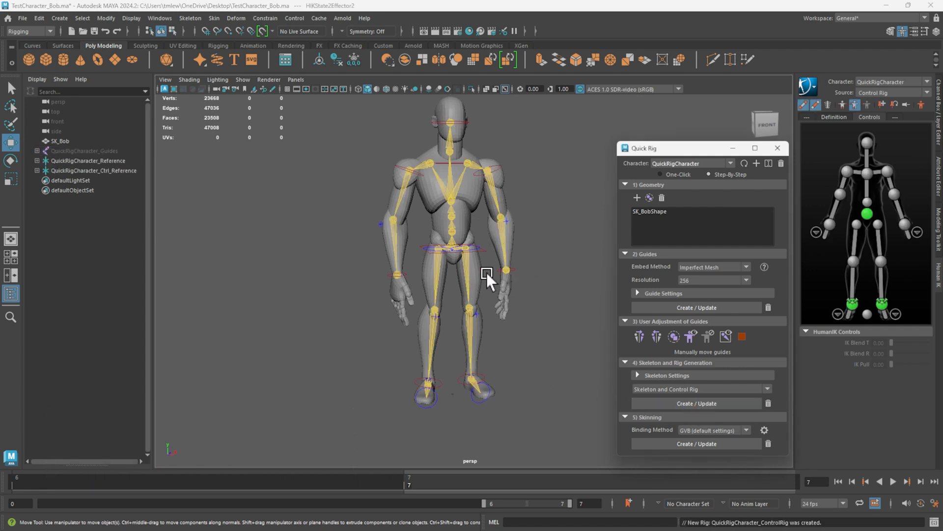
{"action": "left_click_drag", "start_coordinate": [487, 272], "coordinate": [378, 273], "text": "alt"}
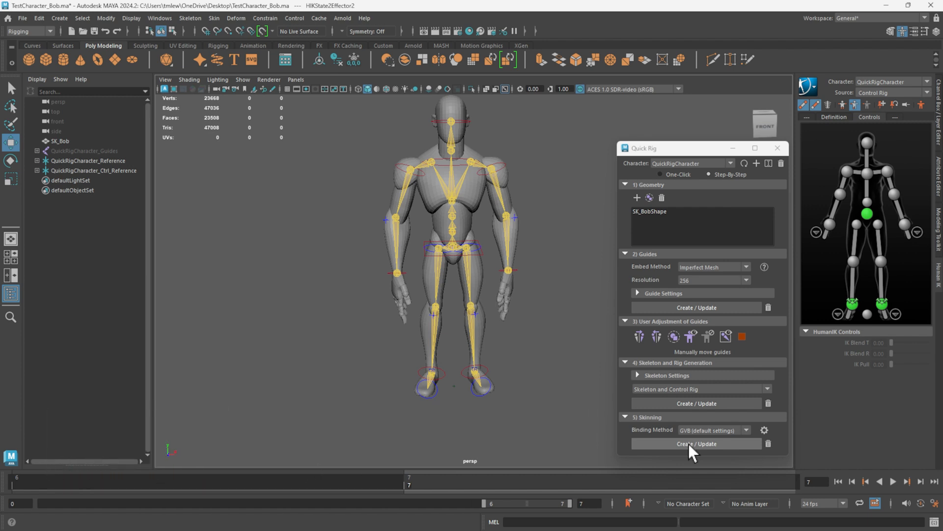
Test the unskinned rig by moving the left ankle effector forward, then undo the move and clear the selection.
{"action": "left_click_drag", "start_coordinate": [502, 406], "coordinate": [584, 401], "text": "alt"}
{"action": "left_click", "coordinate": [456, 370]}
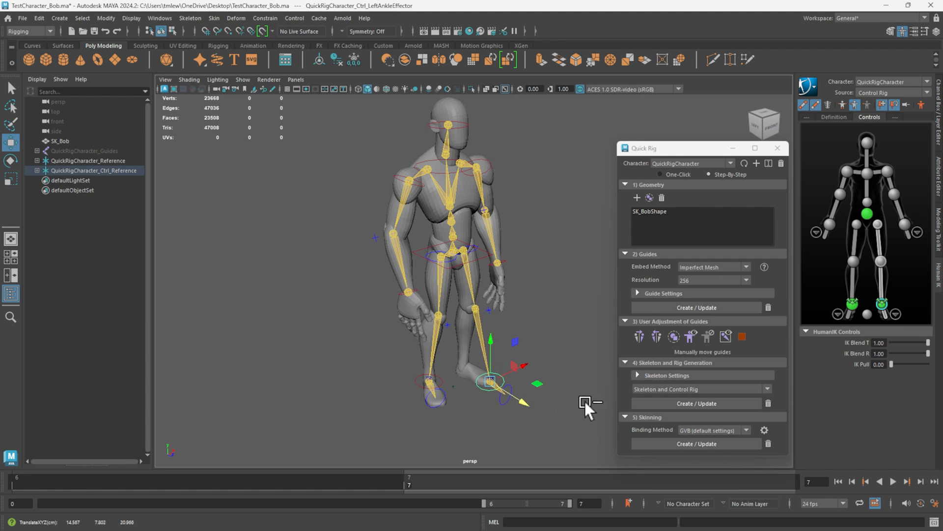
{"action": "key", "text": "ctrl+z"}
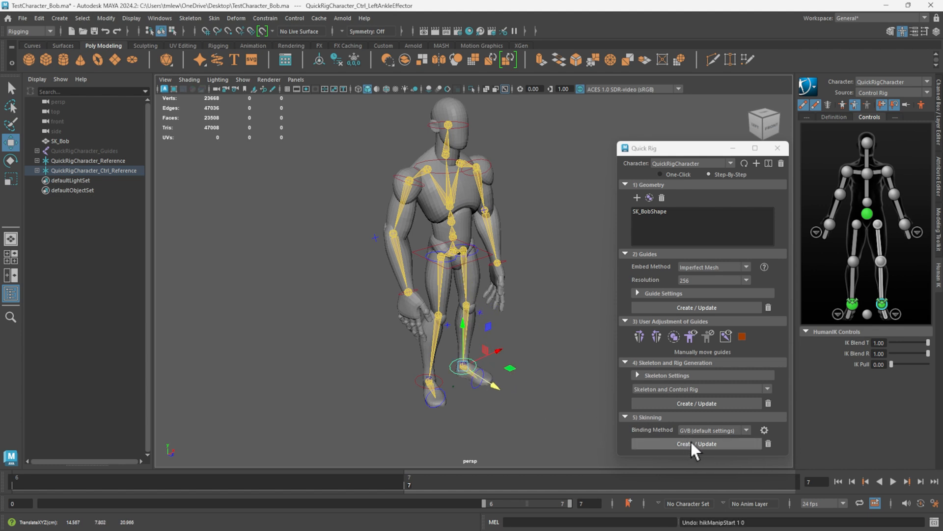
{"action": "left_click", "coordinate": [577, 368]}
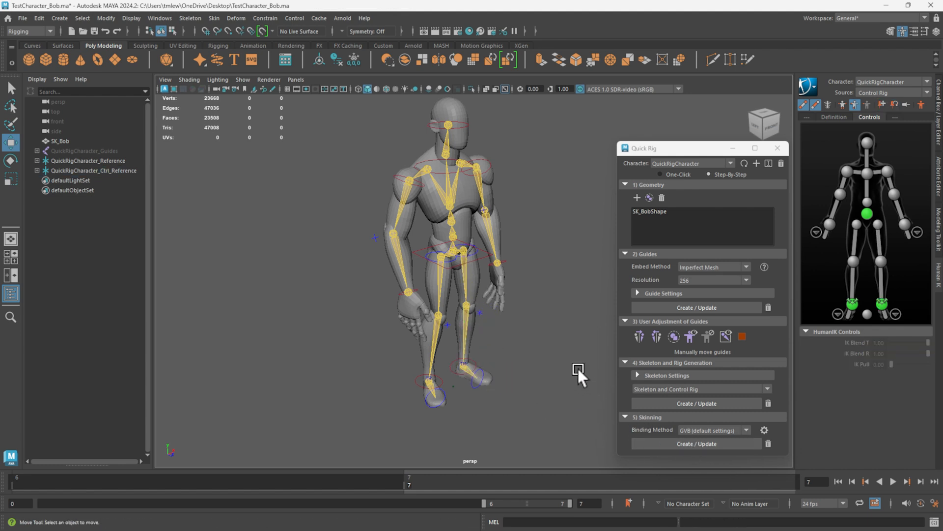
Skin the mesh to the skeleton with GVB (default settings), test it by moving the left ankle effector, and undo that move.
{"action": "left_click", "coordinate": [695, 445]}
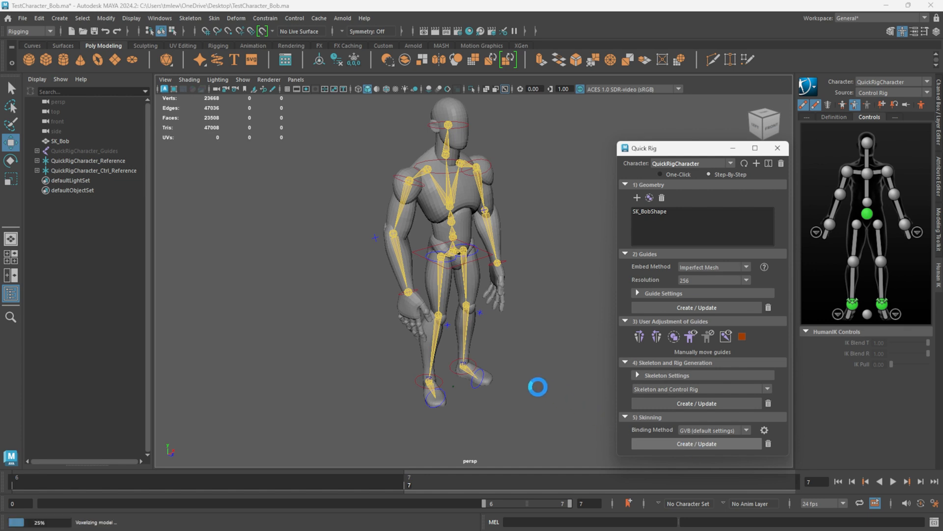
{"action": "left_click", "coordinate": [456, 371]}
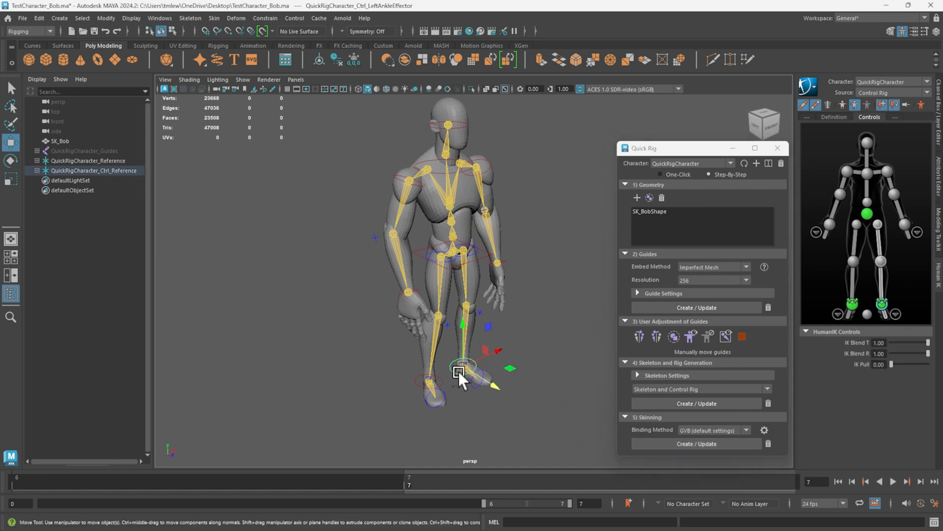
{"action": "left_click_drag", "start_coordinate": [458, 370], "coordinate": [555, 387]}
{"action": "key", "text": "ctrl+z"}
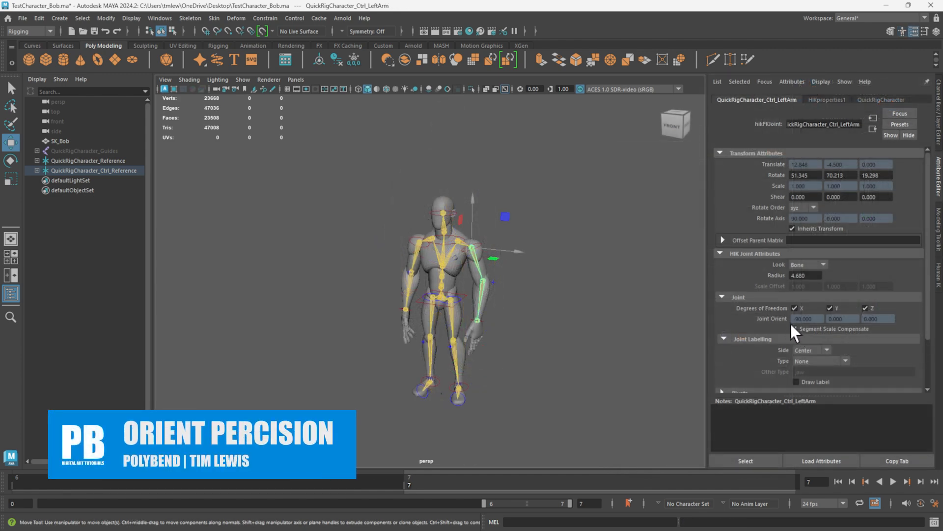
Compare the rotation and joint orient attributes of both arm controls, and check those of the left shoulder, neck and Spine1 controls.
{"action": "scroll", "coordinate": [437, 279], "scroll_direction": "up", "scroll_amount": 3}
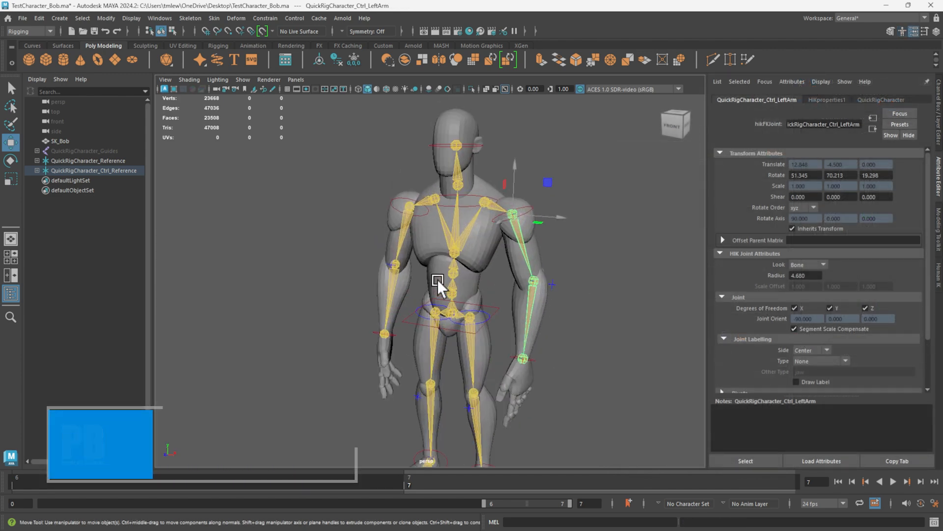
{"action": "left_click", "coordinate": [398, 231]}
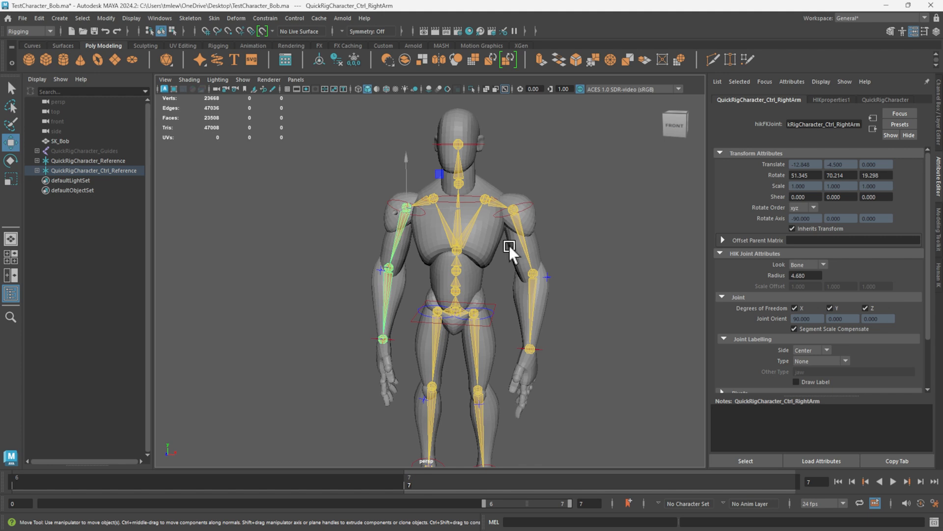
{"action": "left_click", "coordinate": [528, 243]}
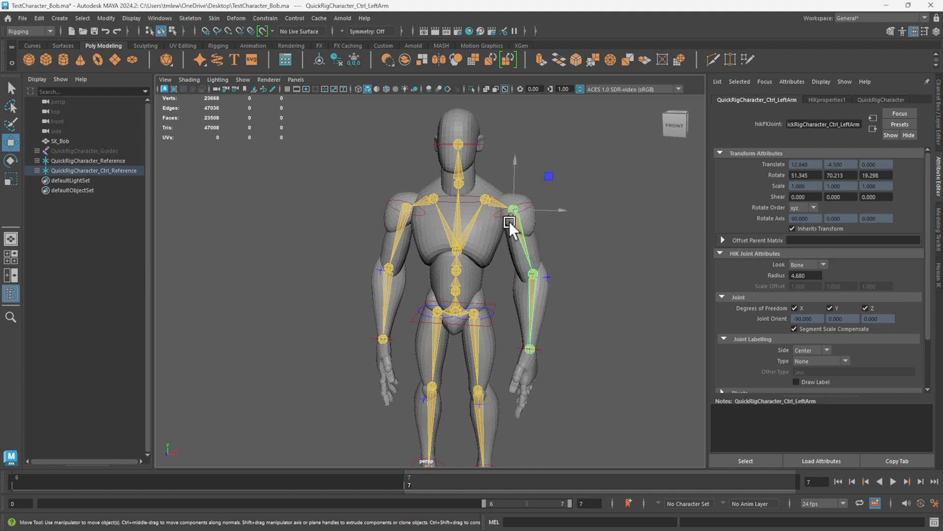
{"action": "left_click", "coordinate": [498, 203]}
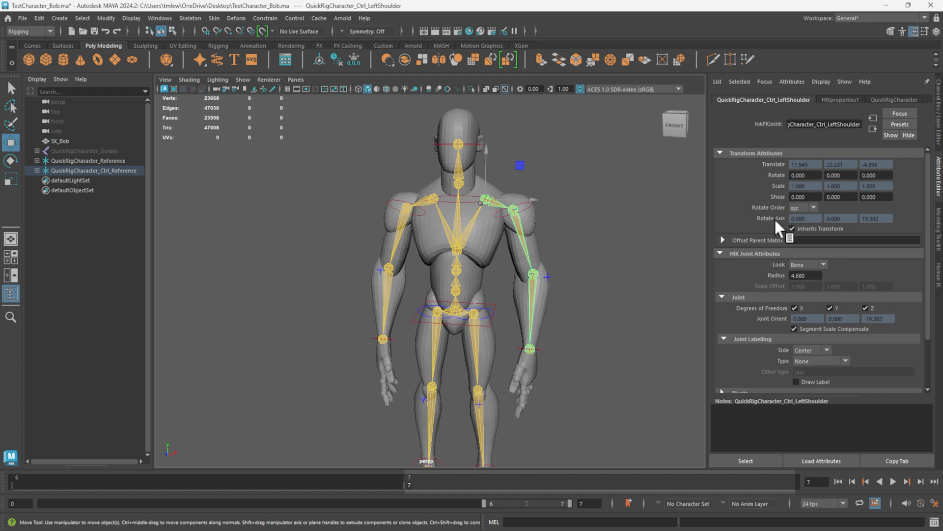
{"action": "left_click", "coordinate": [457, 171]}
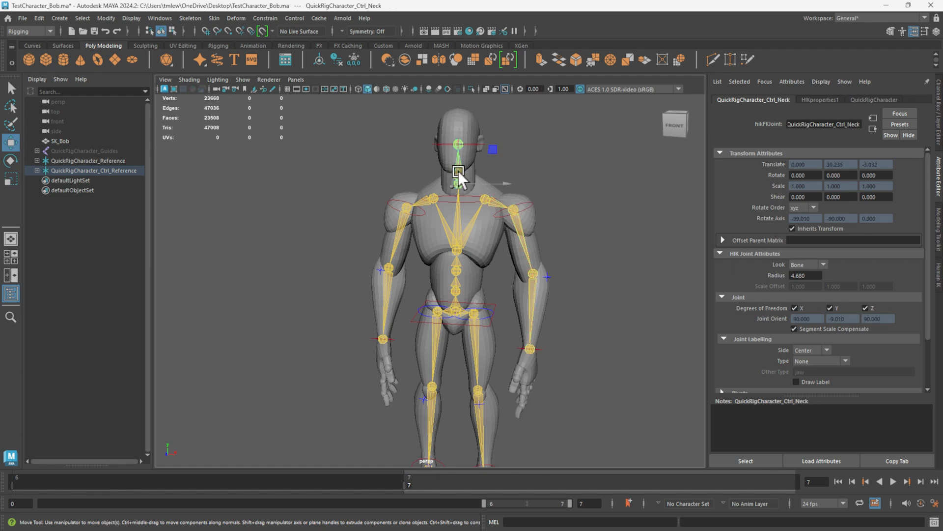
{"action": "left_click", "coordinate": [459, 268]}
{"action": "scroll", "coordinate": [528, 290], "scroll_direction": "down", "scroll_amount": 5}
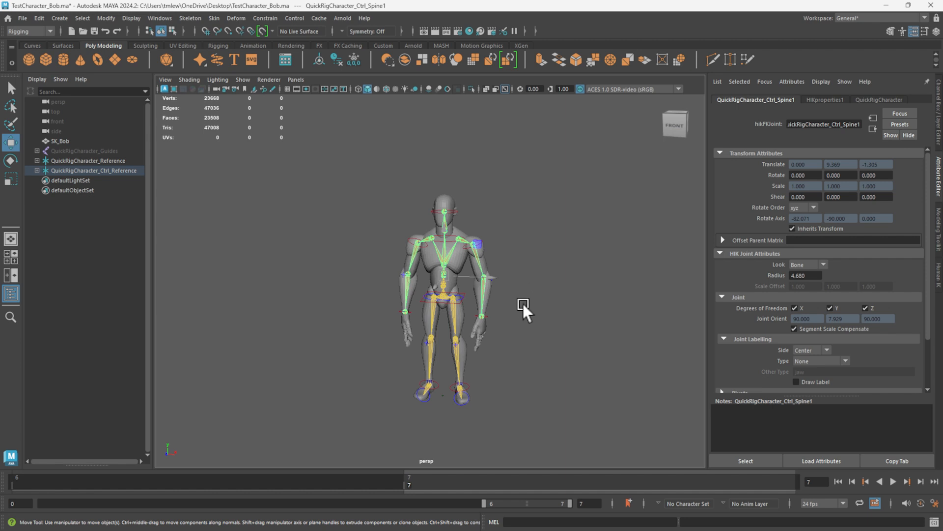
{"action": "left_click_drag", "start_coordinate": [520, 303], "coordinate": [398, 223], "text": "alt"}
{"action": "scroll", "coordinate": [524, 304], "scroll_direction": "up", "scroll_amount": 5}
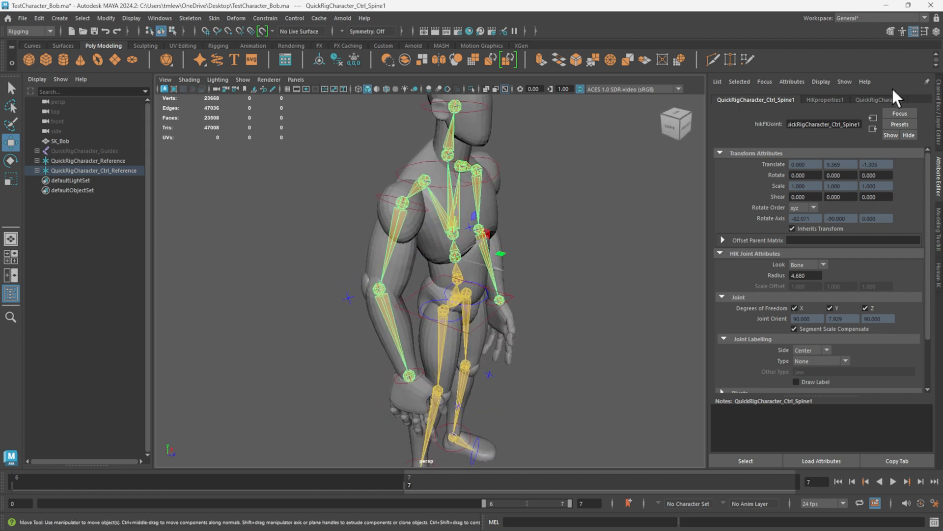
Show the Channel Box / Layer Editor in place of the Attribute Editor.
{"action": "left_click", "coordinate": [914, 31]}
{"action": "left_click", "coordinate": [936, 31]}
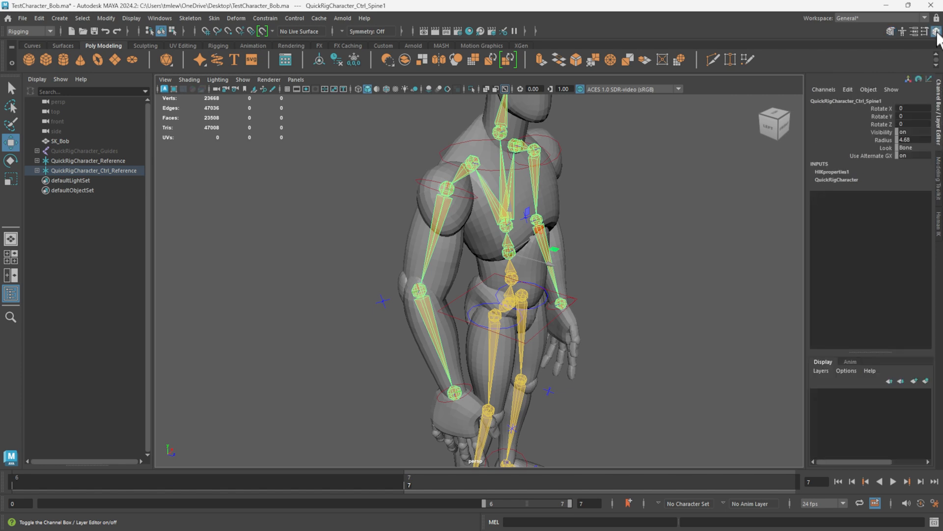
{"action": "left_click_drag", "start_coordinate": [650, 276], "coordinate": [644, 279], "text": "alt"}
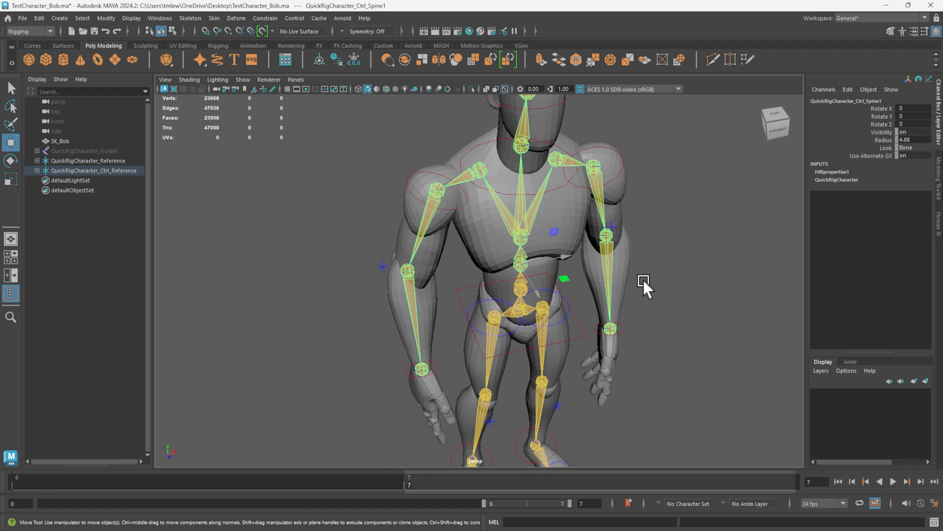
{"action": "left_click_drag", "start_coordinate": [650, 273], "coordinate": [615, 240], "text": "alt"}
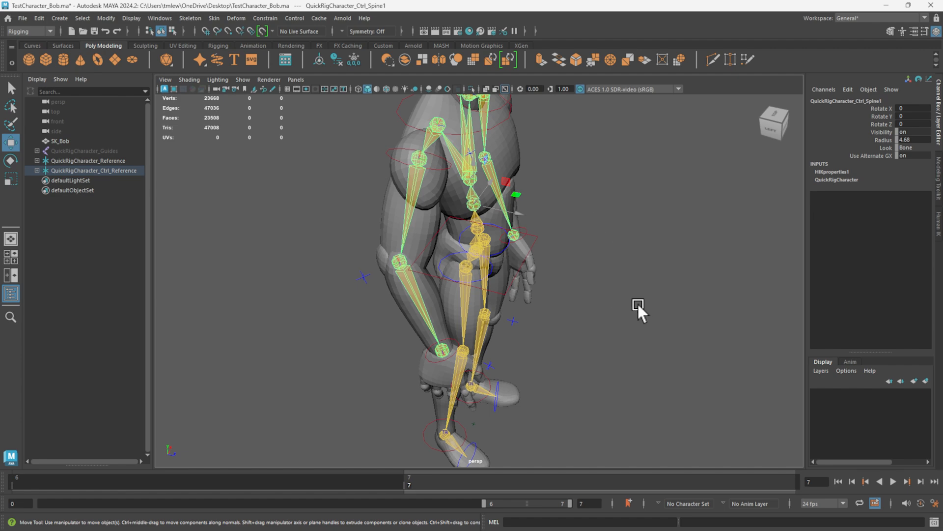
{"action": "left_click_drag", "start_coordinate": [638, 304], "coordinate": [536, 345], "text": "alt"}
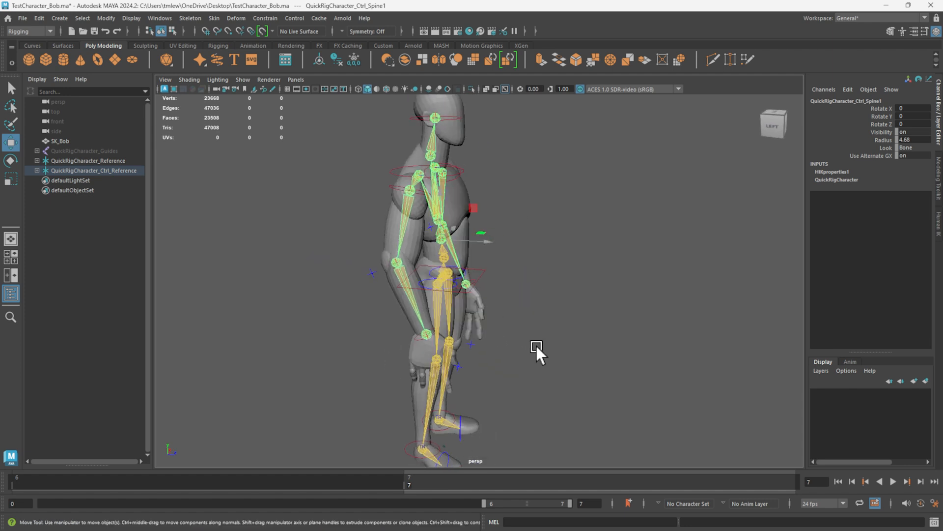
{"action": "left_click_drag", "start_coordinate": [536, 345], "coordinate": [493, 347], "text": "alt"}
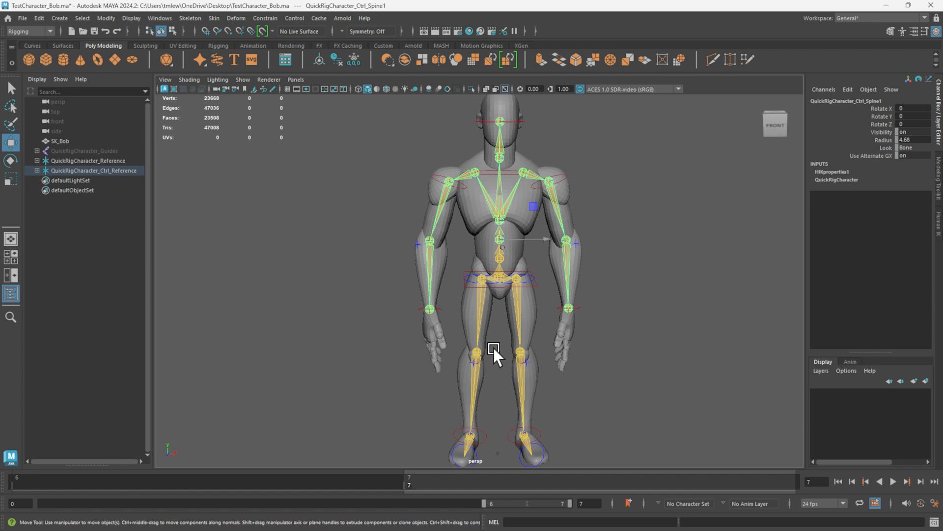
Test the rig by moving the head effector forward, then undo the move.
{"action": "left_click_drag", "start_coordinate": [612, 354], "coordinate": [638, 381], "text": "alt"}
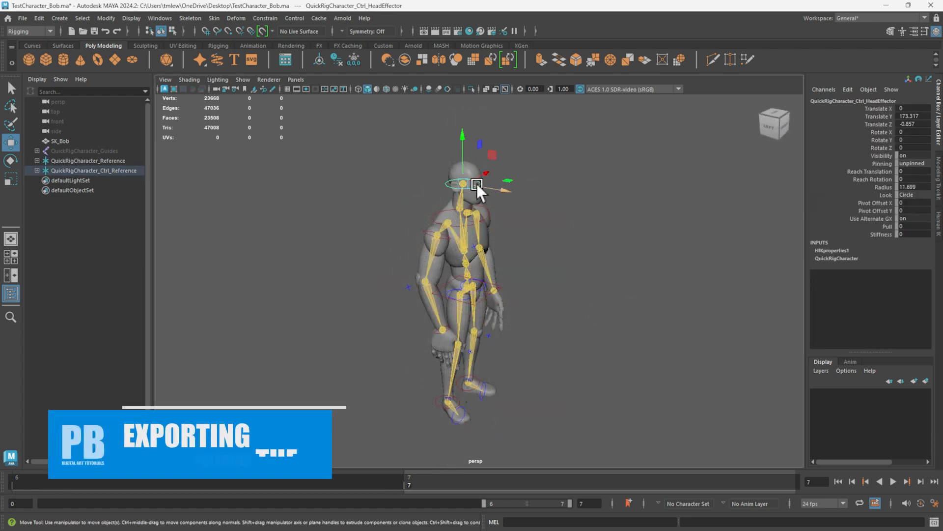
{"action": "left_click_drag", "start_coordinate": [477, 184], "coordinate": [514, 196]}
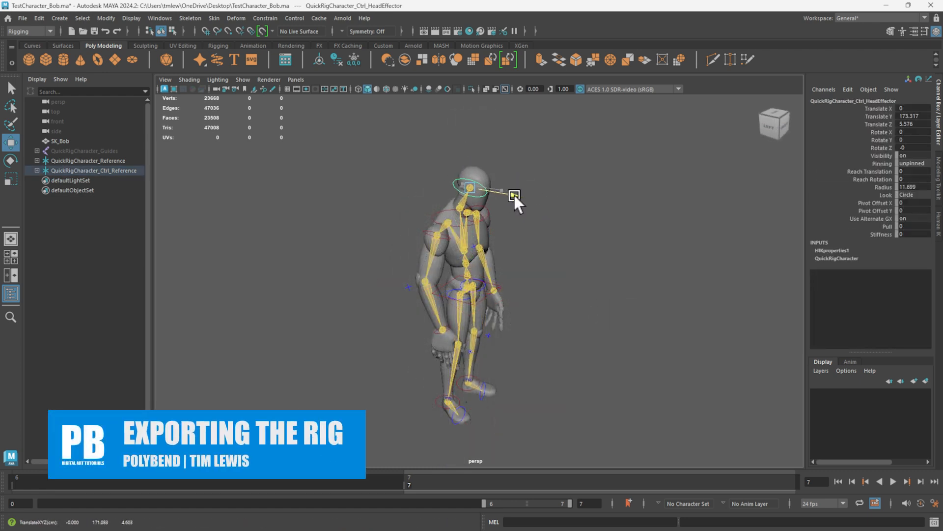
{"action": "key", "text": "ctrl+z"}
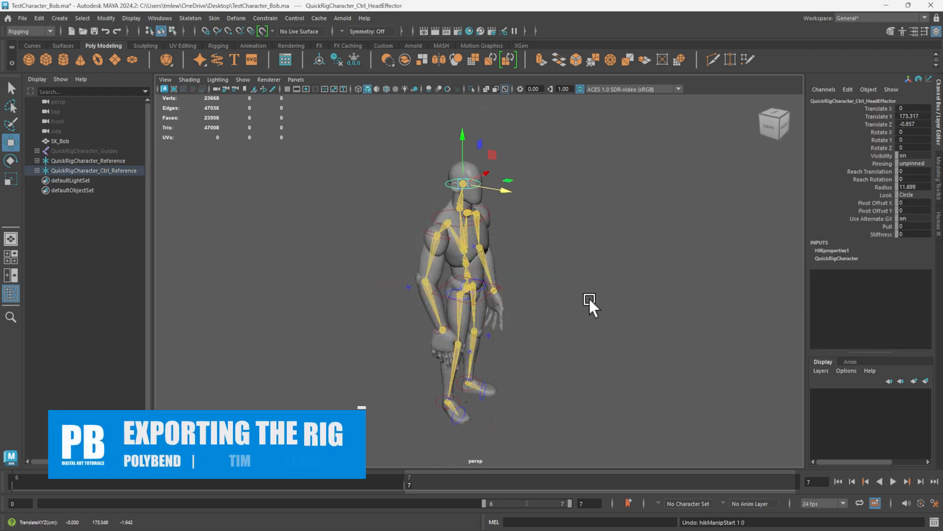
Select SK_Bob together with QuickRigCharacter_Guides, QuickRigCharacter_Reference and QuickRigCharacter_Ctrl_Reference.
{"action": "left_click", "coordinate": [96, 151]}
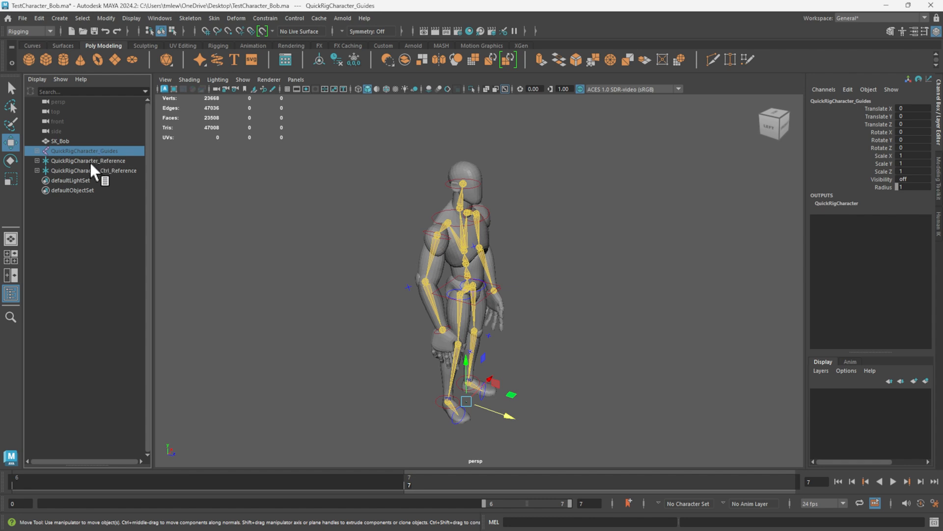
{"action": "left_click", "coordinate": [69, 141]}
{"action": "left_click", "coordinate": [82, 167], "text": "shift"}
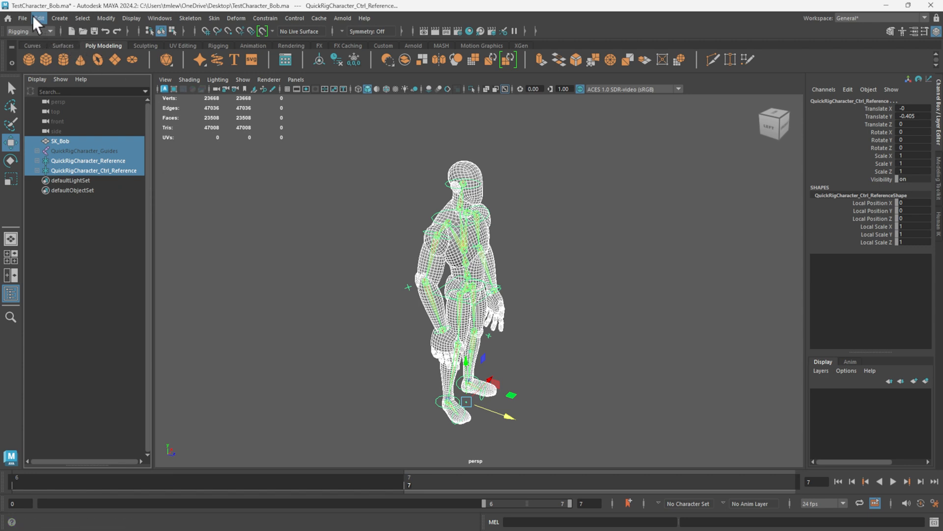
Save the scene and export the selected mesh and rig as FBX, replacing SK_Bob.fbx on the Desktop.
{"action": "key", "text": "ctrl+s"}
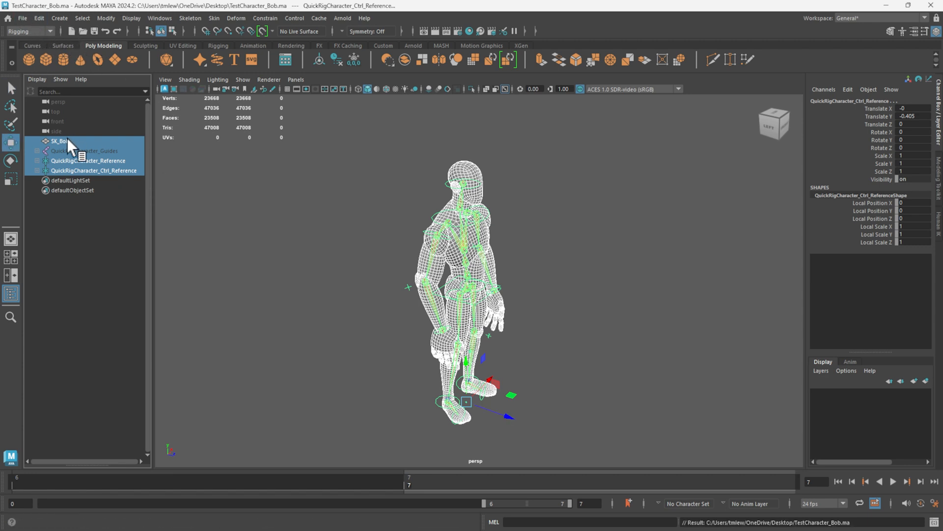
{"action": "left_click", "coordinate": [69, 141]}
{"action": "left_click", "coordinate": [84, 169], "text": "shift"}
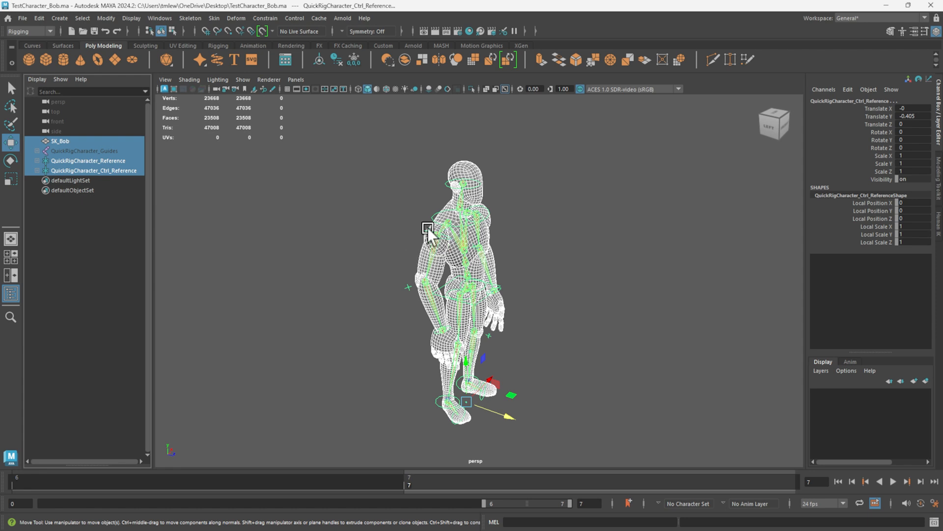
{"action": "left_click", "coordinate": [21, 14]}
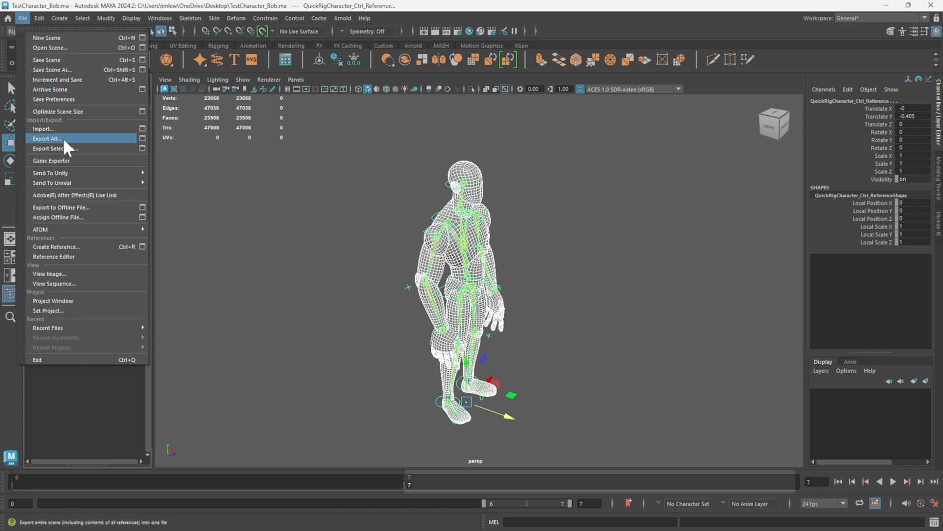
{"action": "left_click", "coordinate": [90, 147]}
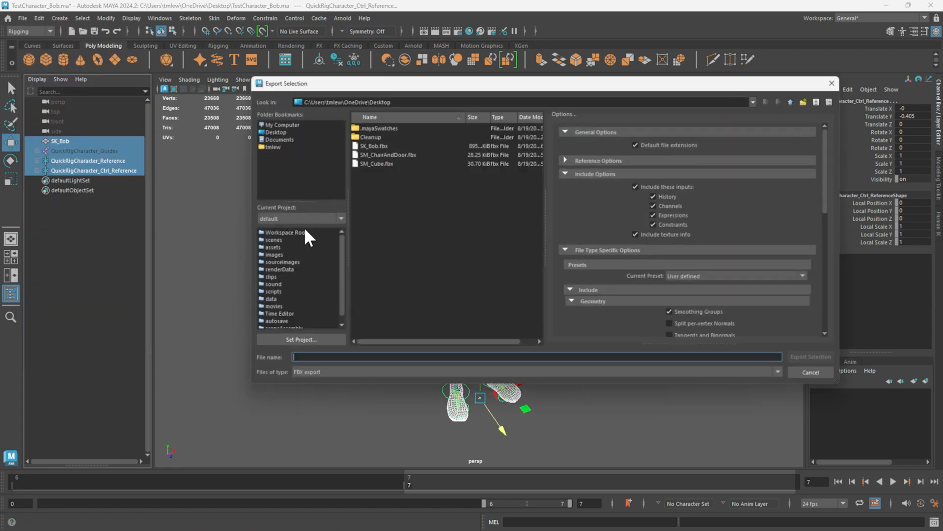
{"action": "left_click", "coordinate": [374, 146]}
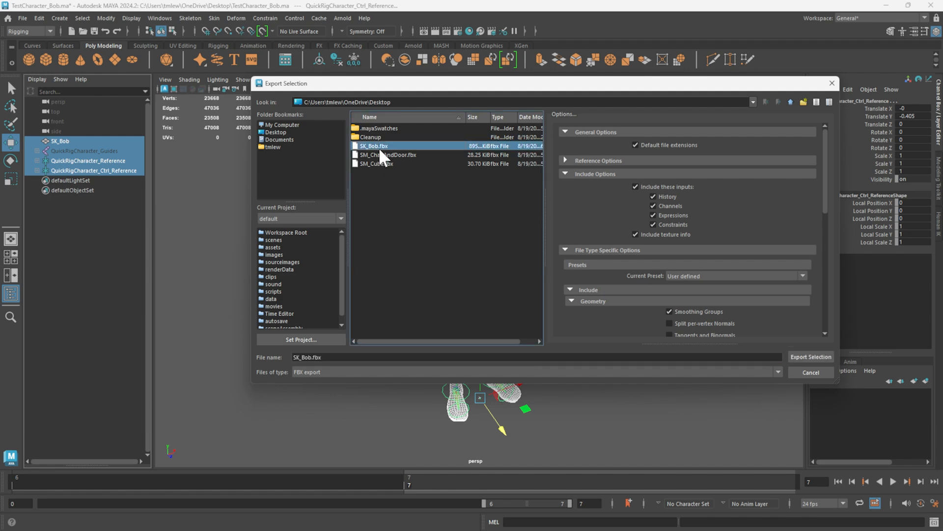
{"action": "double_click", "coordinate": [378, 148]}
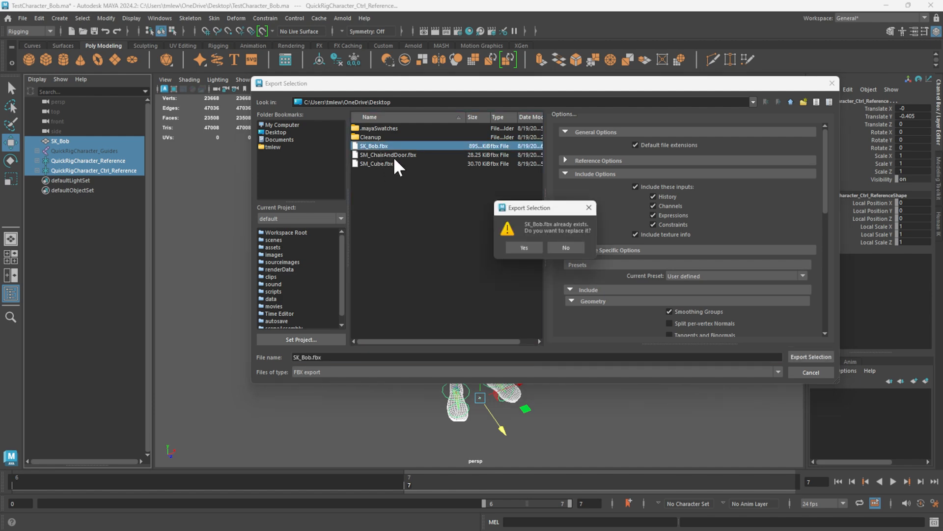
{"action": "left_click", "coordinate": [524, 247]}
Switch to the CharAnimTest project in Unreal Editor and delete the old character from the level.
{"action": "mouse_move", "coordinate": [534, 526]}
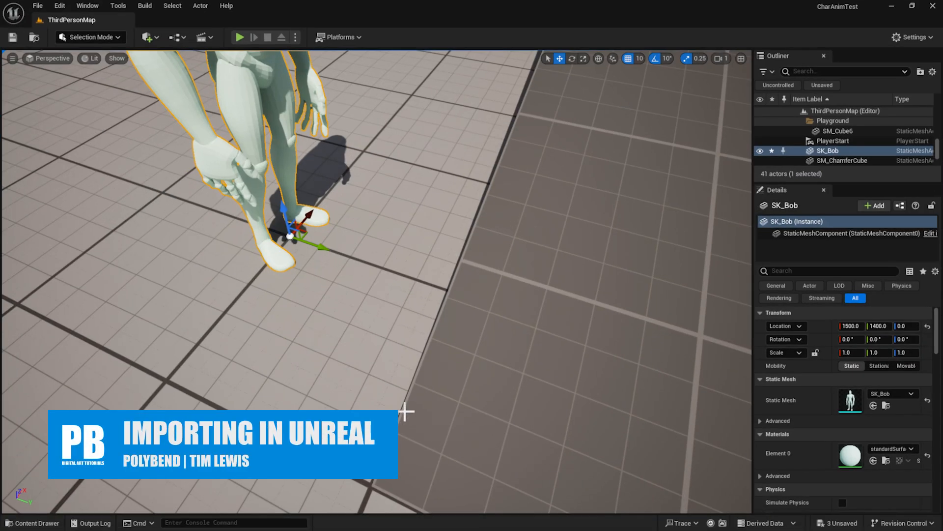
{"action": "right_click_drag", "start_coordinate": [406, 411], "coordinate": [397, 280]}
{"action": "key", "text": "Delete"}
Delete the SK_Bob static mesh and the standardSurface1 material from the Content/Bob folder.
{"action": "key", "text": "ctrl+space"}
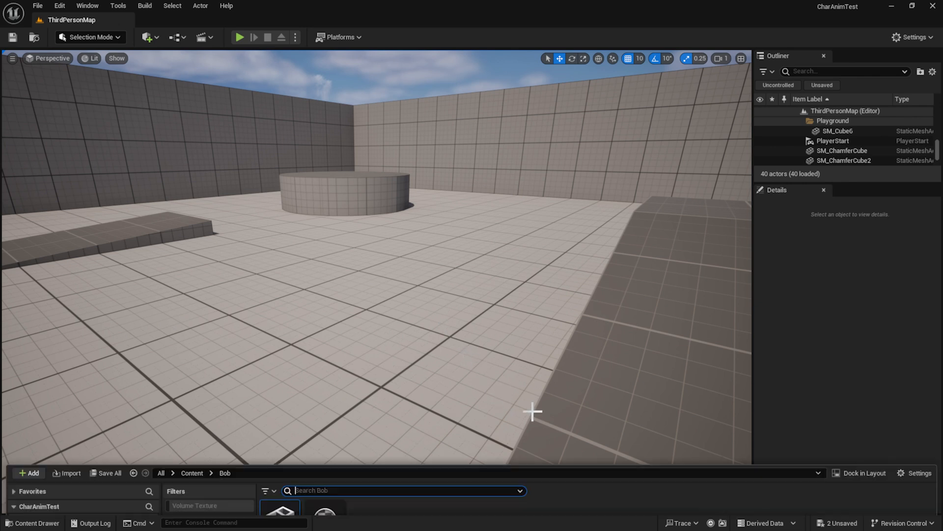
{"action": "left_click", "coordinate": [372, 398]}
{"action": "left_click", "coordinate": [284, 340]}
{"action": "left_click", "coordinate": [324, 339], "text": "shift"}
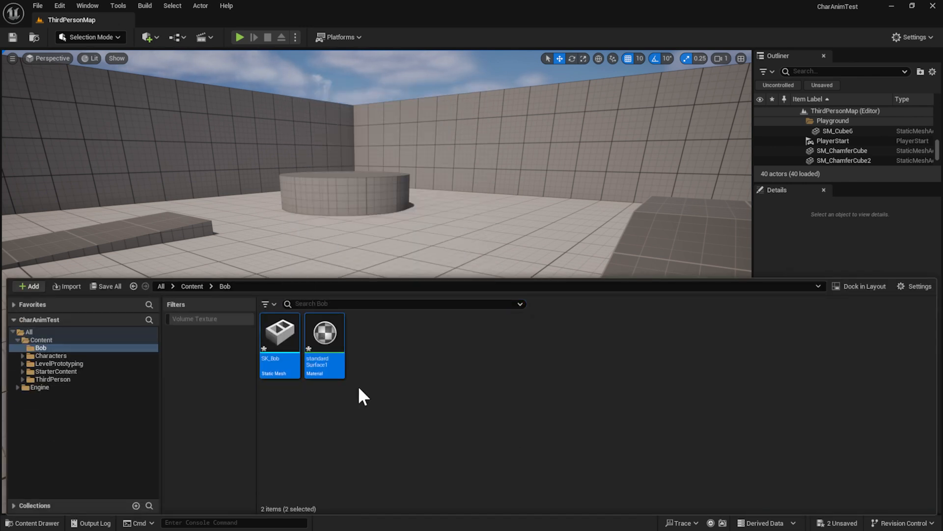
{"action": "key", "text": "Delete"}
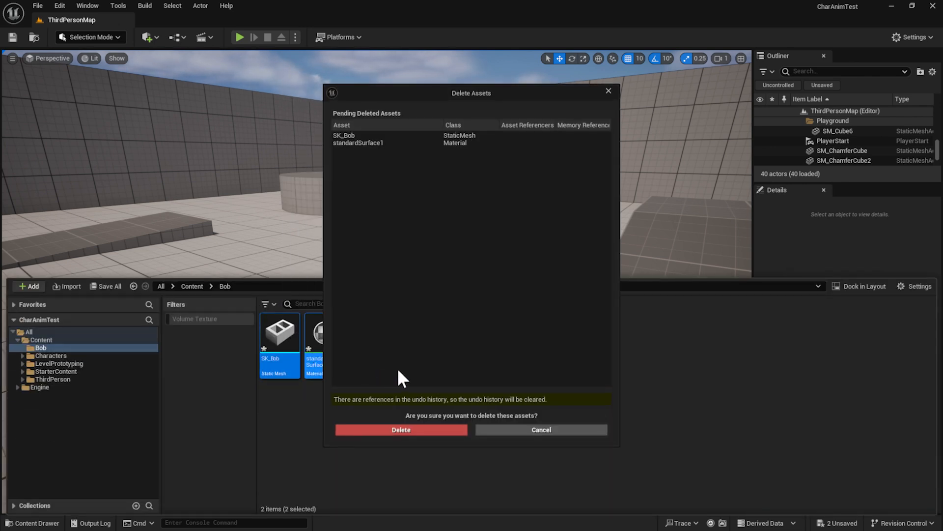
{"action": "left_click", "coordinate": [446, 432]}
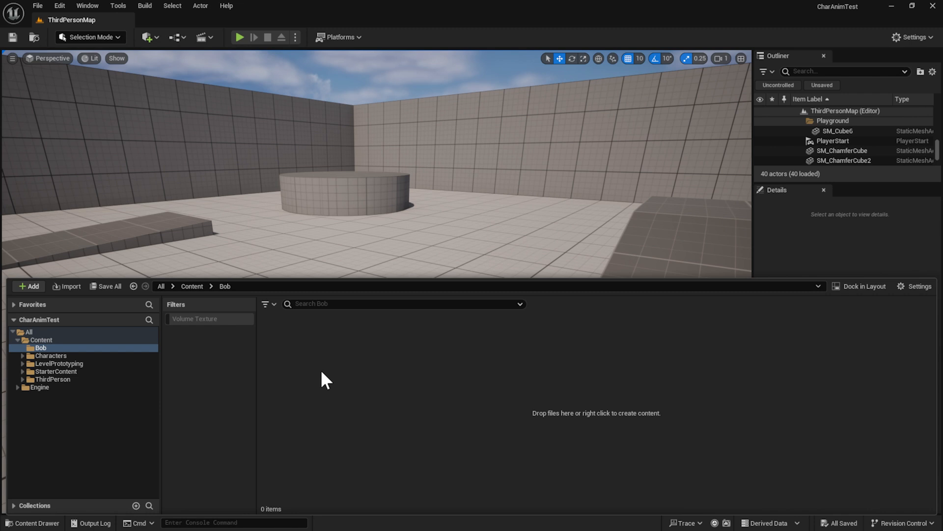
Import SK_Bob.fbx into the Bob folder as a skeletal mesh with no existing skeleton, and dismiss the message log.
{"action": "left_click", "coordinate": [69, 286]}
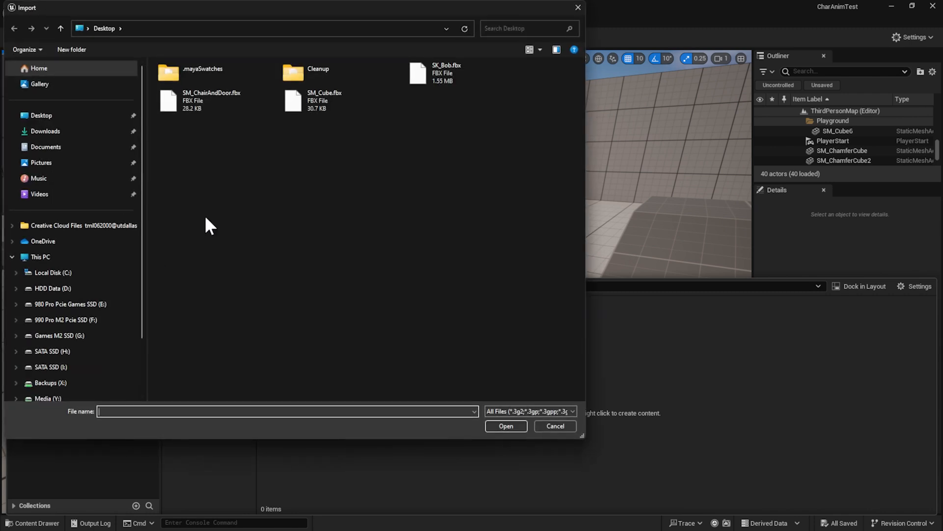
{"action": "double_click", "coordinate": [437, 84]}
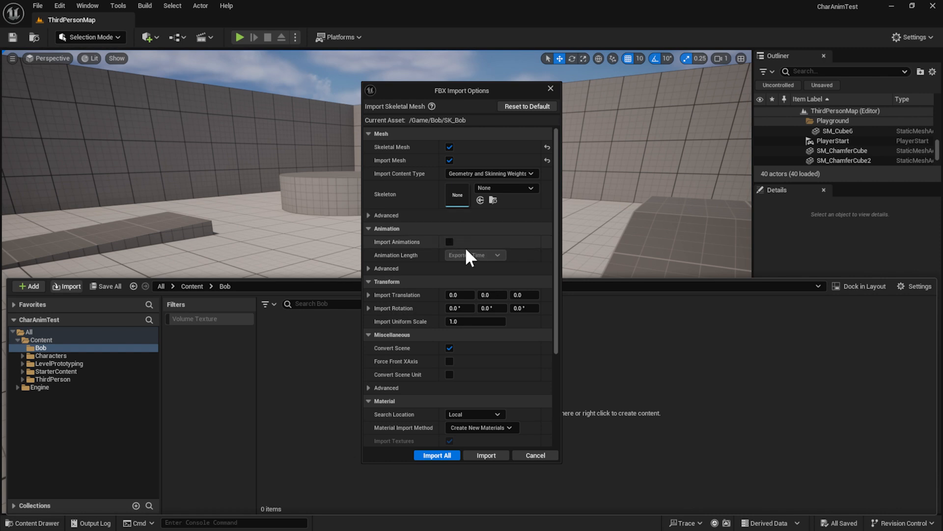
{"action": "scroll", "coordinate": [484, 383], "scroll_direction": "down", "scroll_amount": 5}
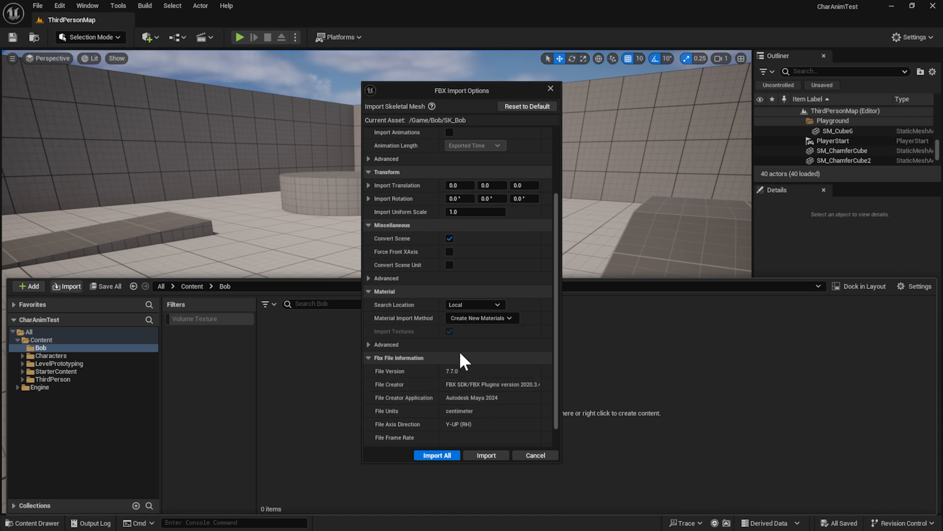
{"action": "scroll", "coordinate": [461, 391], "scroll_direction": "down", "scroll_amount": 2}
{"action": "left_click", "coordinate": [483, 455]}
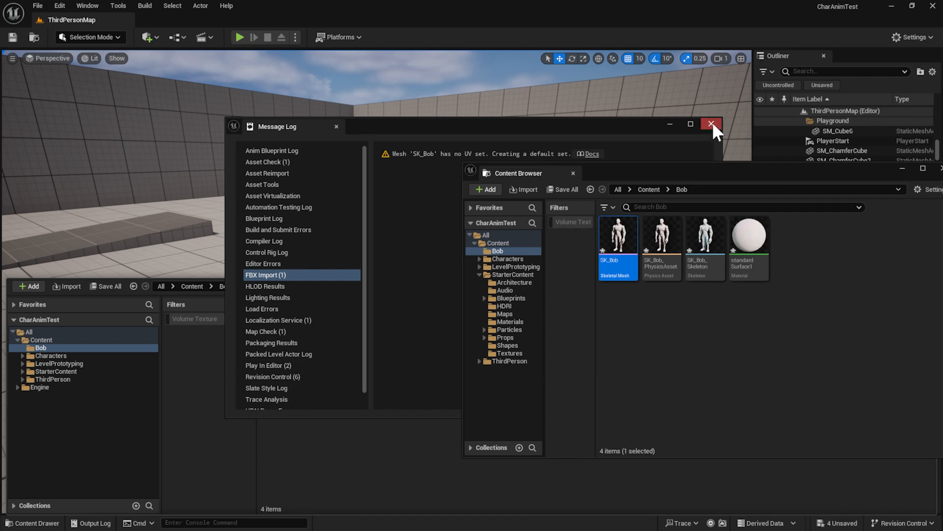
{"action": "left_click", "coordinate": [712, 125]}
Review the imported material, skeletal mesh, physics asset and skeleton in the Bob folder, and save everything.
{"action": "key", "text": "ctrl+space"}
{"action": "mouse_move", "coordinate": [329, 339]}
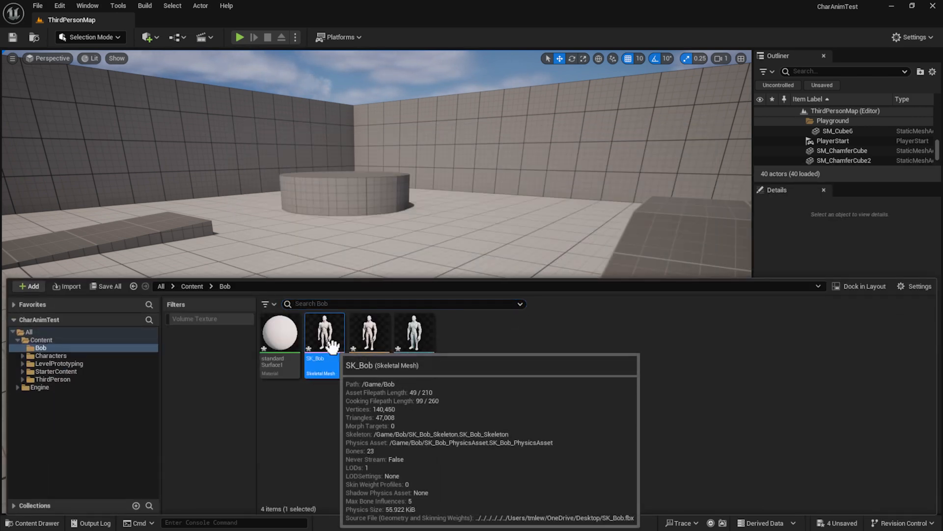
{"action": "left_click", "coordinate": [280, 339]}
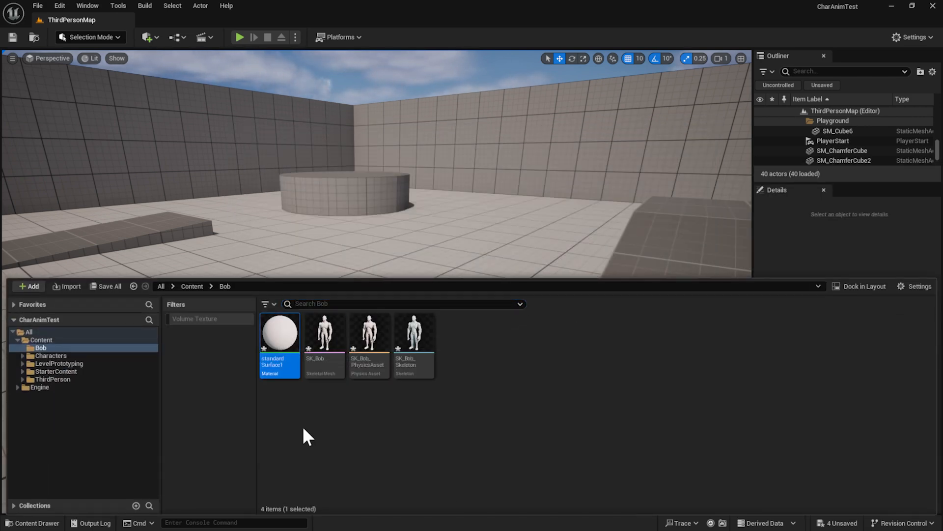
{"action": "left_click", "coordinate": [388, 361]}
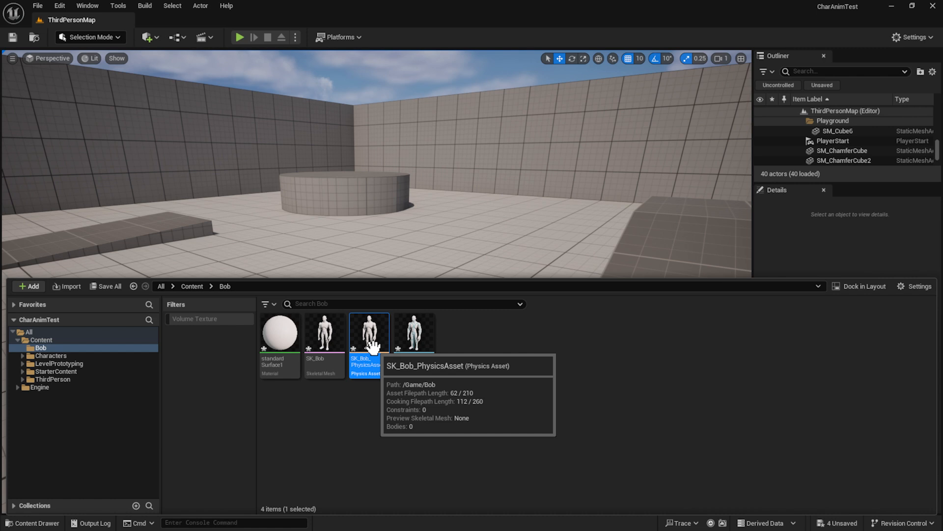
{"action": "left_click", "coordinate": [412, 346]}
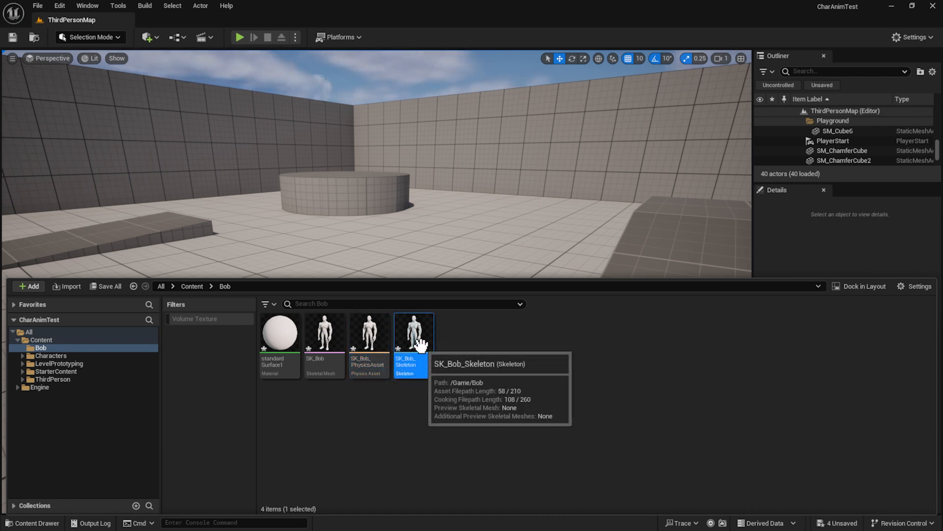
{"action": "left_click", "coordinate": [327, 337]}
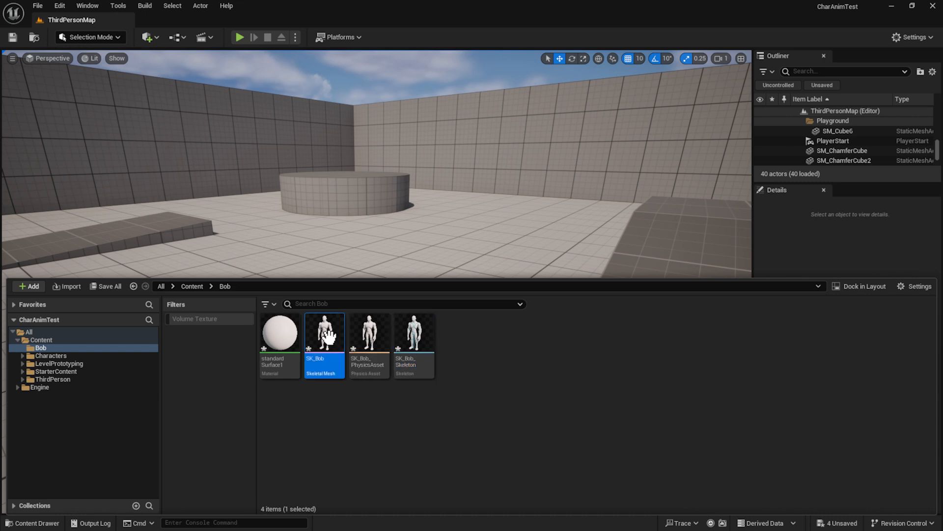
{"action": "left_click", "coordinate": [413, 339]}
{"action": "left_click", "coordinate": [370, 339]}
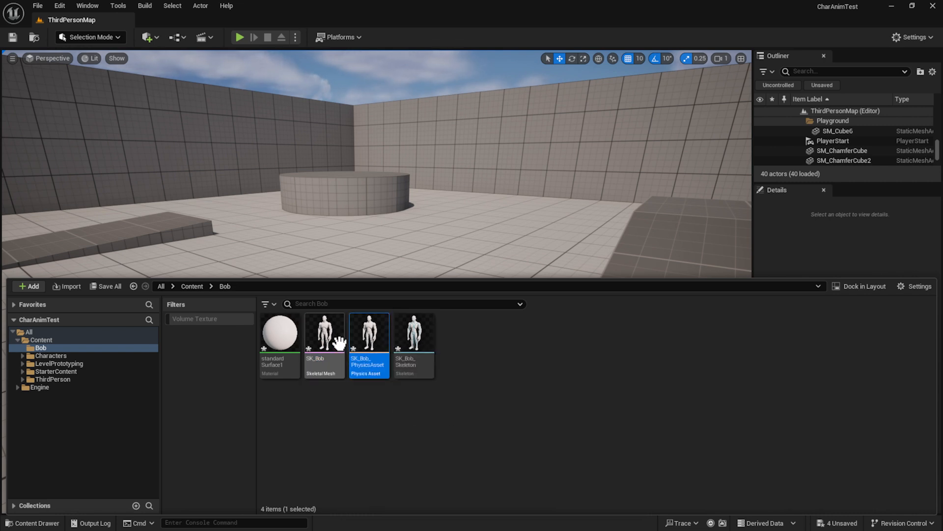
{"action": "key", "text": "ctrl+shift+s"}
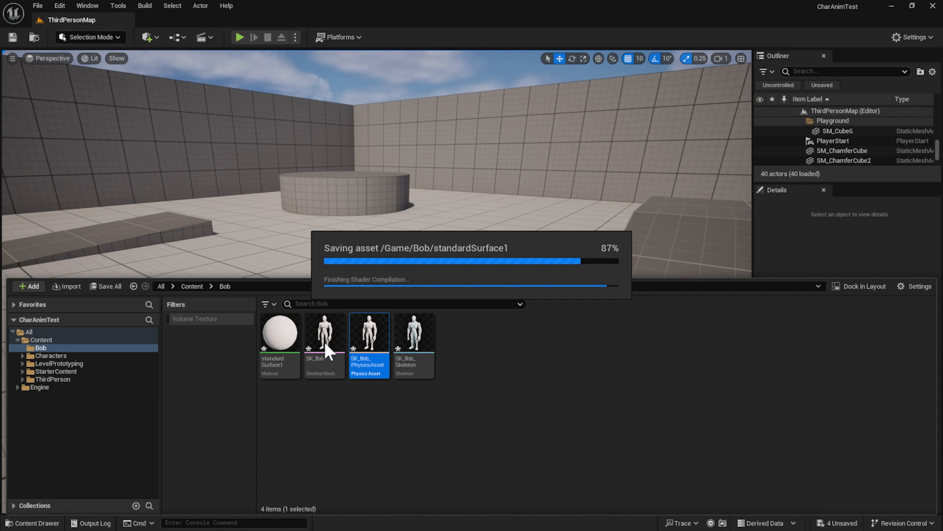
Place the SK_Bob skeletal mesh in the level, inspect it up close, and delete it again.
{"action": "left_click_drag", "start_coordinate": [324, 340], "coordinate": [479, 294]}
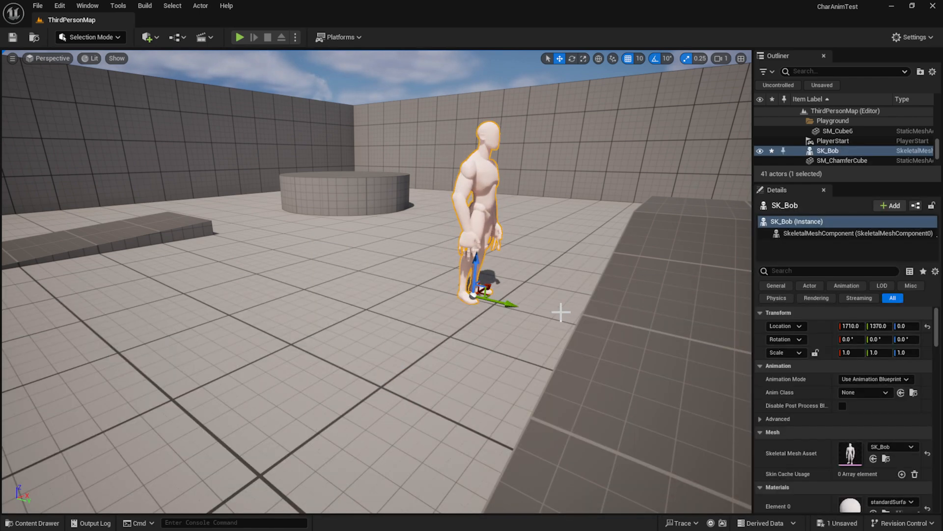
{"action": "key", "text": "f"}
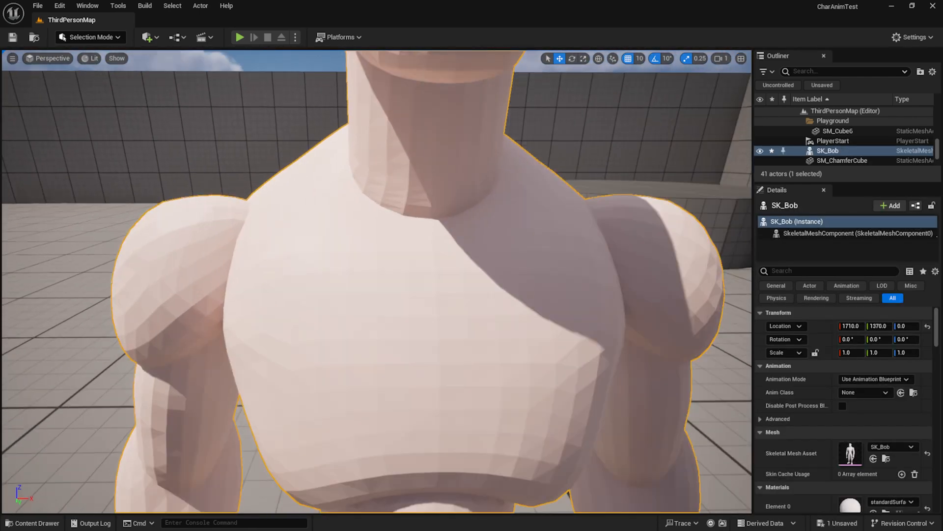
{"action": "right_click_drag", "start_coordinate": [485, 360], "coordinate": [472, 361]}
{"action": "mouse_move", "coordinate": [437, 386]}
{"action": "left_mouse_down"}
{"action": "mouse_move", "coordinate": [465, 382]}
{"action": "mouse_move", "coordinate": [416, 393]}
{"action": "mouse_move", "coordinate": [440, 384]}
{"action": "left_mouse_up"}
{"action": "key", "text": "Delete"}
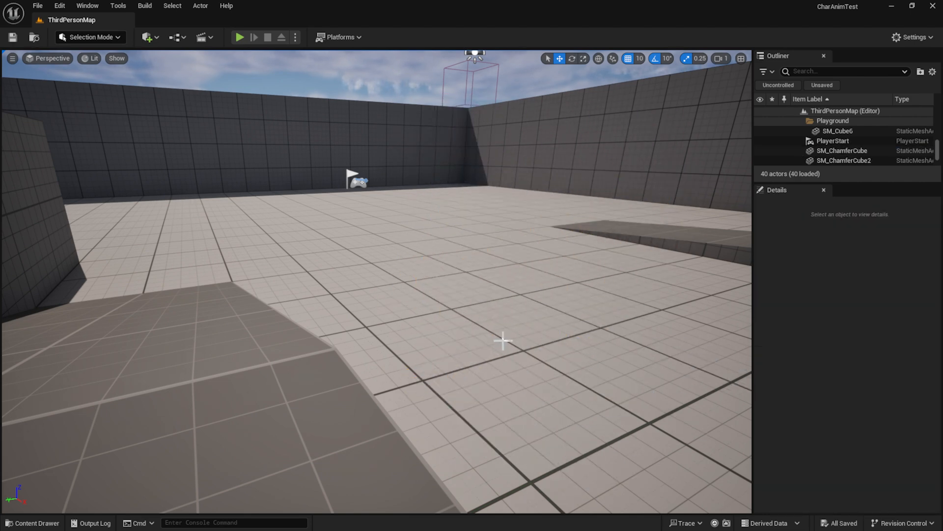
Open SK_Bob_Skeleton and check individual bones in its hierarchy, from the Reference root through hips, legs and spine to the head.
{"action": "key", "text": "ctrl+space"}
{"action": "left_click", "coordinate": [414, 336]}
{"action": "double_click", "coordinate": [415, 335]}
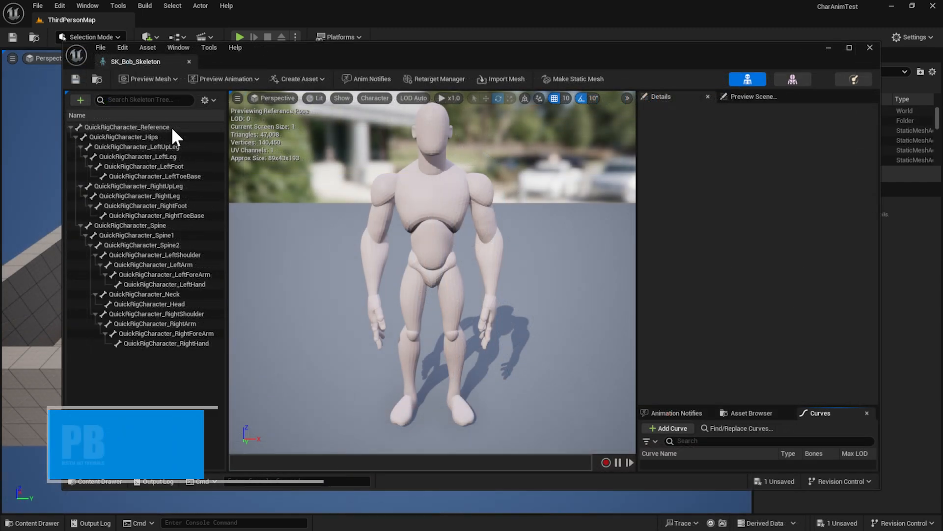
{"action": "left_click", "coordinate": [171, 127]}
{"action": "left_click", "coordinate": [178, 138]}
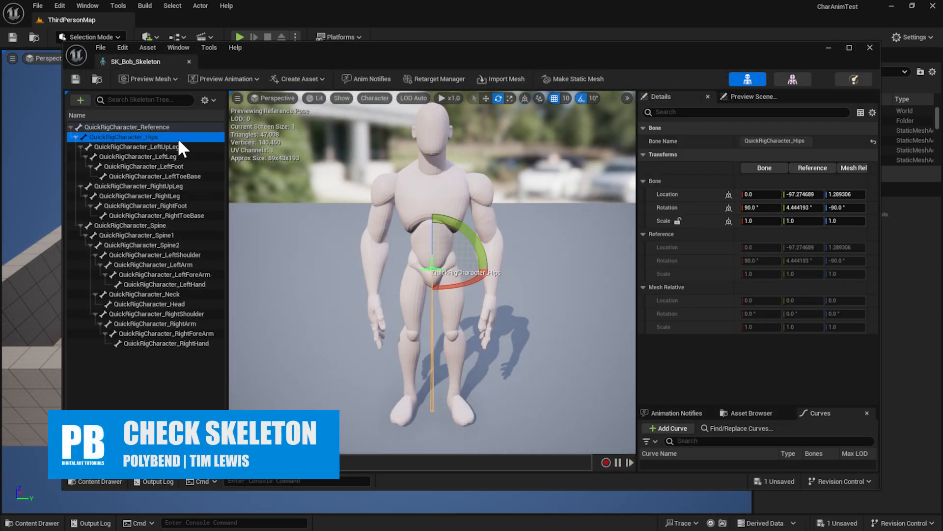
{"action": "left_click", "coordinate": [177, 156]}
{"action": "left_click", "coordinate": [173, 206]}
{"action": "left_click", "coordinate": [170, 245]}
{"action": "left_click", "coordinate": [174, 294]}
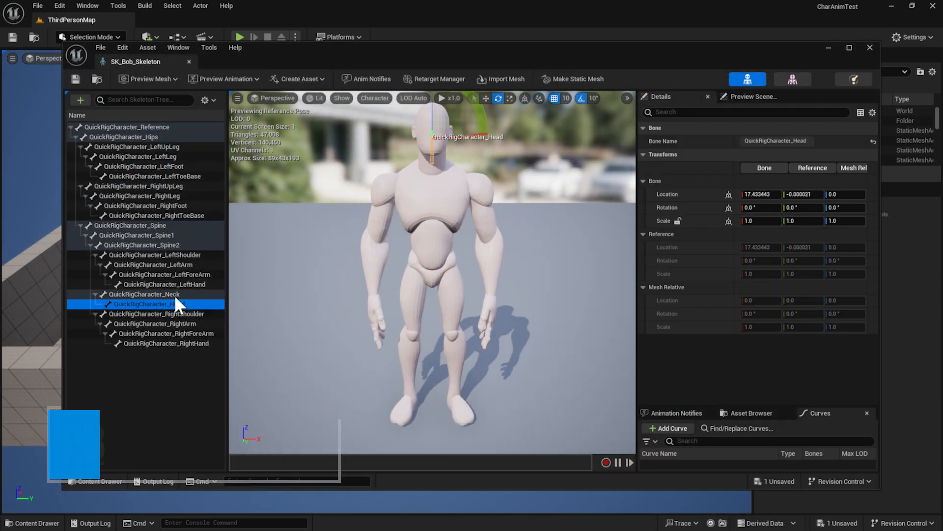
{"action": "left_click", "coordinate": [143, 177]}
Select all bones from QuickRigCharacter_Reference to QuickRigCharacter_RightHand and set the bone drawing to All Hierarchy.
{"action": "left_click", "coordinate": [147, 128]}
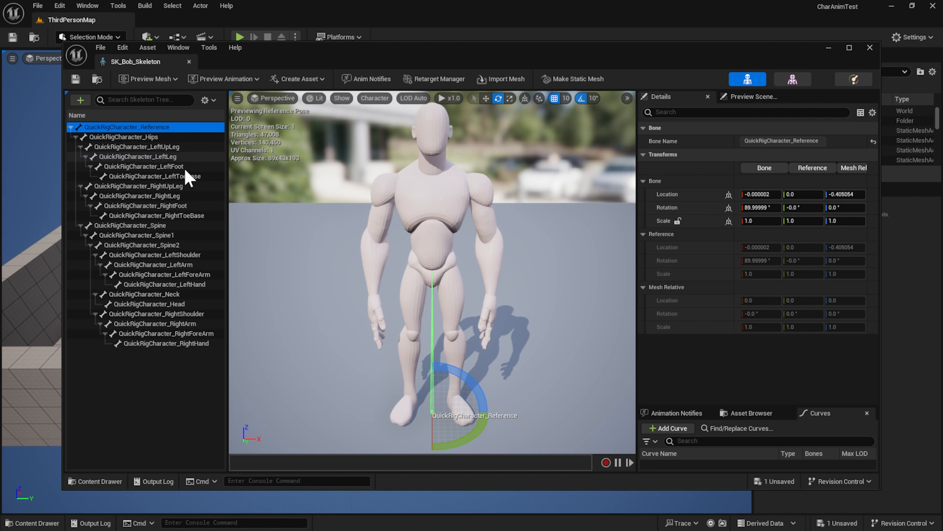
{"action": "left_click", "coordinate": [201, 342], "text": "shift"}
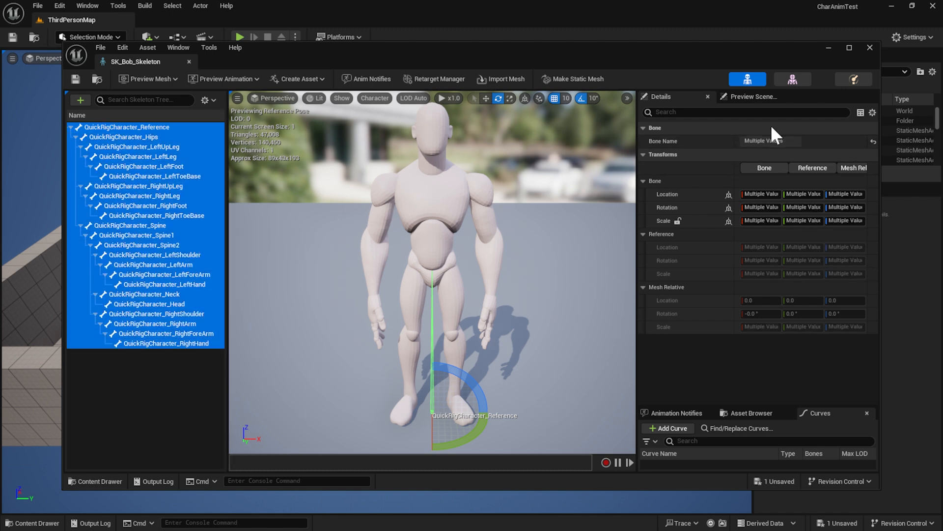
{"action": "left_click", "coordinate": [377, 98]}
{"action": "left_click", "coordinate": [373, 96]}
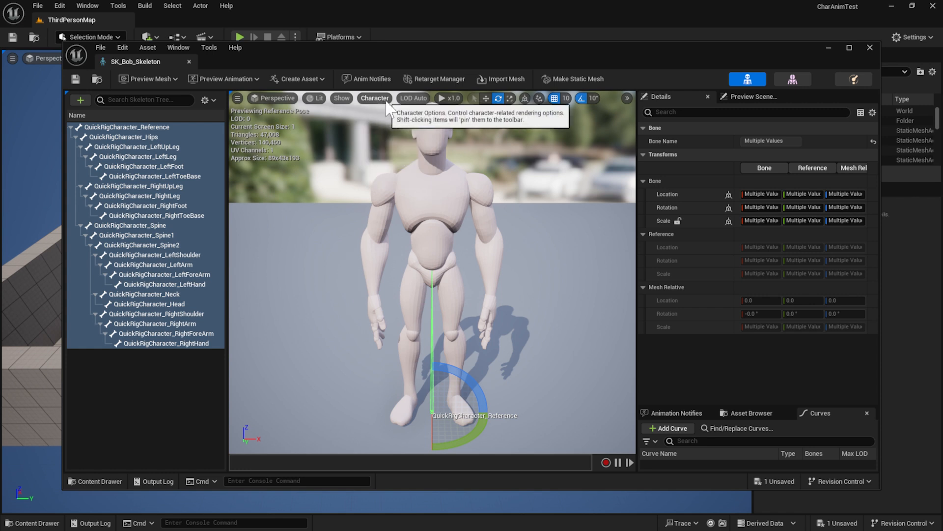
{"action": "left_click", "coordinate": [377, 98]}
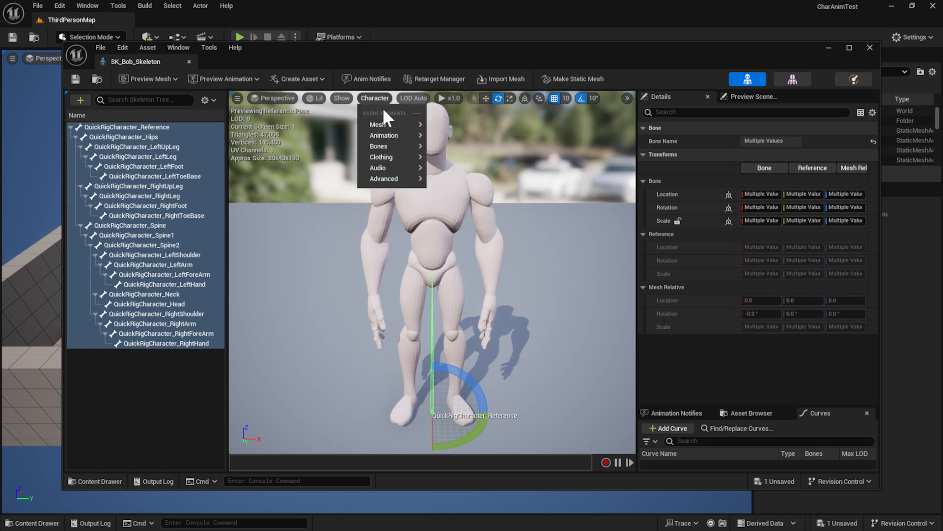
{"action": "mouse_move", "coordinate": [404, 157]}
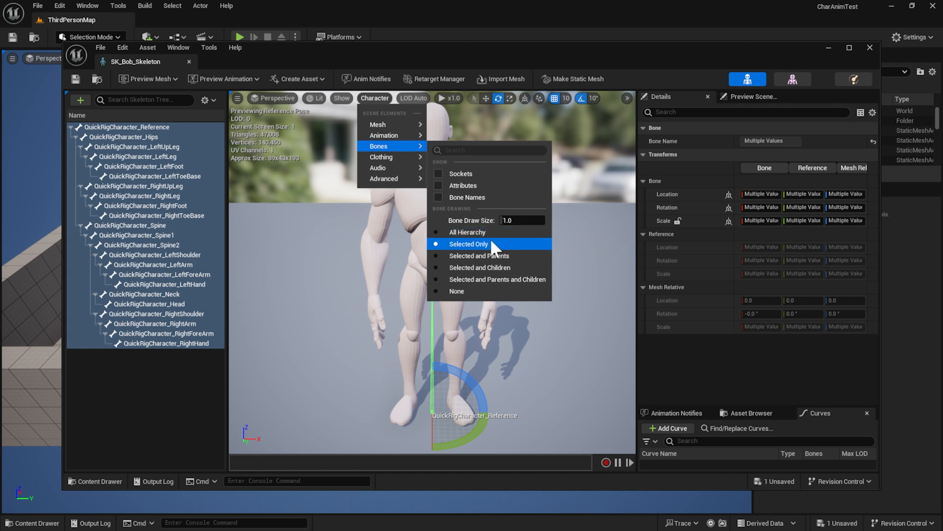
{"action": "left_click", "coordinate": [491, 233]}
Select the QuickRigCharacter_Reference root bone and examine how the displayed bones sit inside the character mesh.
{"action": "scroll", "coordinate": [493, 271], "scroll_direction": "up", "scroll_amount": 4}
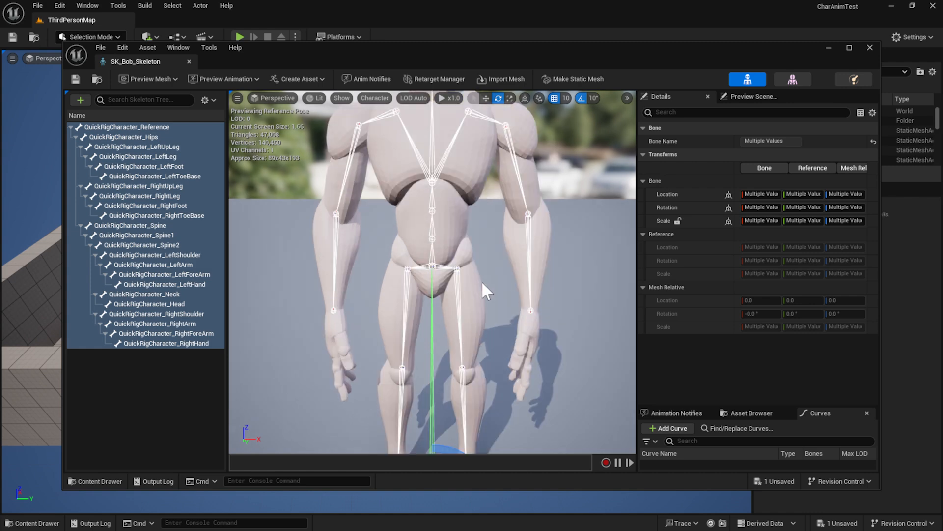
{"action": "left_click", "coordinate": [139, 125]}
{"action": "scroll", "coordinate": [490, 326], "scroll_direction": "down", "scroll_amount": 6}
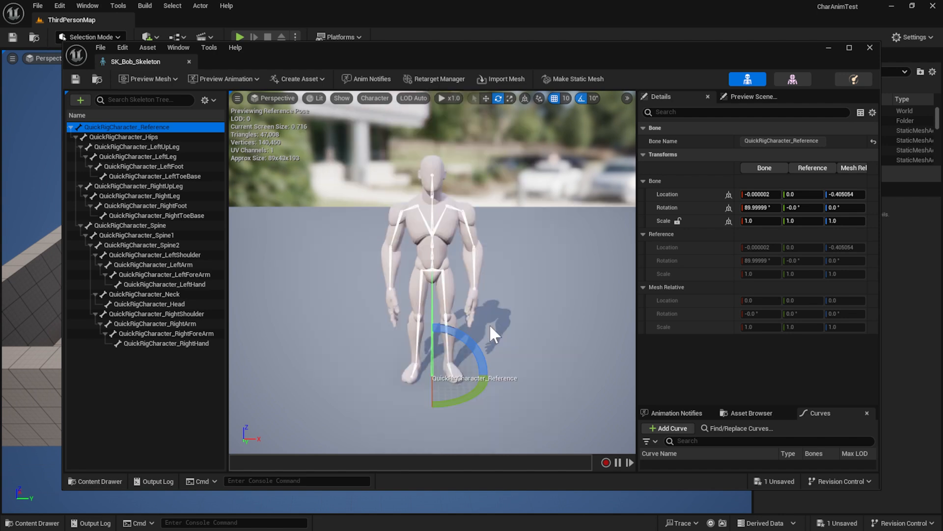
{"action": "left_click_drag", "start_coordinate": [586, 335], "coordinate": [565, 344], "text": "alt"}
{"action": "scroll", "coordinate": [411, 307], "scroll_direction": "up", "scroll_amount": 6}
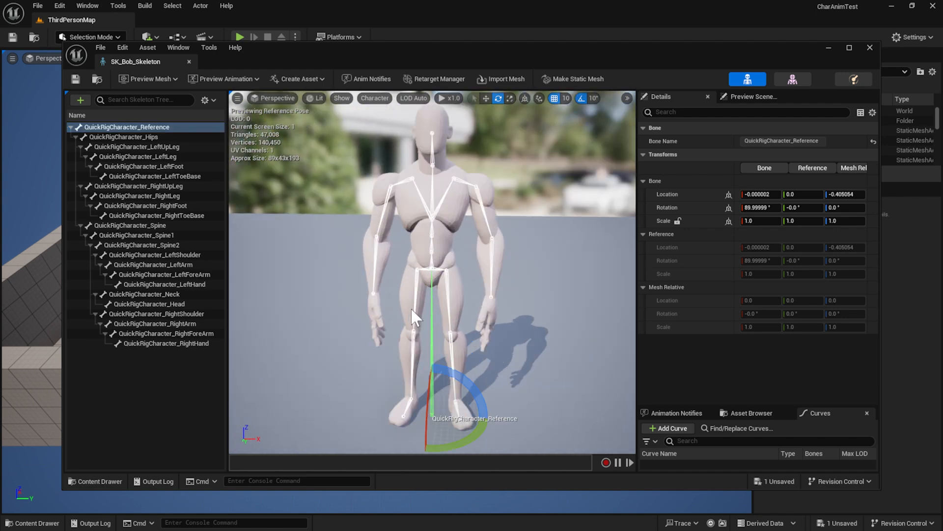
Examine the whole skeleton from farther away and another angle, comparing the QuickRigCharacter_Hips and QuickRigCharacter_Reference bones.
{"action": "scroll", "coordinate": [410, 308], "scroll_direction": "down", "scroll_amount": 2}
{"action": "scroll", "coordinate": [432, 275], "scroll_direction": "down", "scroll_amount": 3}
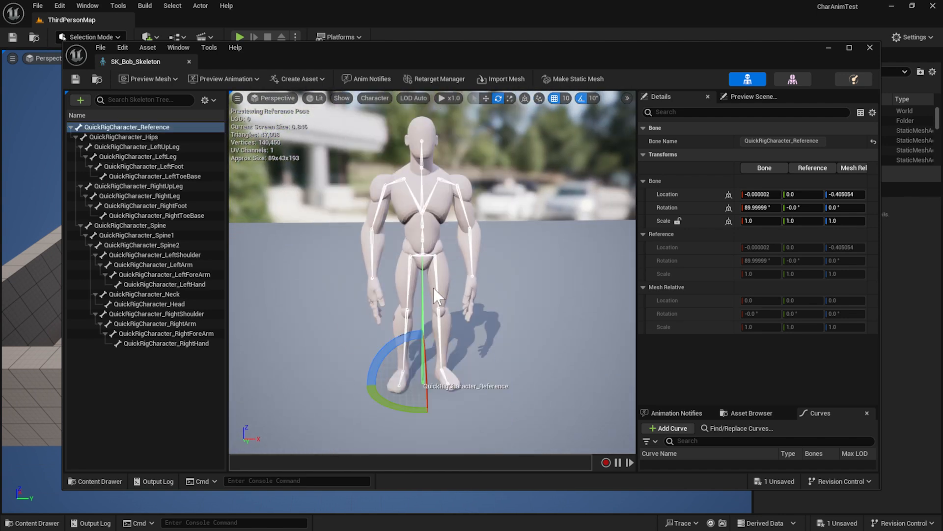
{"action": "left_click_drag", "start_coordinate": [431, 393], "coordinate": [444, 266], "text": "alt"}
{"action": "scroll", "coordinate": [447, 260], "scroll_direction": "down", "scroll_amount": 2}
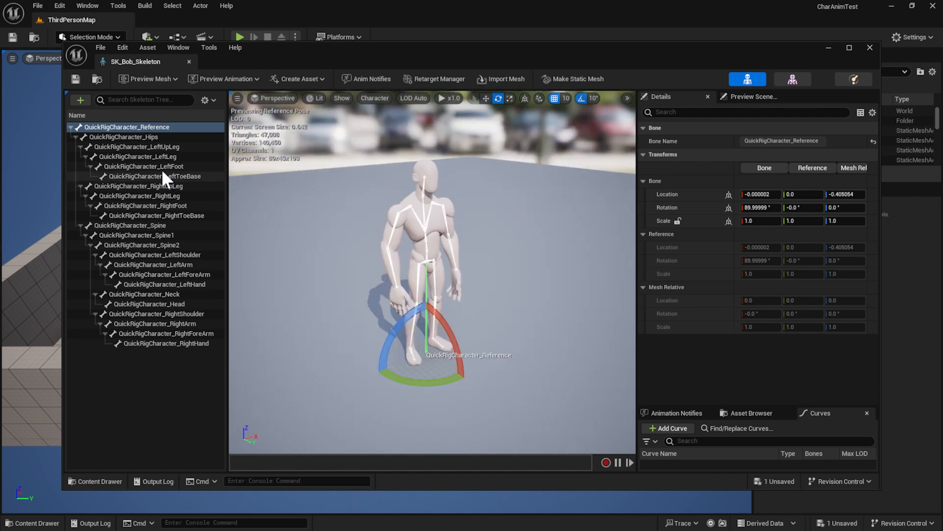
{"action": "left_click", "coordinate": [155, 138]}
{"action": "left_click", "coordinate": [165, 129]}
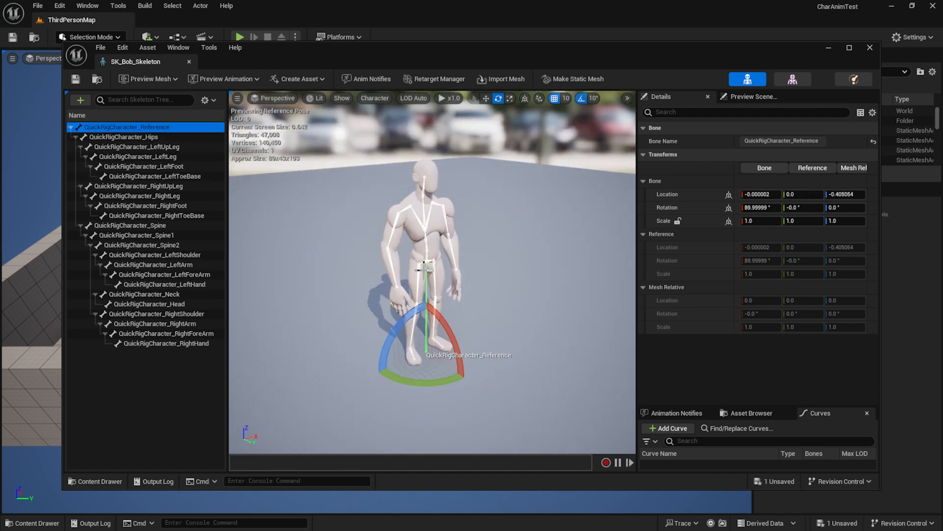
Test the skinning by rotating the QuickRigCharacter_RightForeArm bone in both directions, undo the rotation and close the skeleton editor.
{"action": "left_click_drag", "start_coordinate": [545, 238], "coordinate": [489, 344], "text": "alt"}
{"action": "left_click", "coordinate": [407, 294]}
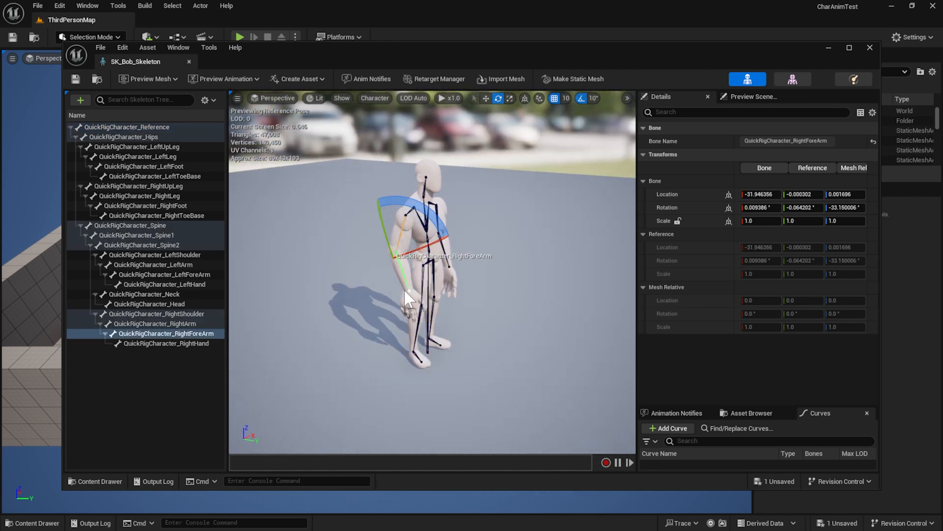
{"action": "left_click_drag", "start_coordinate": [427, 208], "coordinate": [390, 198]}
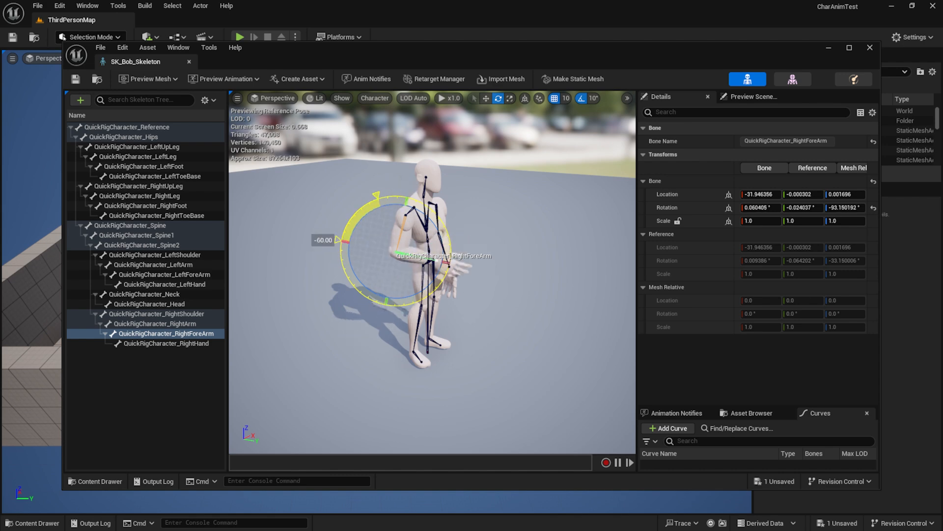
{"action": "left_click_drag", "start_coordinate": [345, 242], "coordinate": [423, 208]}
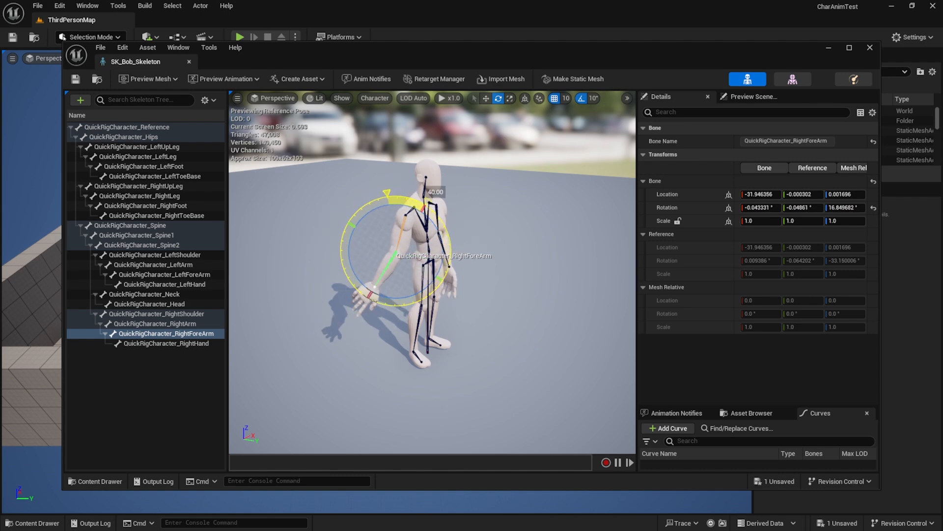
{"action": "key", "text": "ctrl+z"}
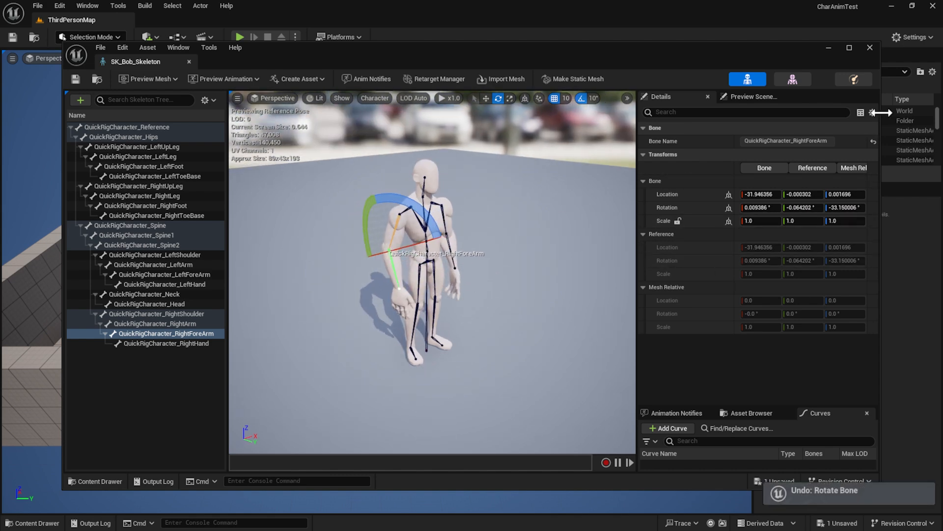
{"action": "left_click", "coordinate": [870, 47]}
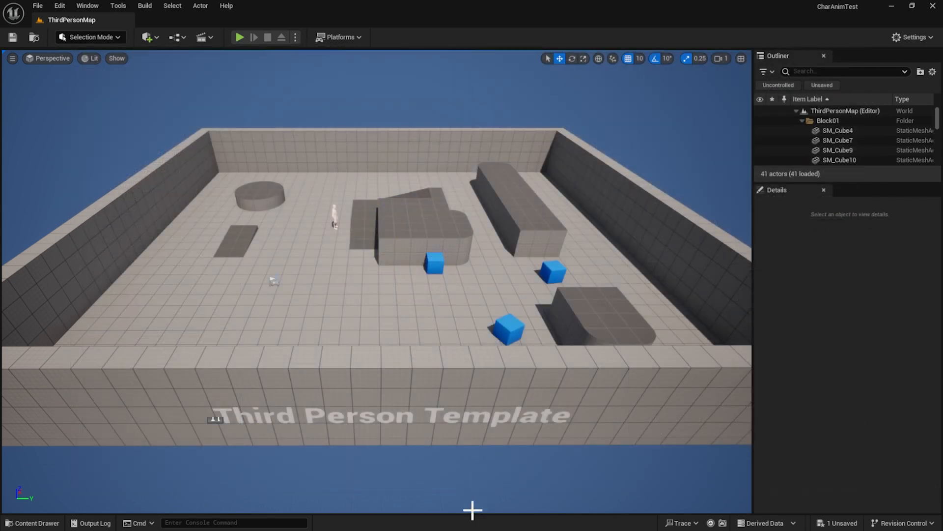